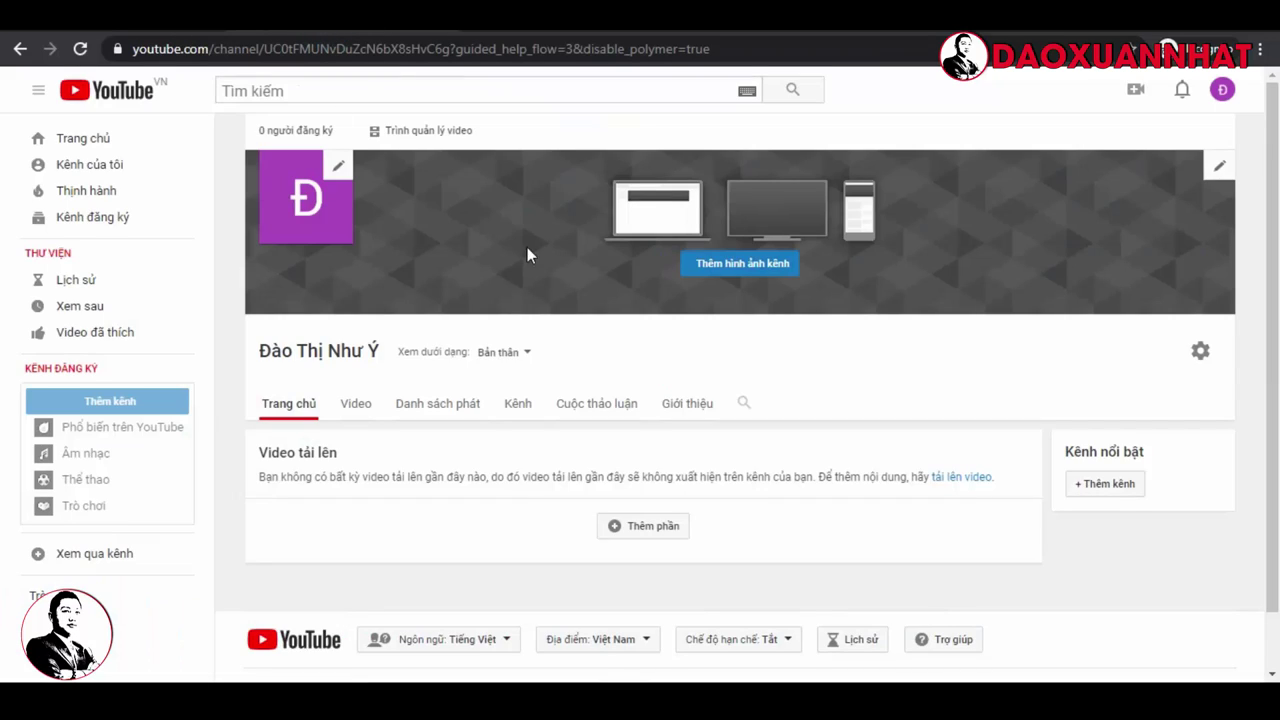
Step: Check YouTube's channel art upload window for the recommended 2560 x 1440 size, then go to Photoshop
scroll(1277, 218, "down", 1)
scroll(900, 250, "up", 1)
left_click(760, 266)
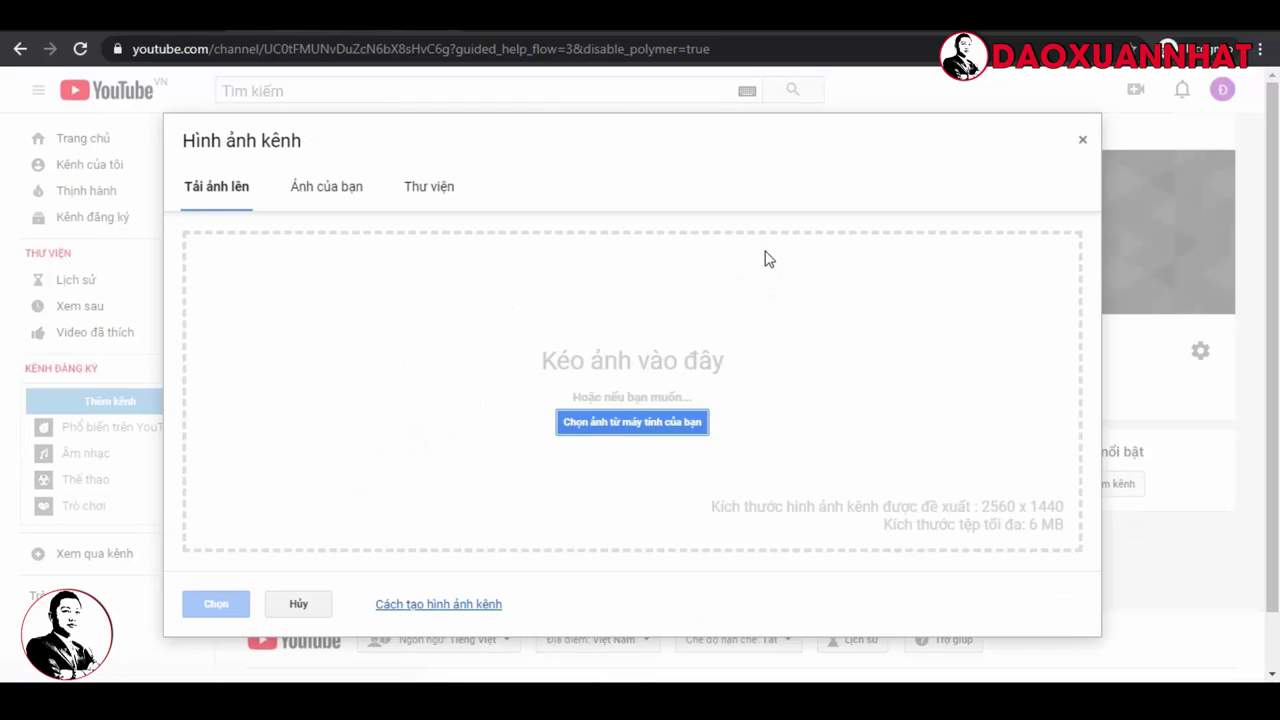
left_click(1082, 140)
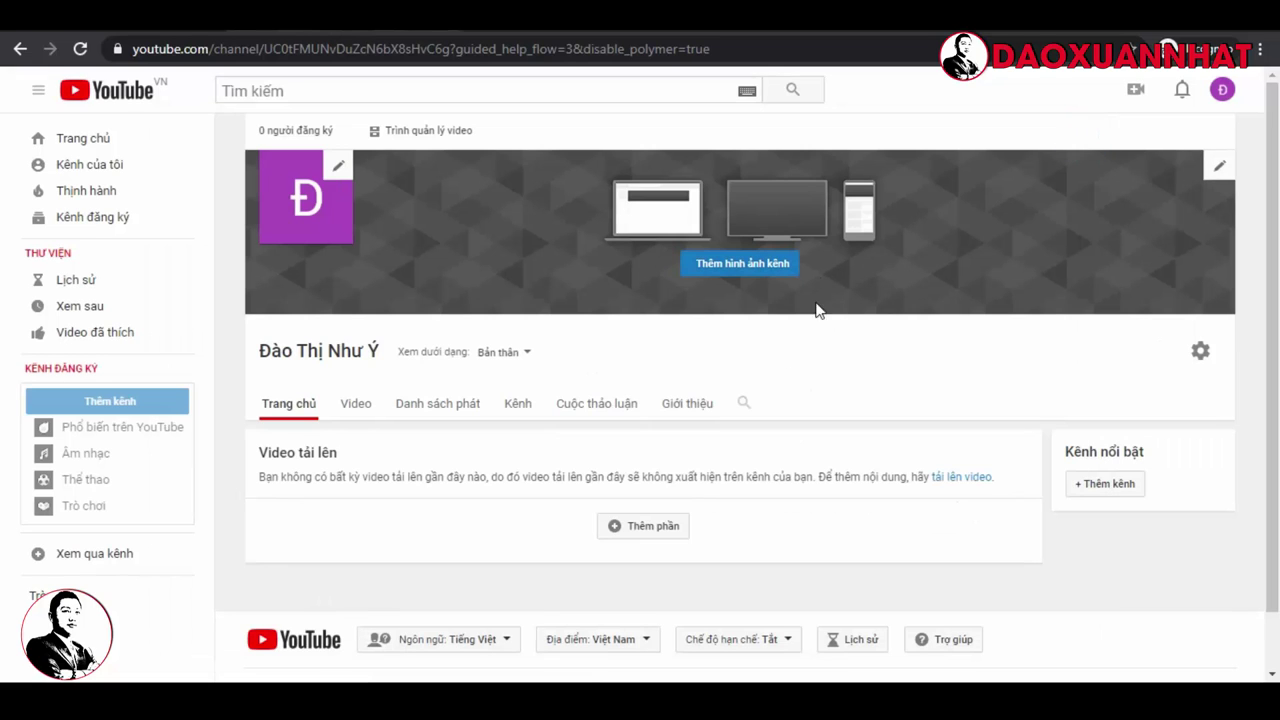
left_click(770, 265)
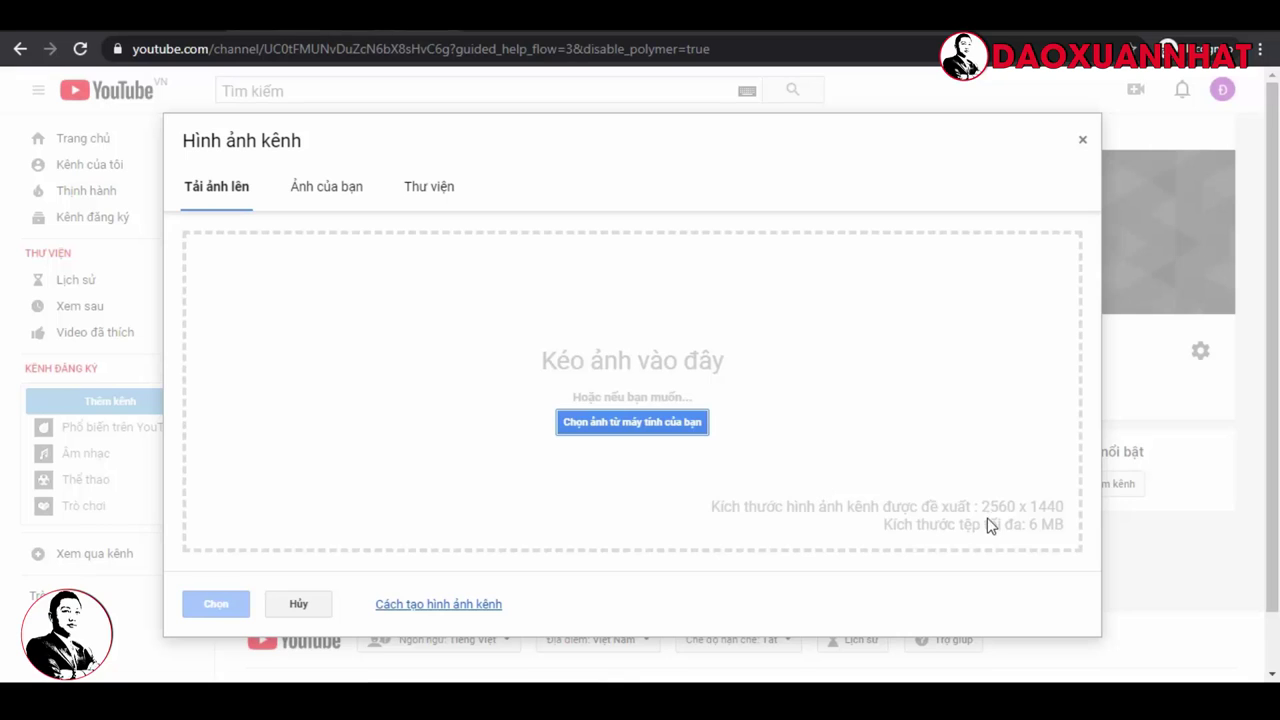
left_click(671, 664)
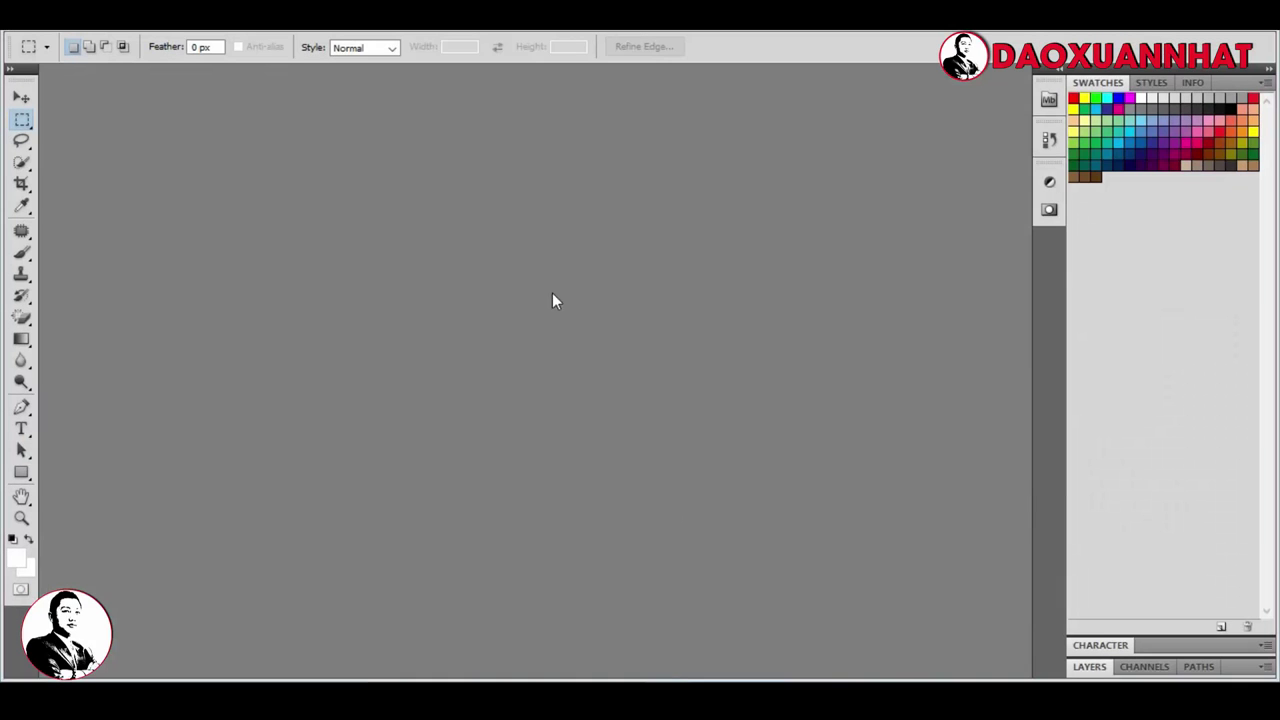
Step: Create a new white document 2560 pixels wide by 1440 pixels high
left_click(54, 29)
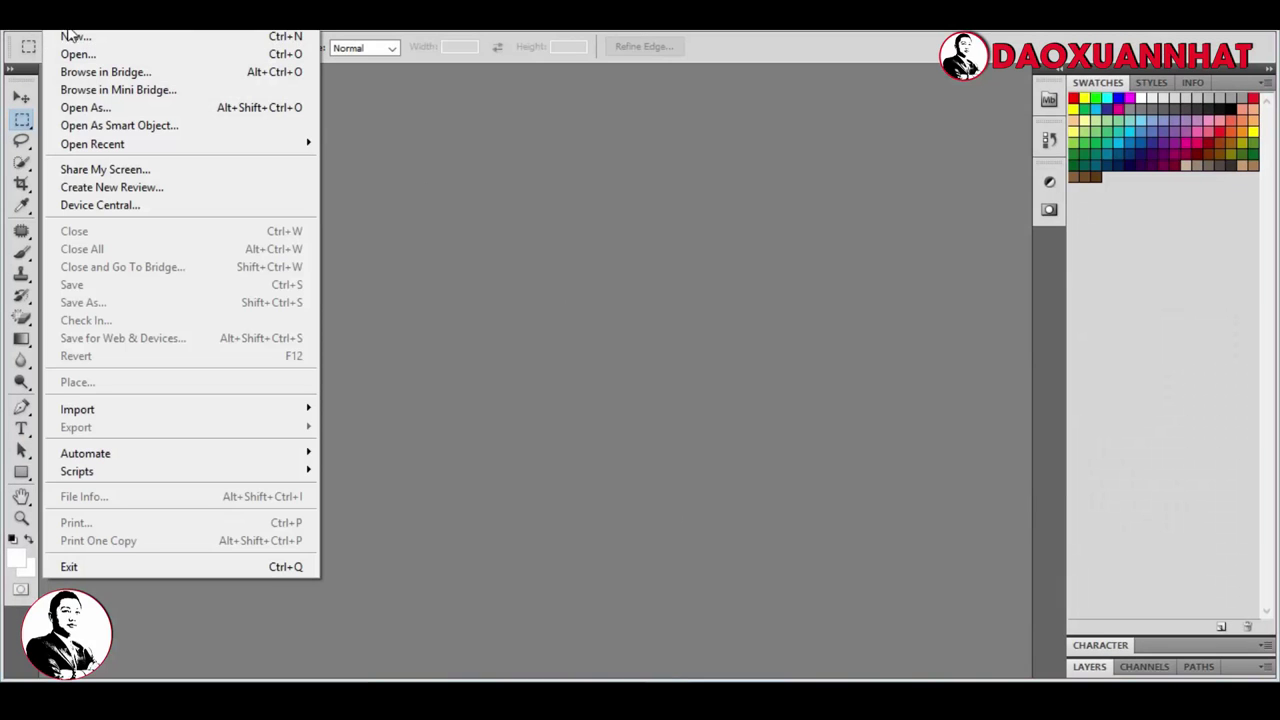
left_click(76, 36)
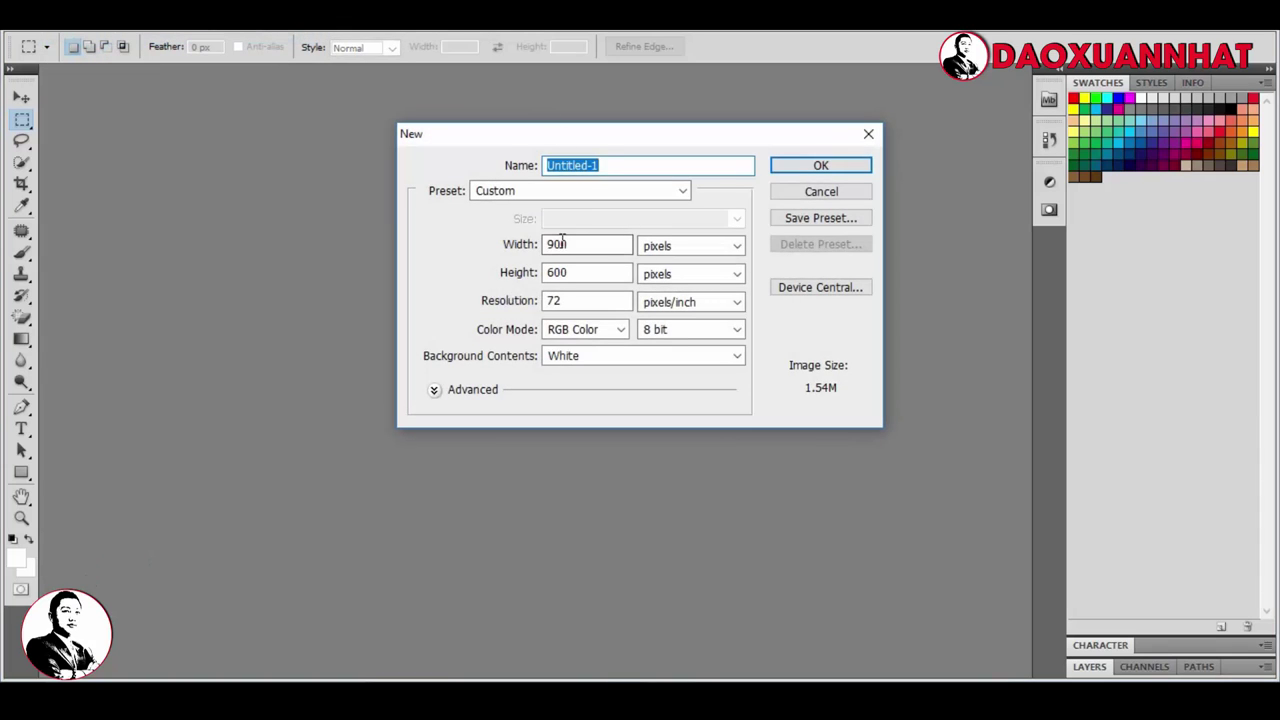
double_click(561, 241)
type("2")
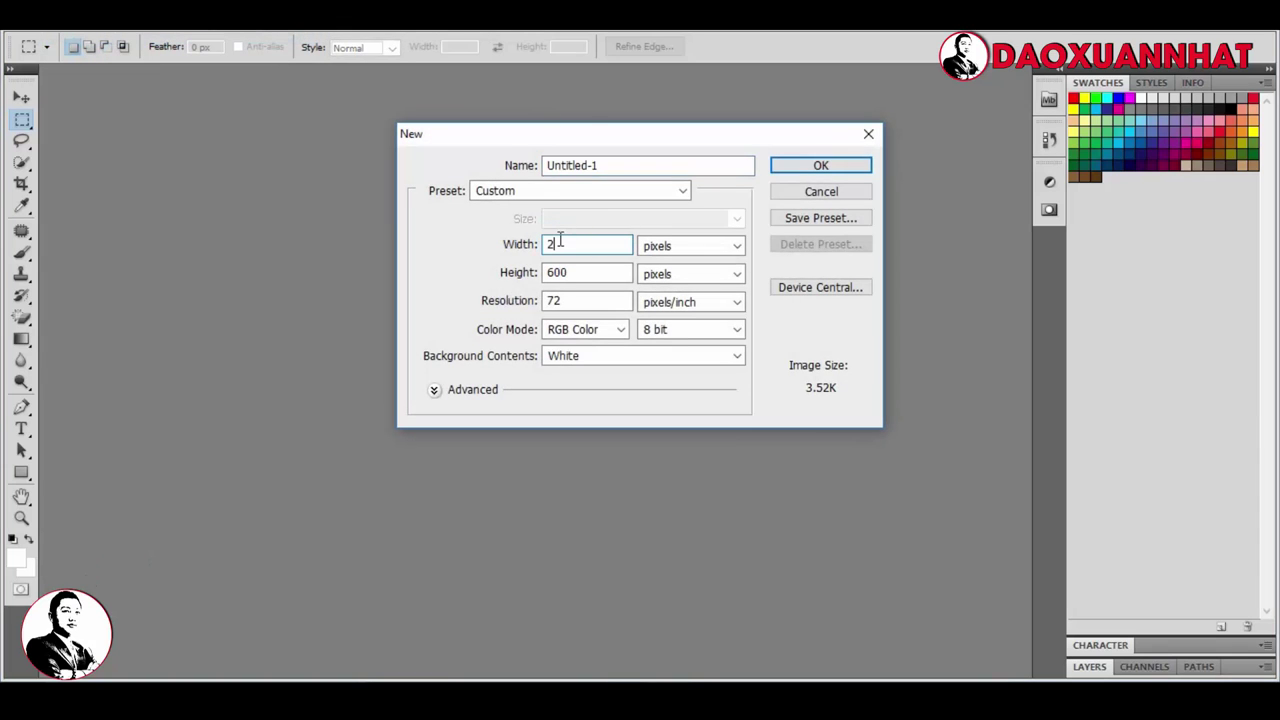
type("56")
type("0")
left_click(556, 280)
double_click(556, 282)
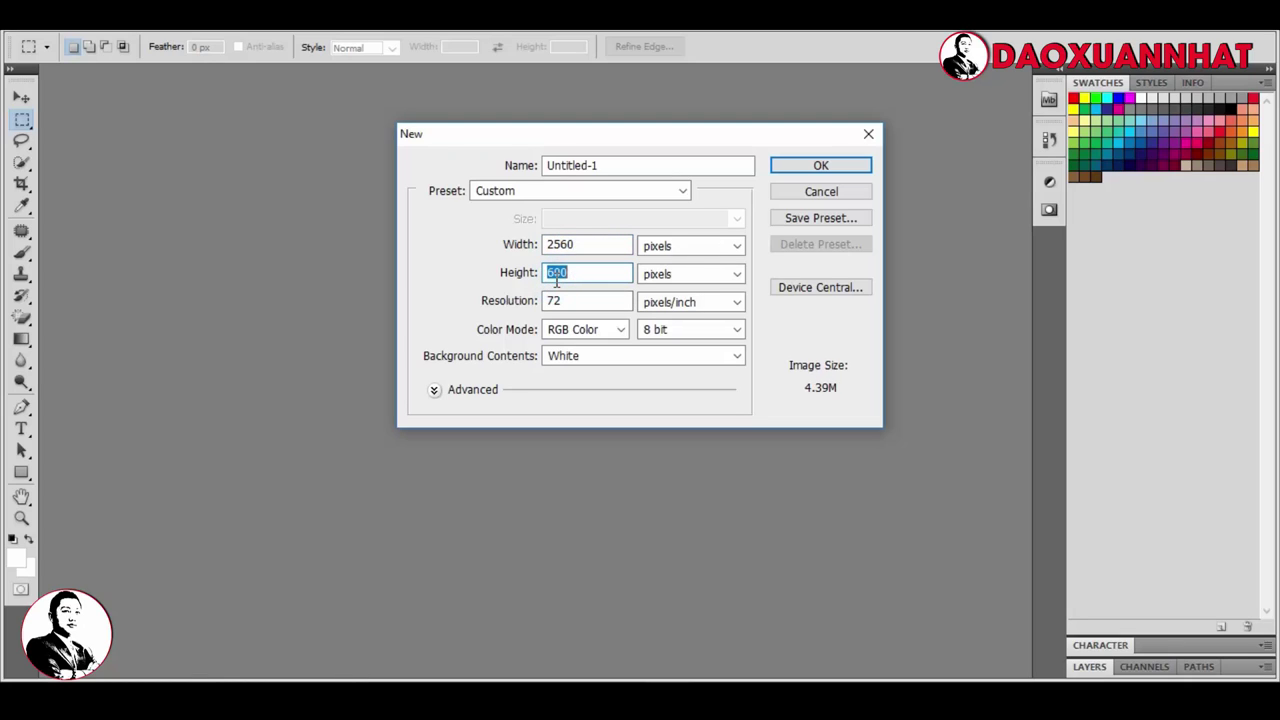
type("1440")
mouse_move(620, 690)
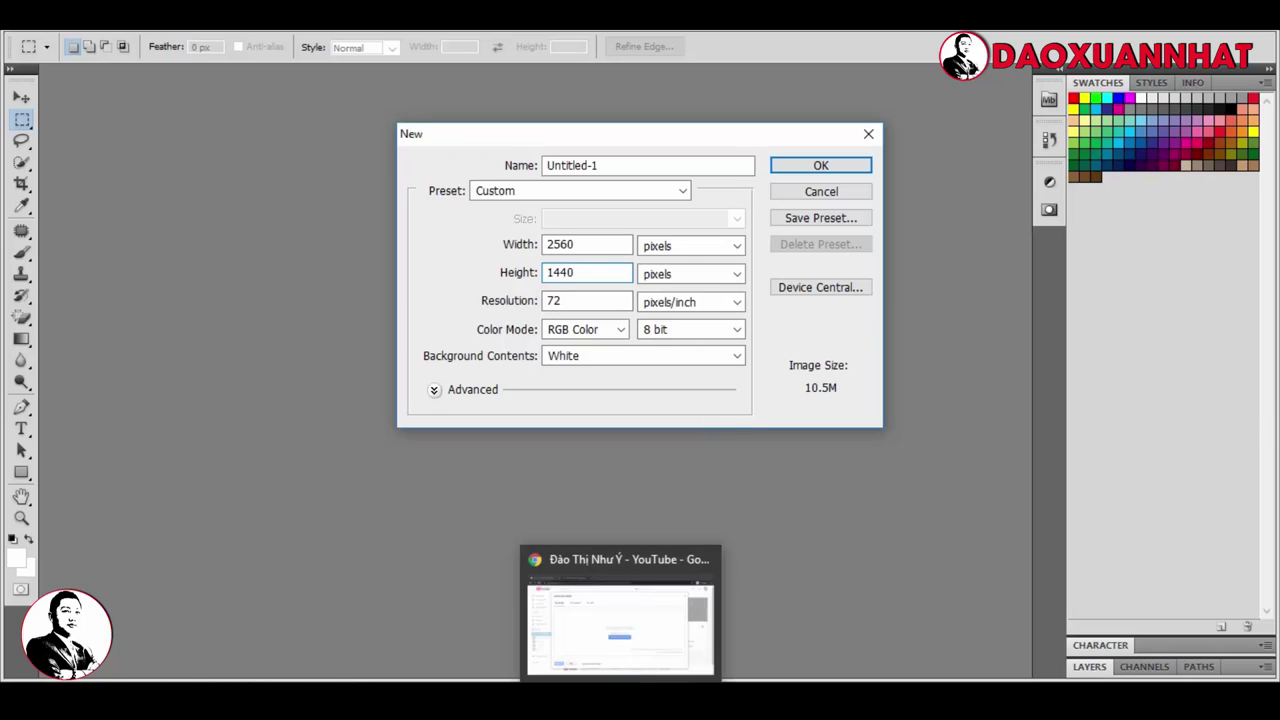
left_click(620, 610)
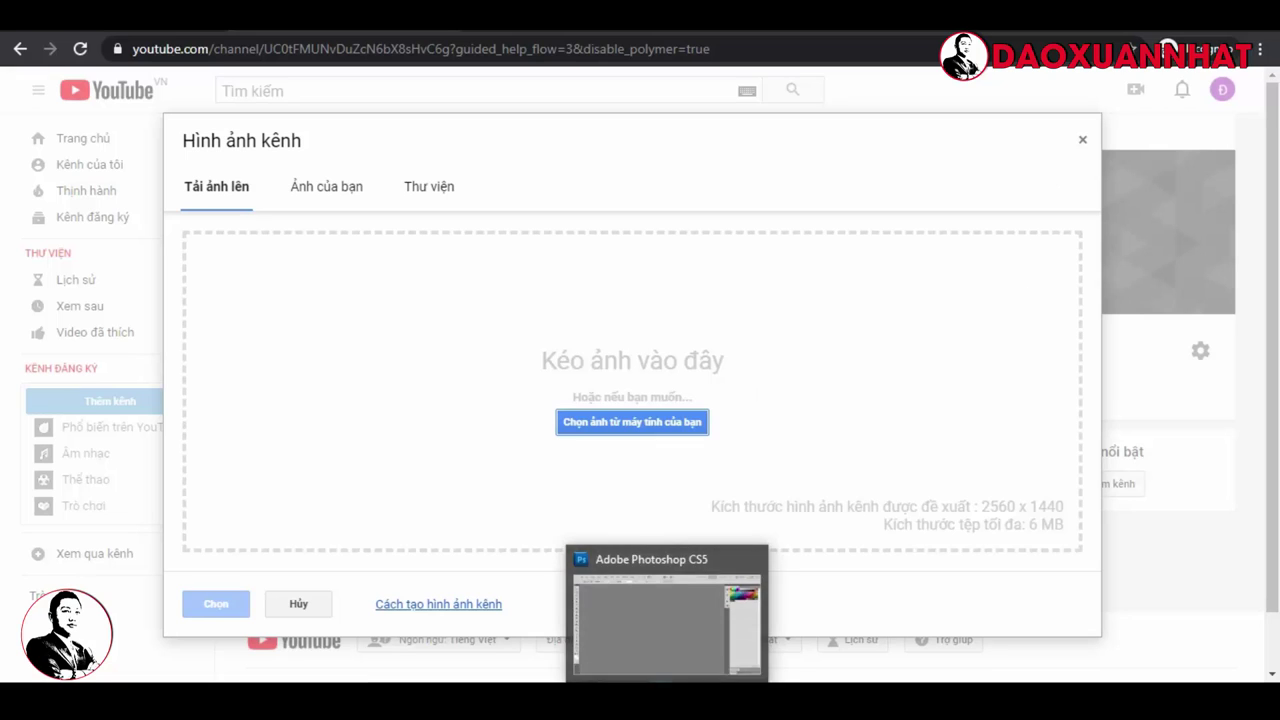
left_click(662, 620)
left_click(820, 166)
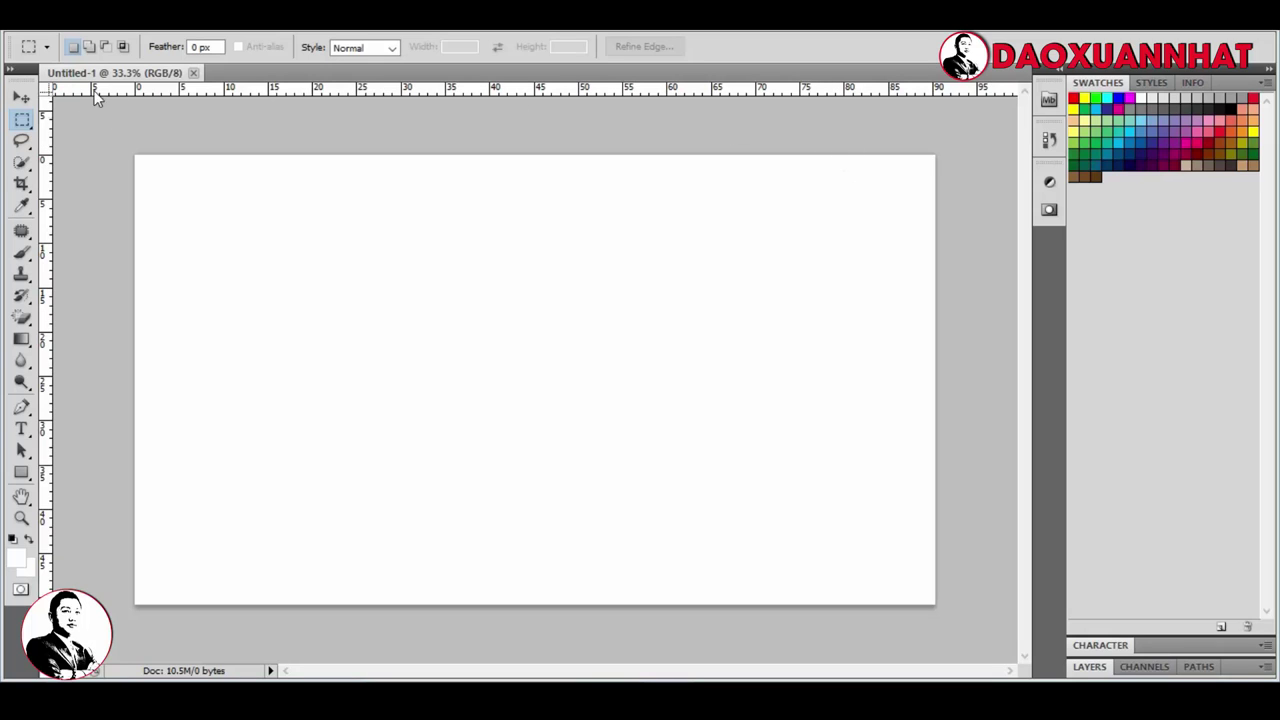
Step: Show the rulers, draw a full-canvas crop box, and add guides on its upper and lower third lines
left_click(316, 30)
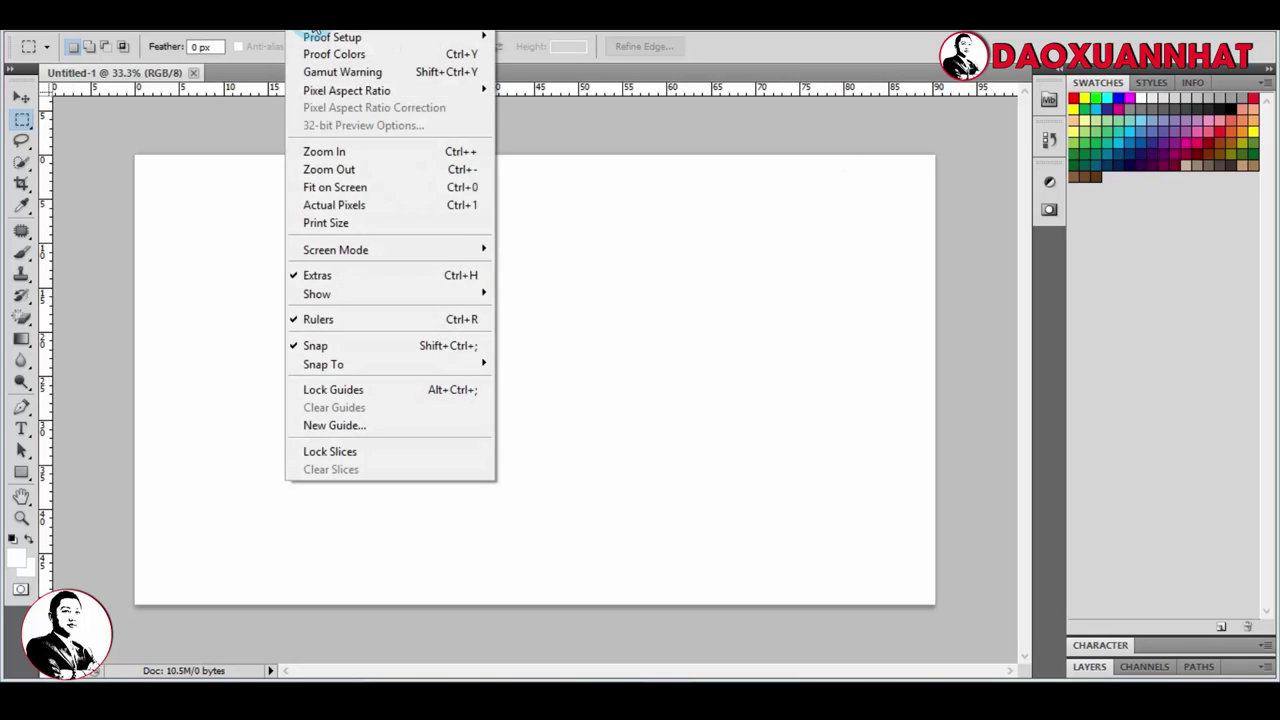
left_click(333, 322)
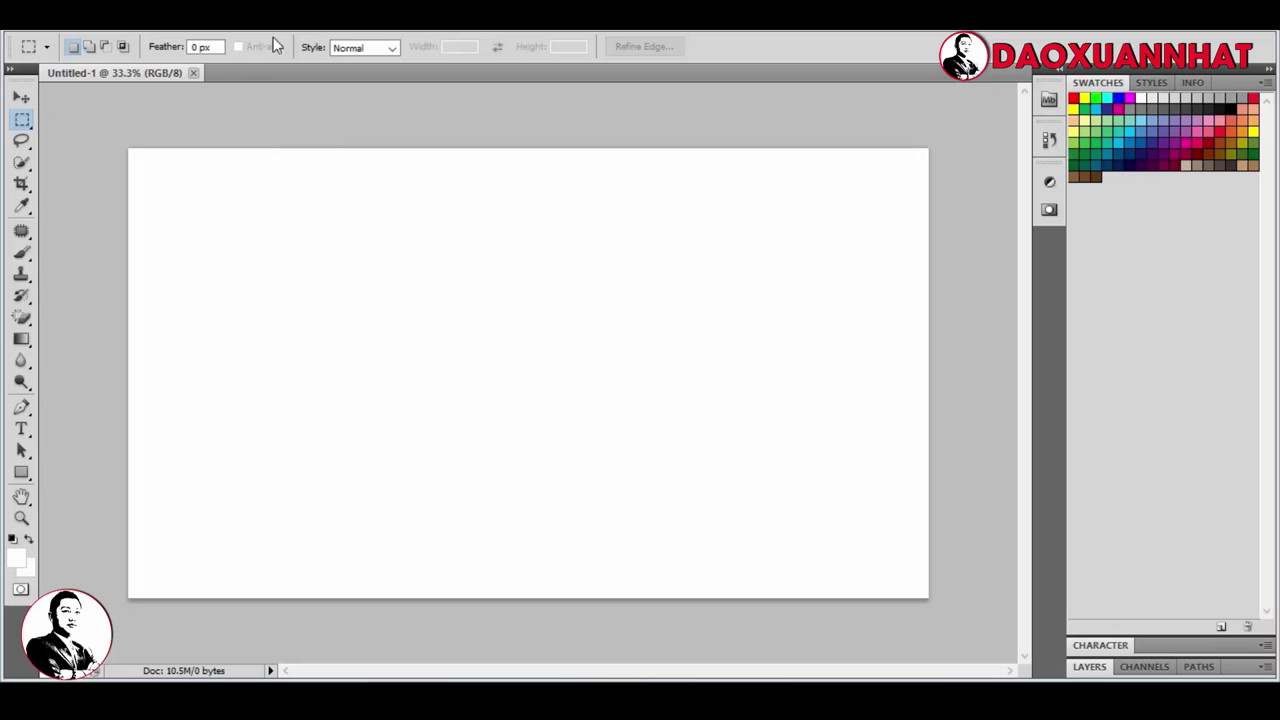
left_click(306, 30)
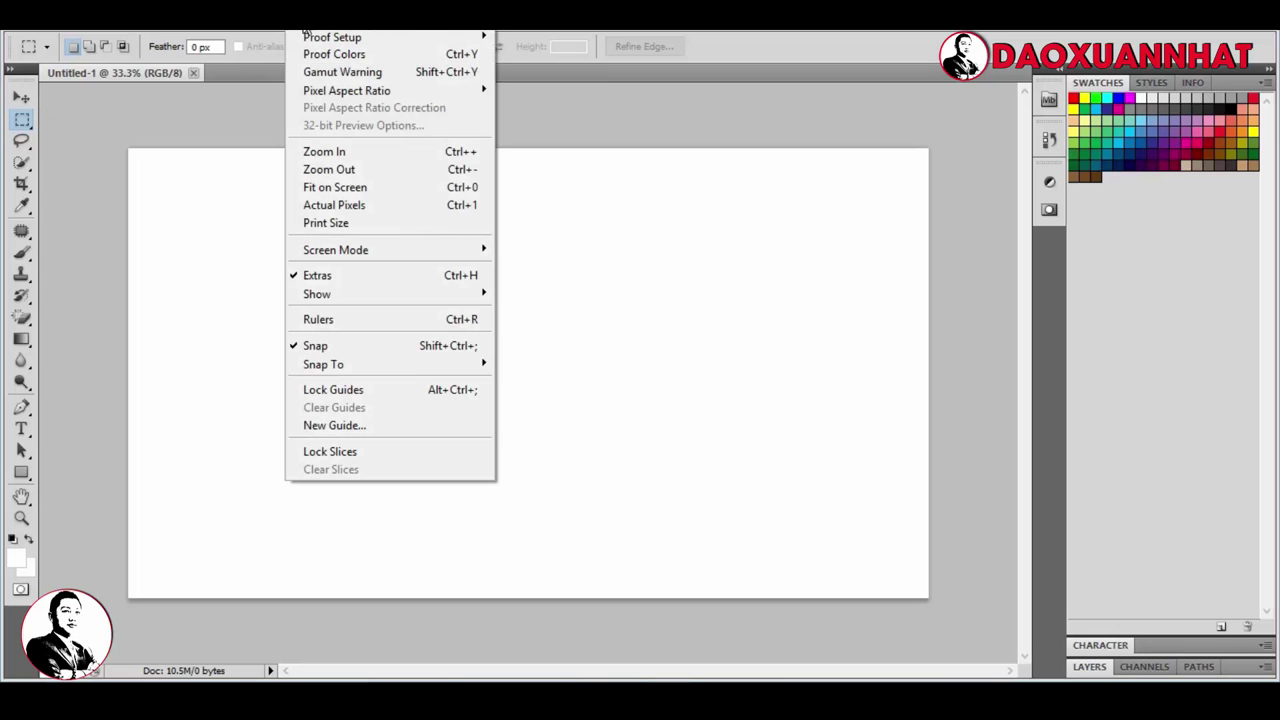
left_click(386, 321)
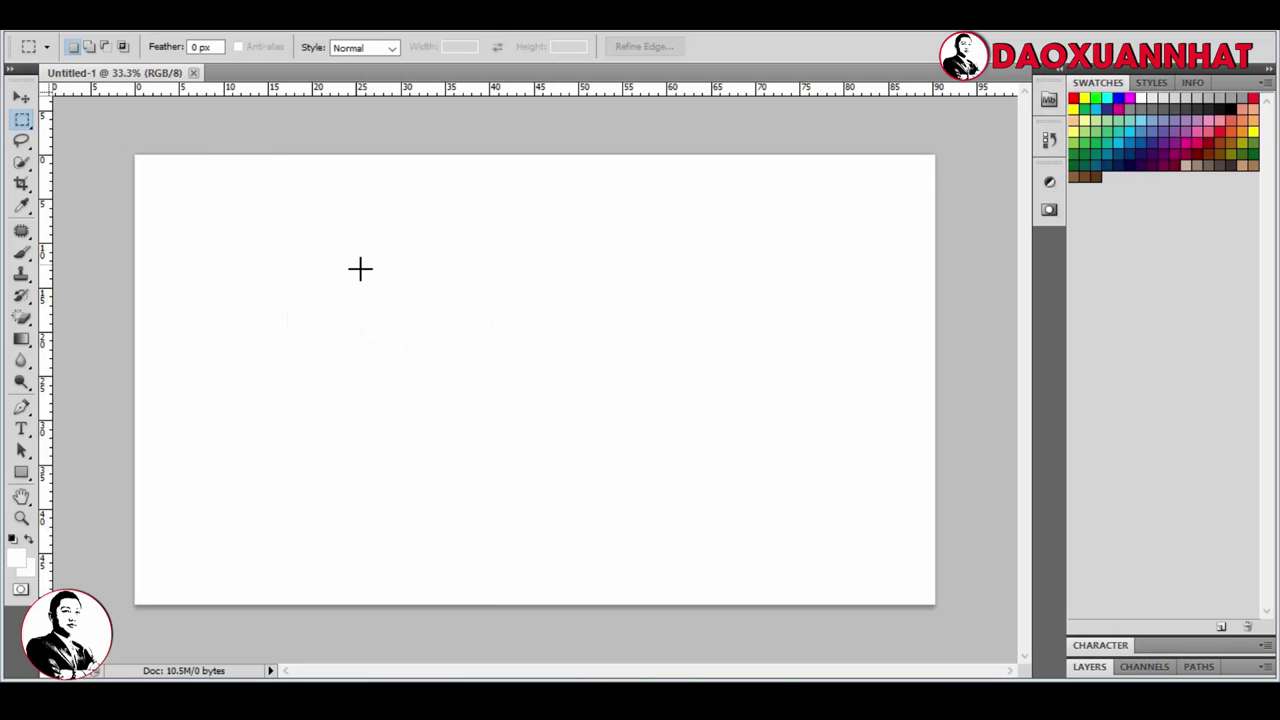
left_click(21, 184)
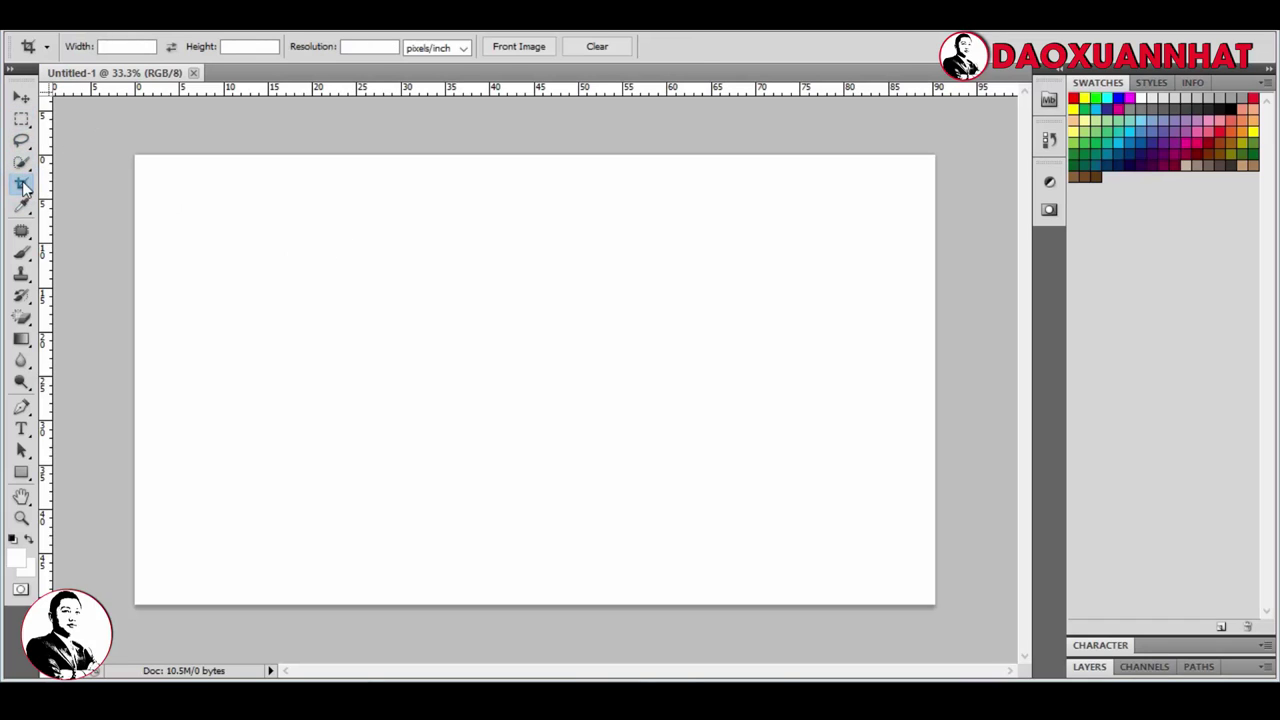
right_click(23, 186)
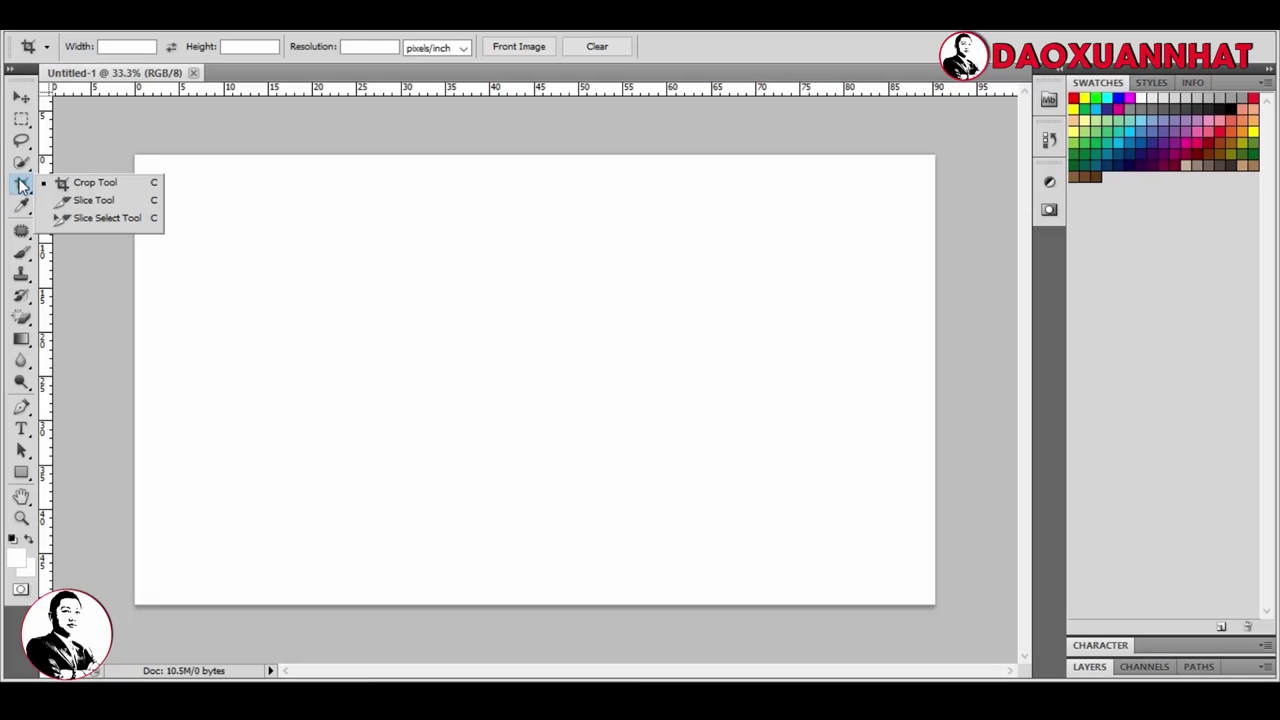
left_click(95, 182)
left_click_drag(134, 165, 935, 605)
left_click_drag(598, 90, 617, 305)
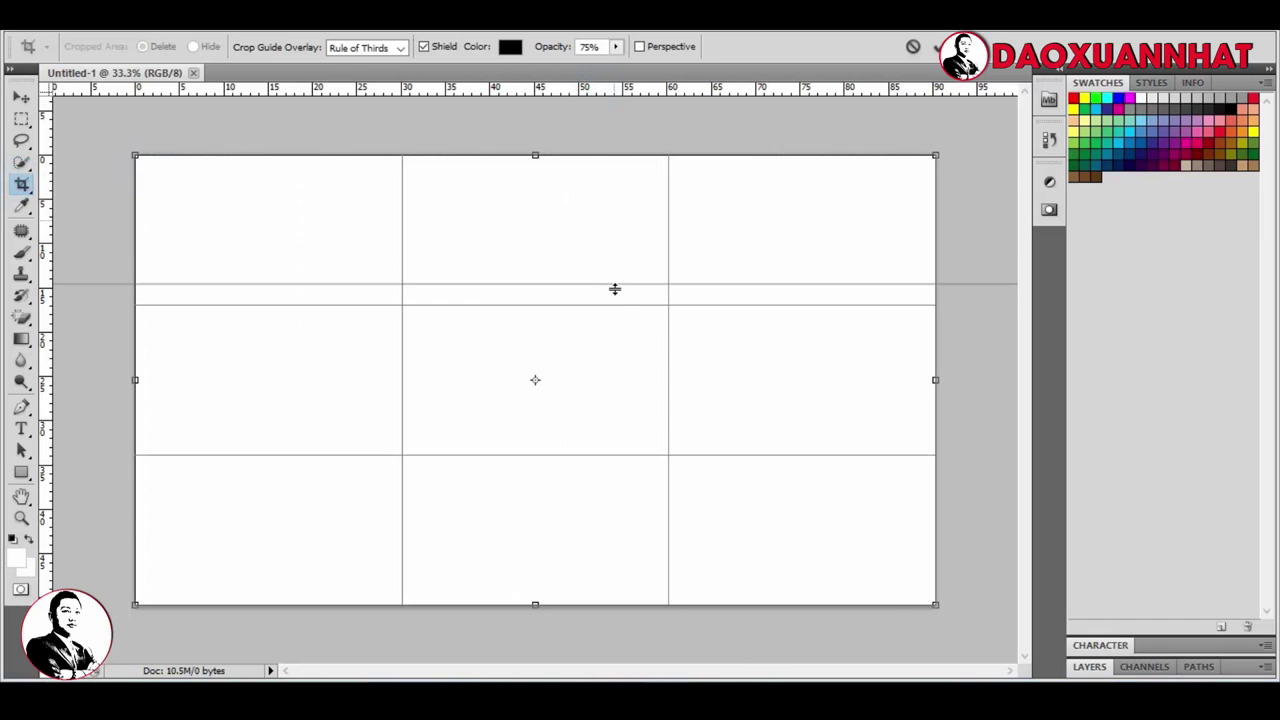
left_click_drag(660, 100, 679, 456)
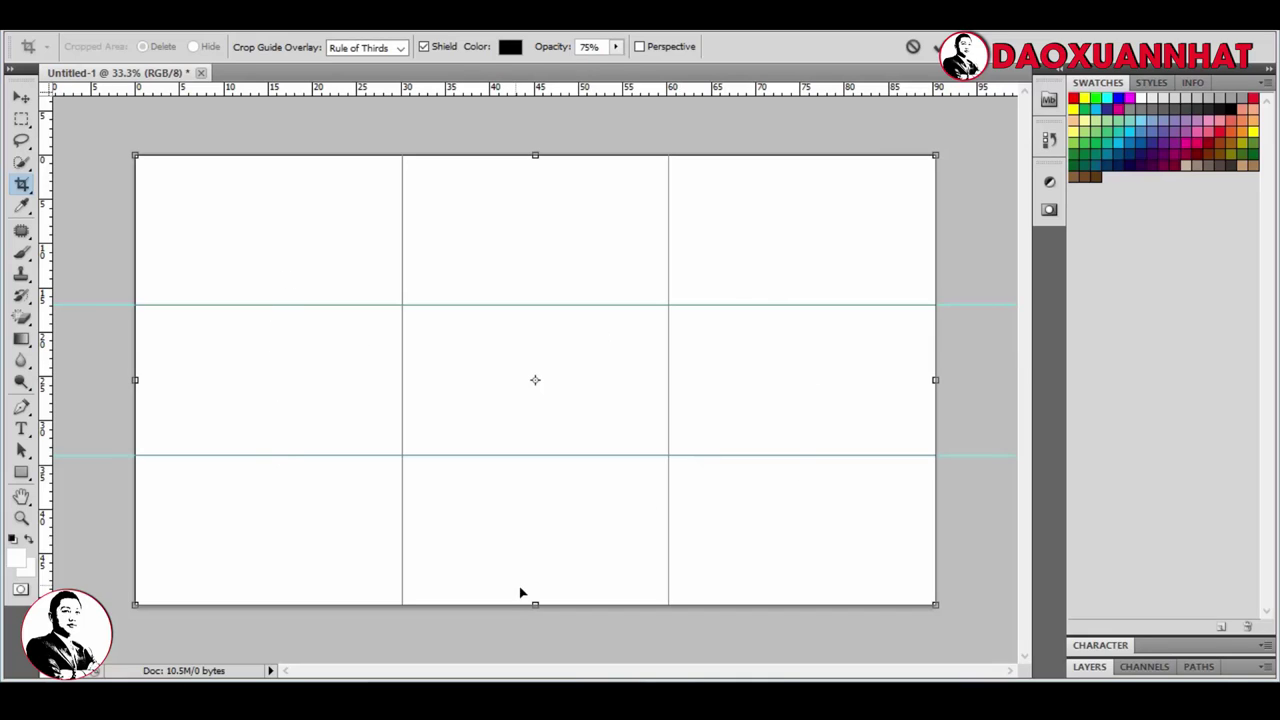
Step: Fit the crop box to the guides, add centre, left and right vertical guides, and discard the crop
left_click_drag(533, 602, 538, 452)
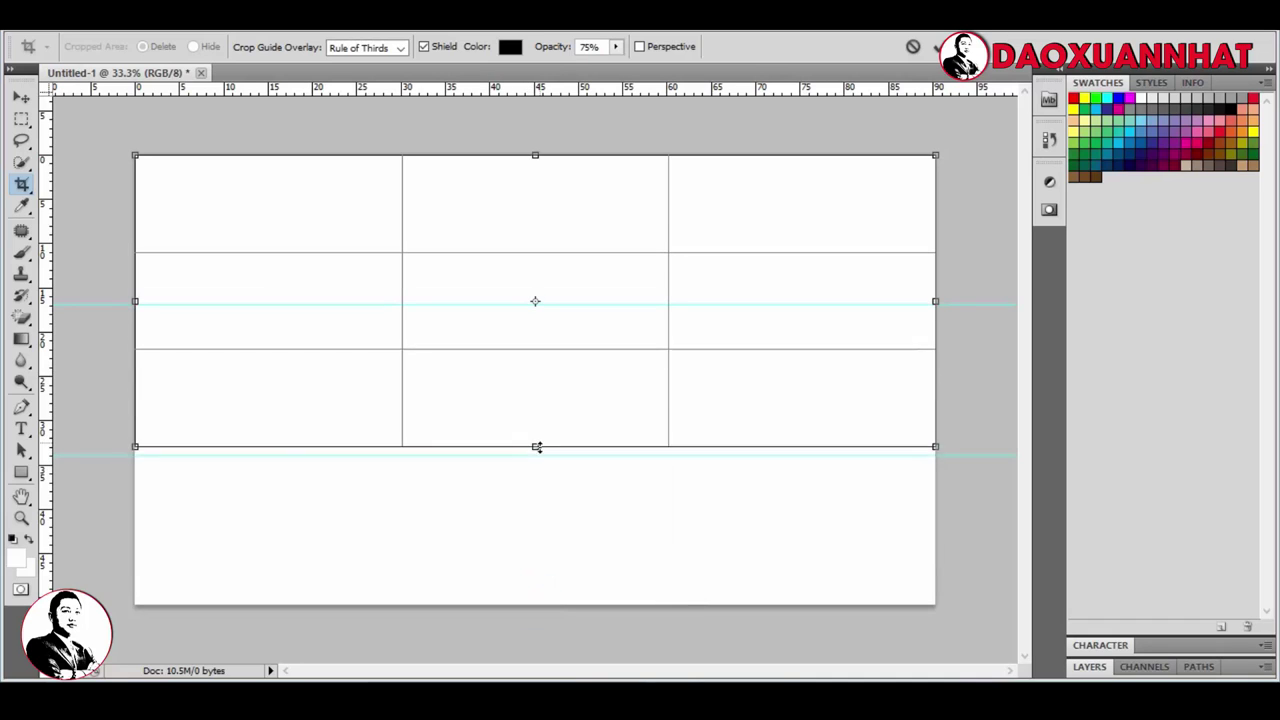
left_click_drag(535, 152, 535, 305)
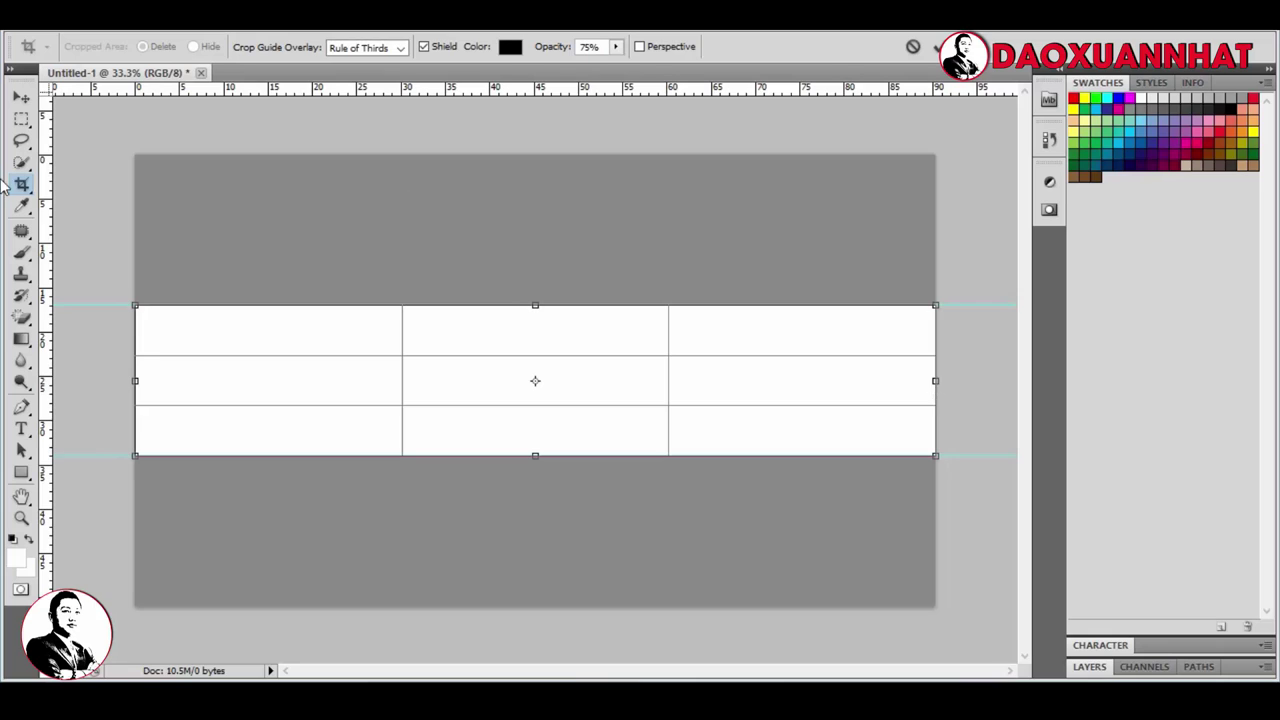
left_click_drag(47, 191, 535, 205)
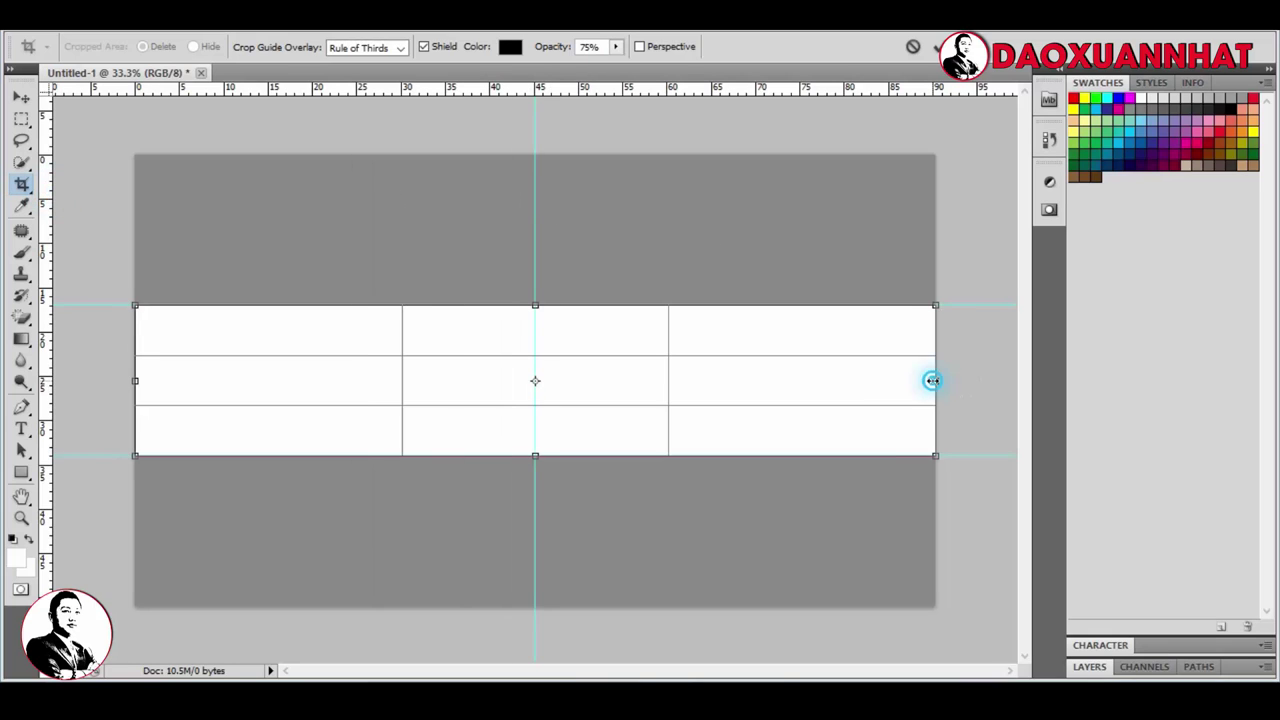
left_click_drag(935, 381, 777, 381)
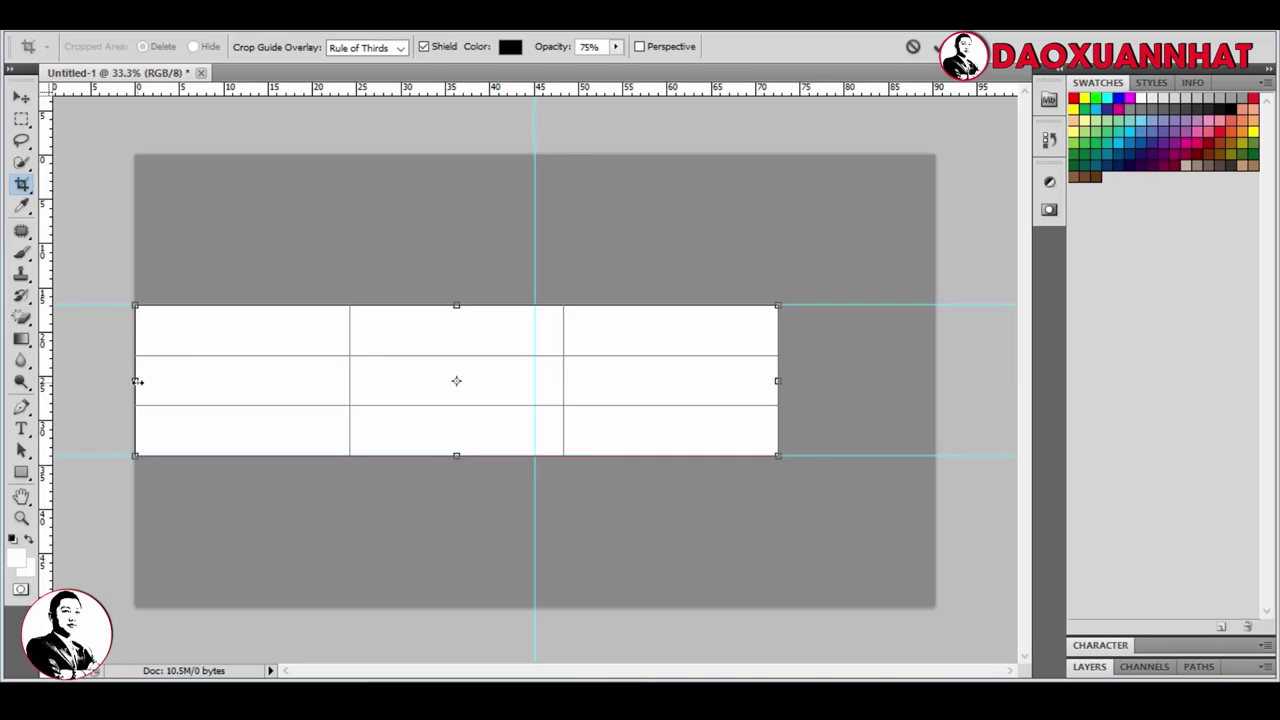
left_click_drag(137, 381, 279, 381)
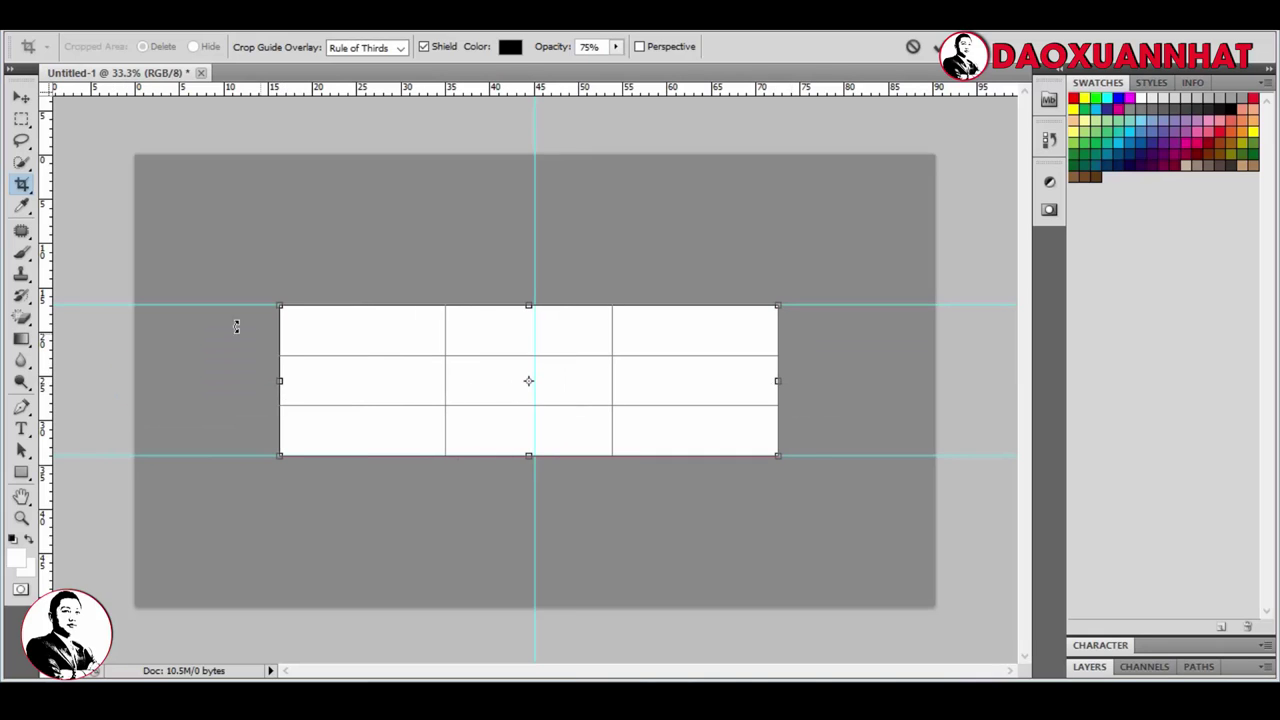
left_click_drag(42, 285, 279, 286)
left_click_drag(42, 257, 777, 231)
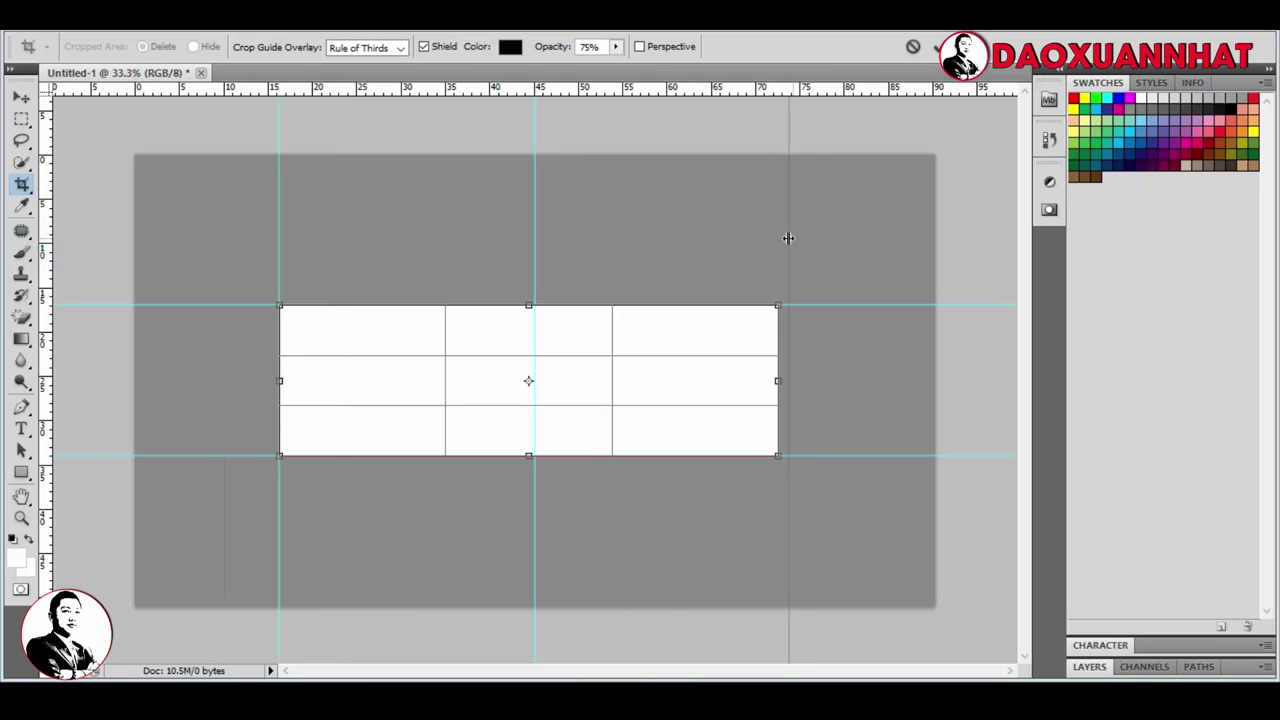
left_click(21, 183)
left_click(735, 277)
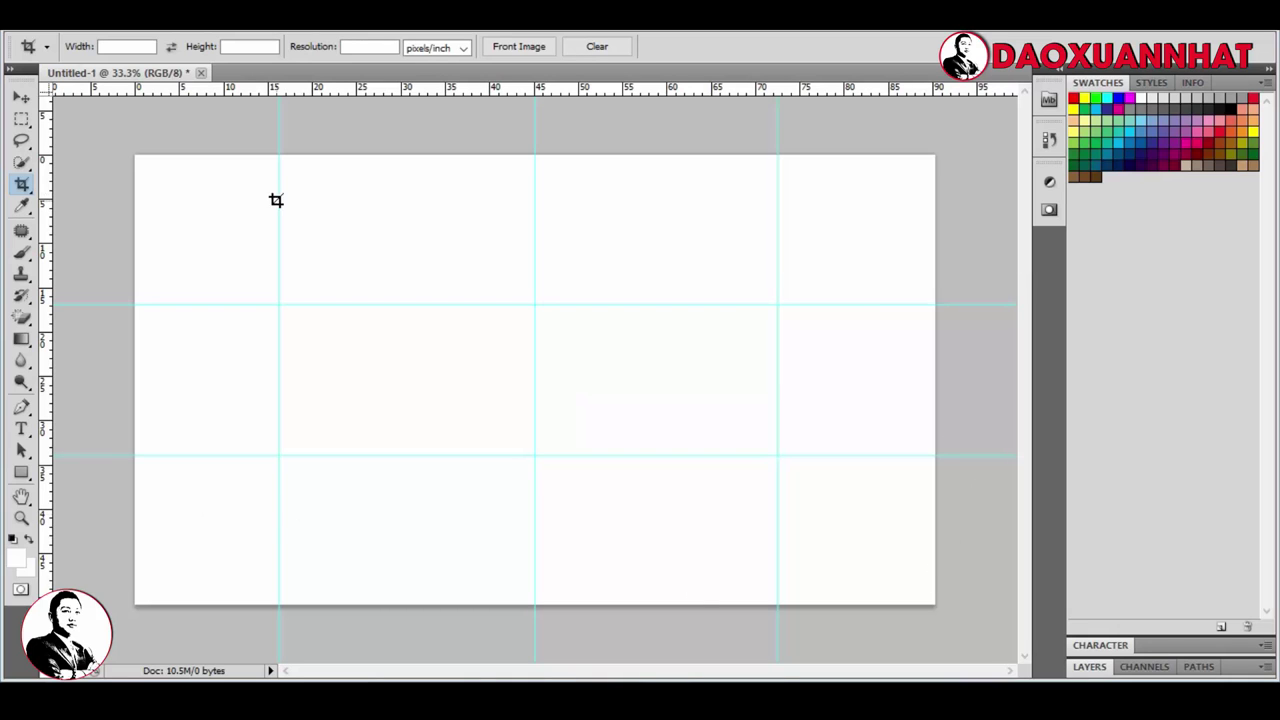
Step: Place the Desktop portrait photo at about half size in the left-middle cell and add a middle horizontal guide
left_click(62, 28)
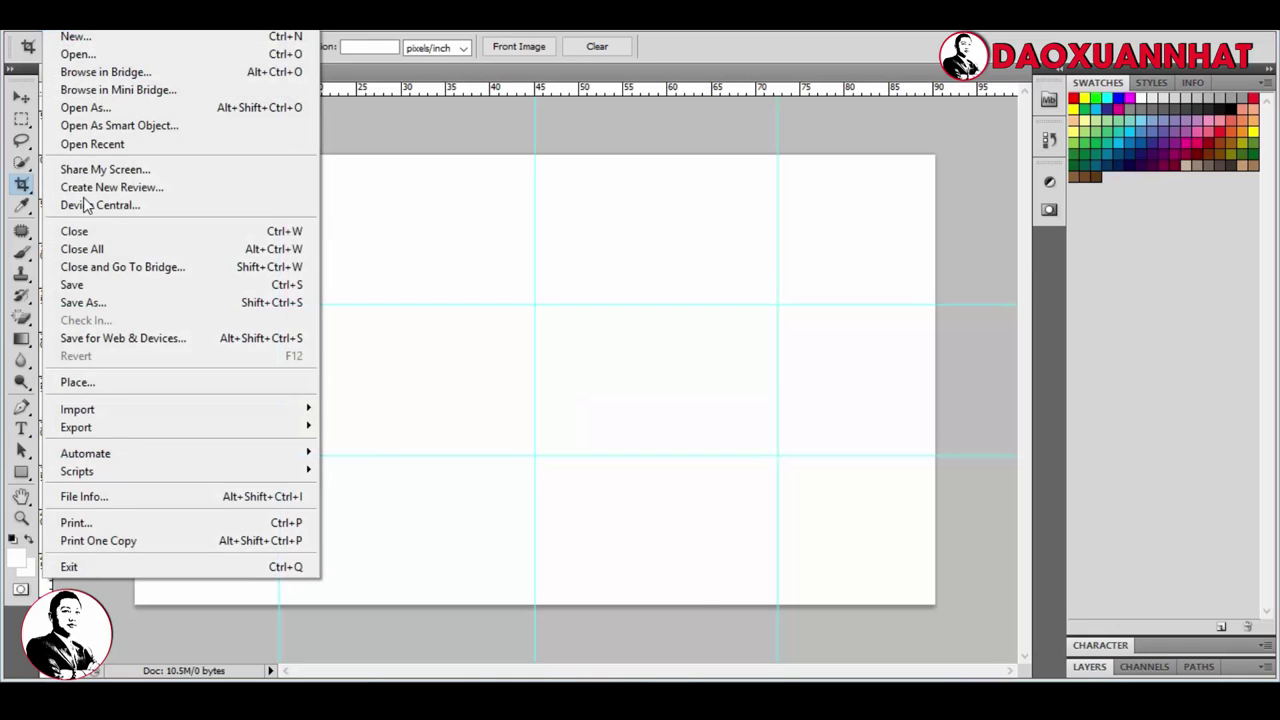
left_click(128, 377)
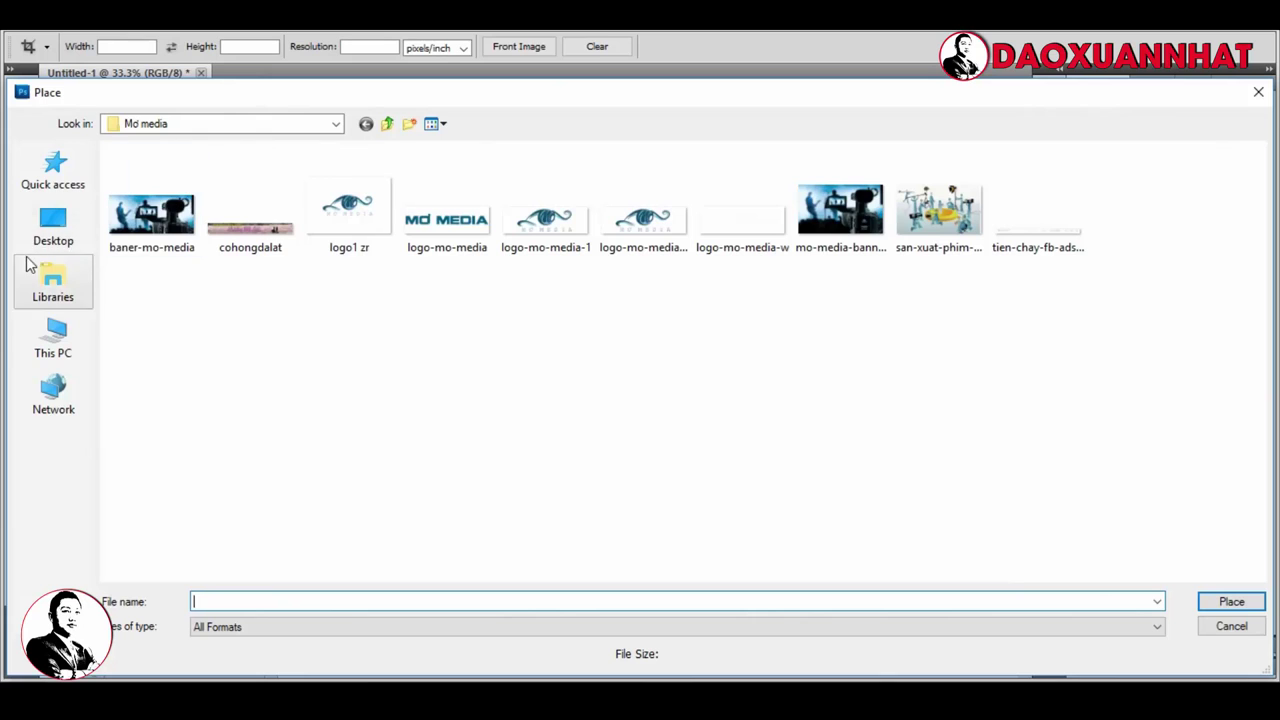
left_click(40, 243)
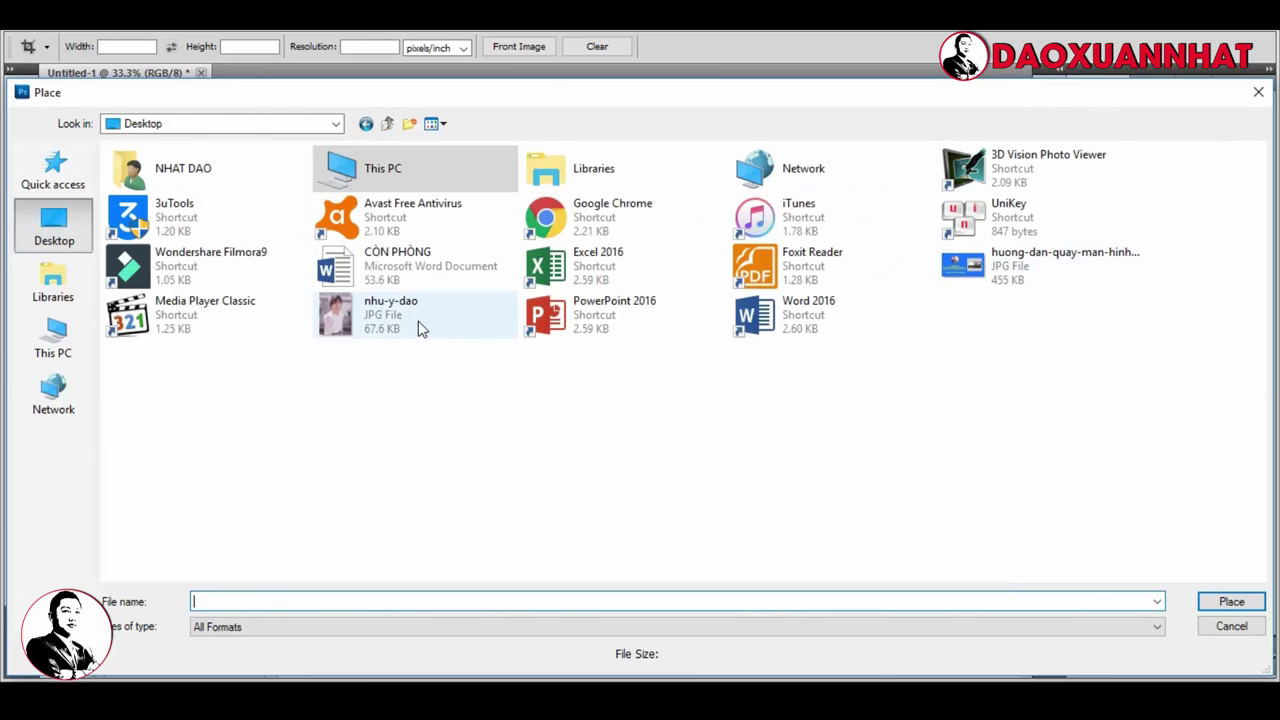
double_click(420, 326)
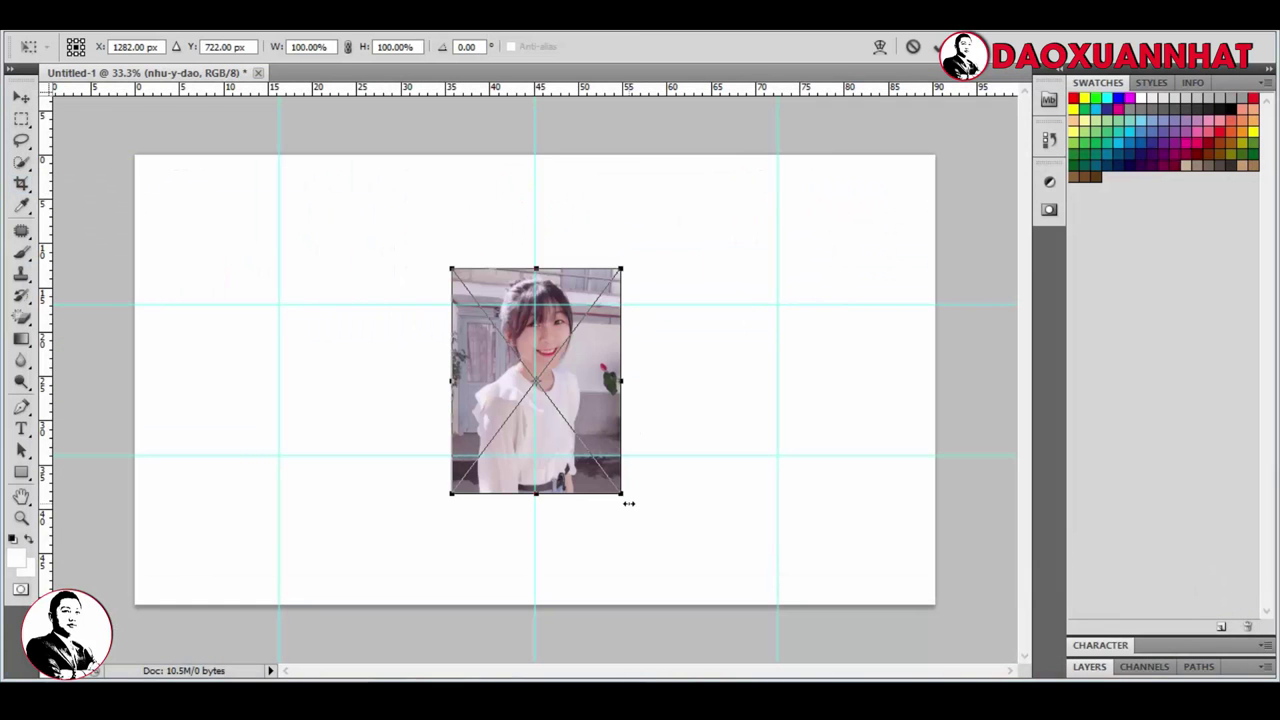
left_click_drag(628, 503, 566, 386)
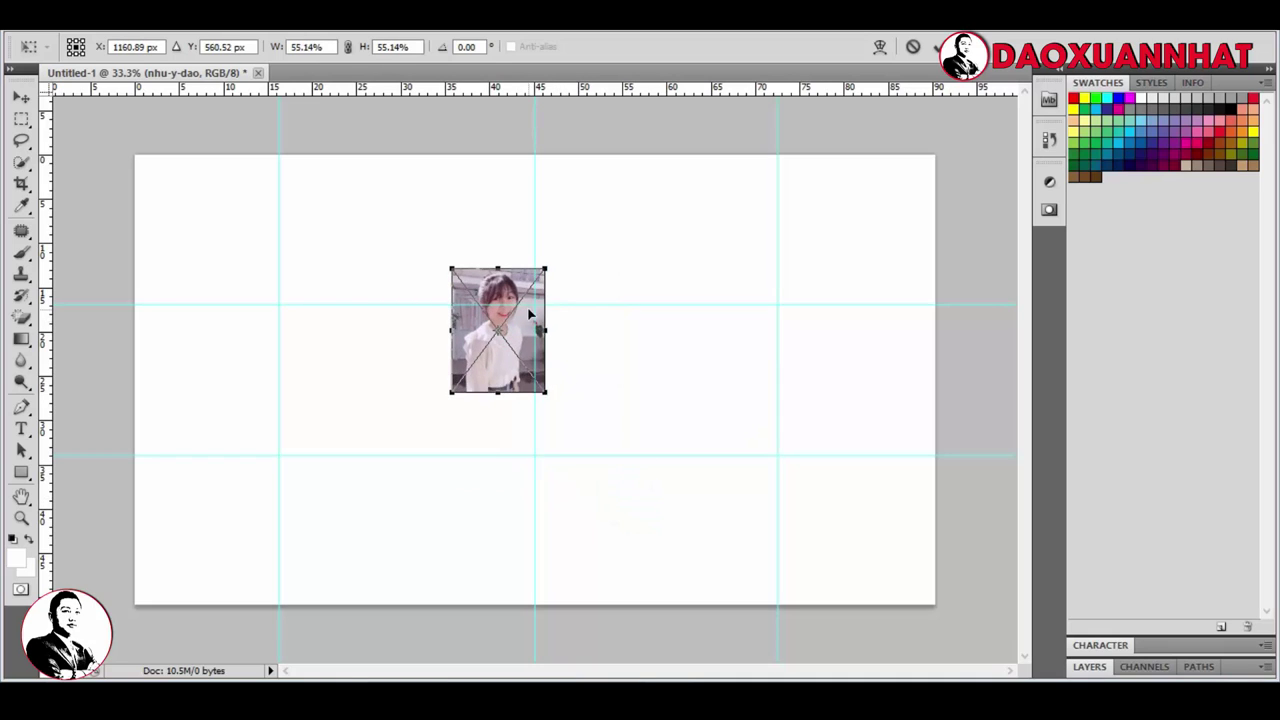
left_click_drag(530, 315, 372, 360)
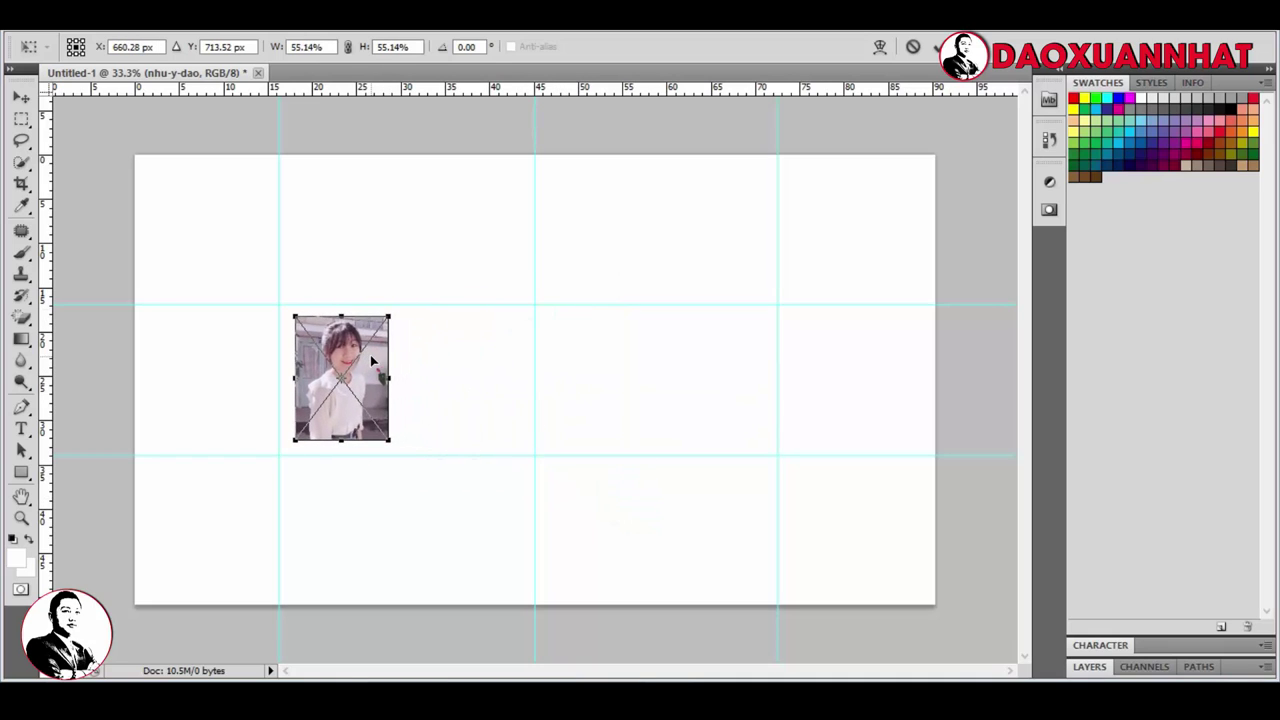
key("Return")
key("c")
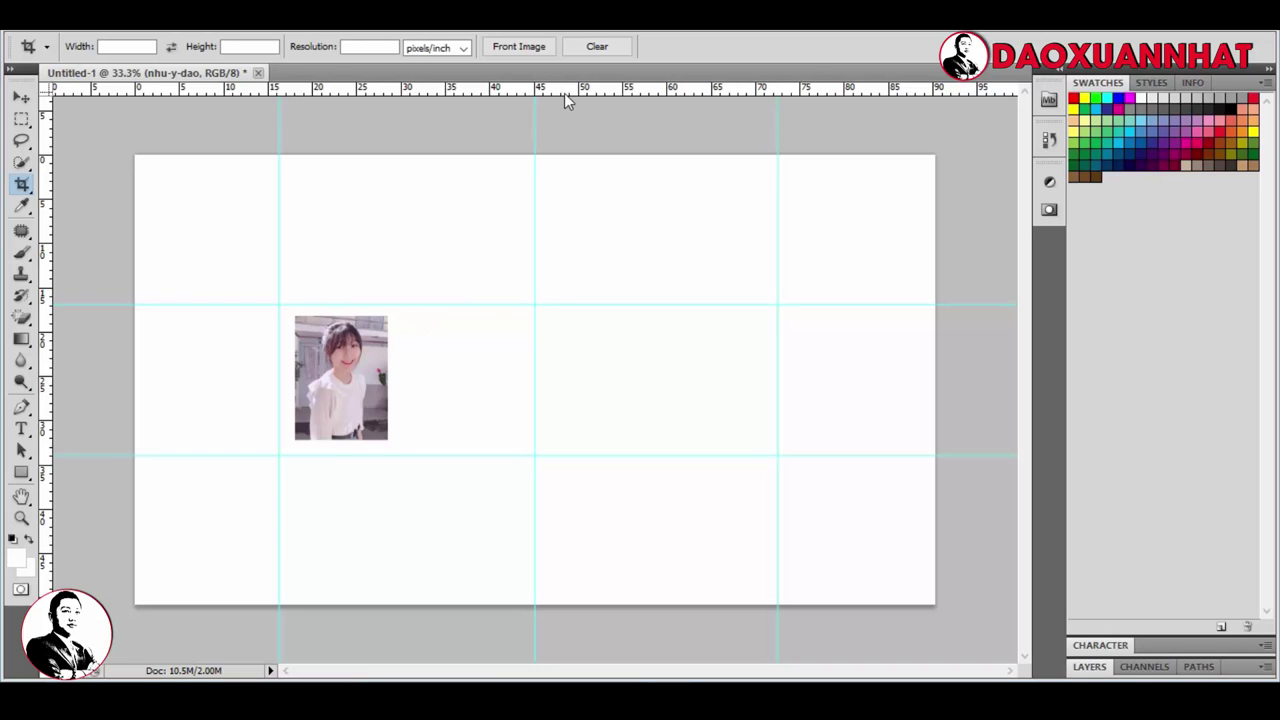
left_click_drag(564, 93, 563, 378)
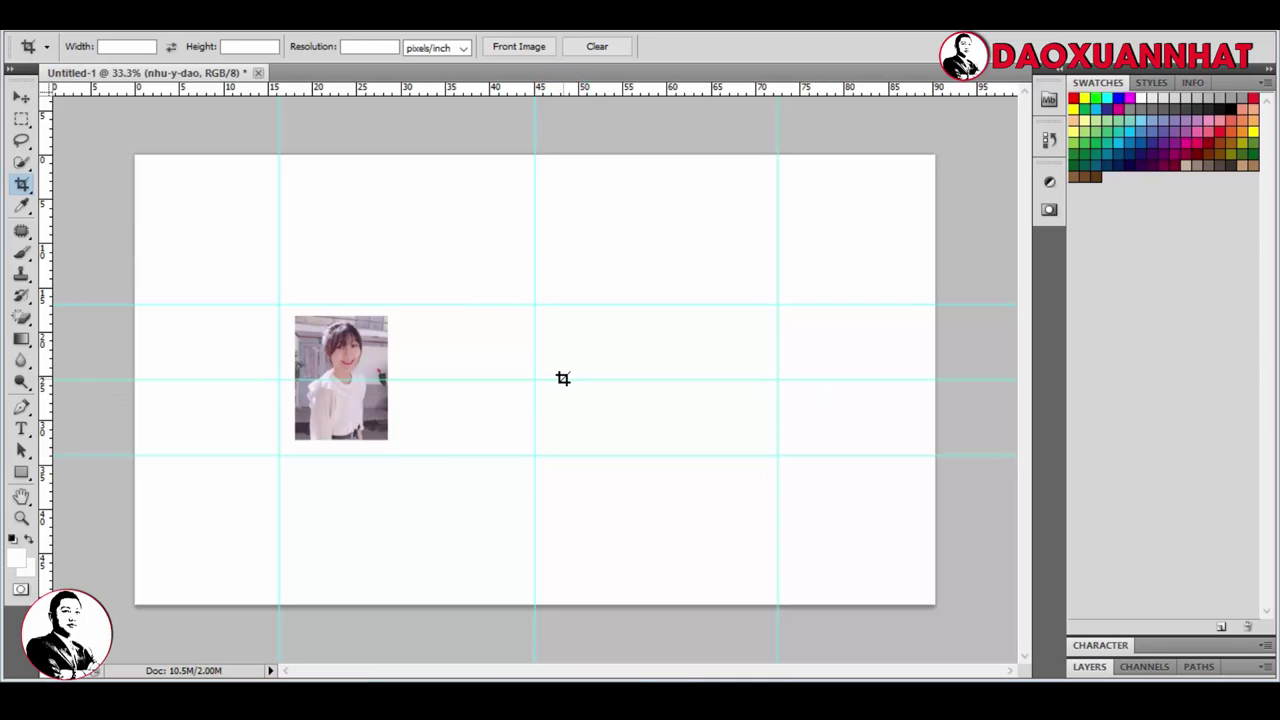
key("F7")
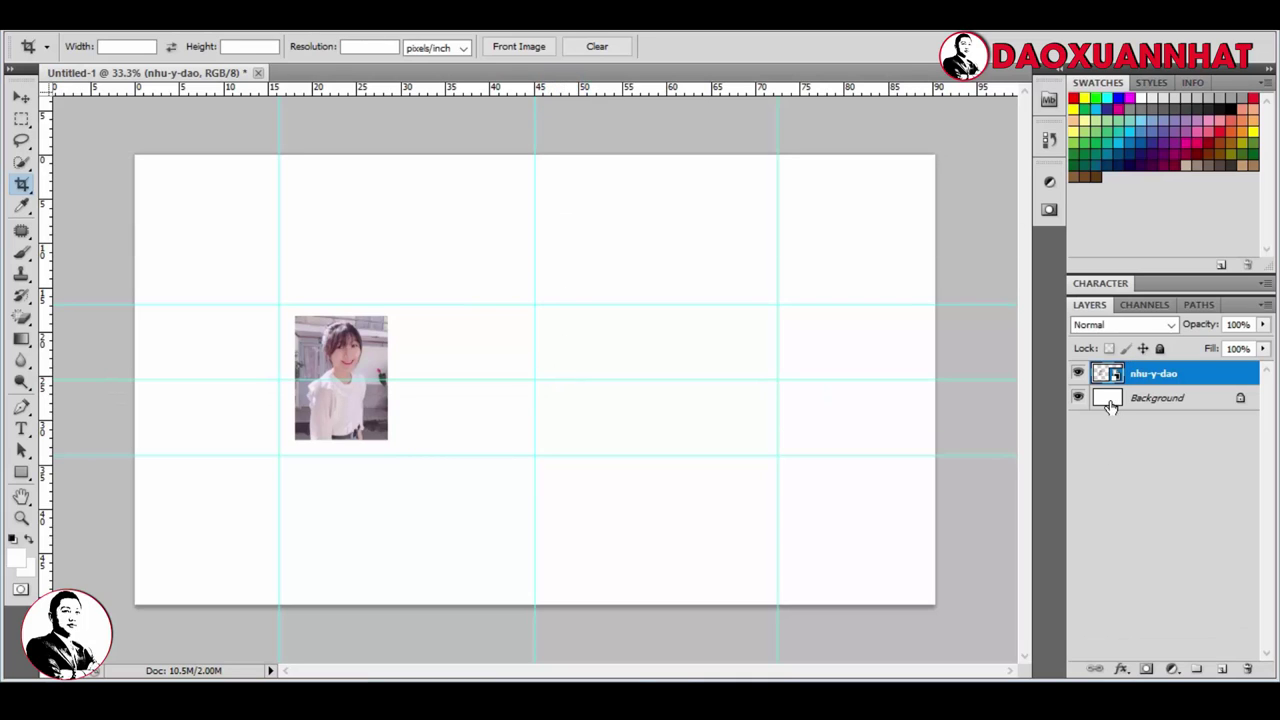
Step: Draw a circle over the portrait and clip the photo layer to it as a clipping mask
left_click(22, 473)
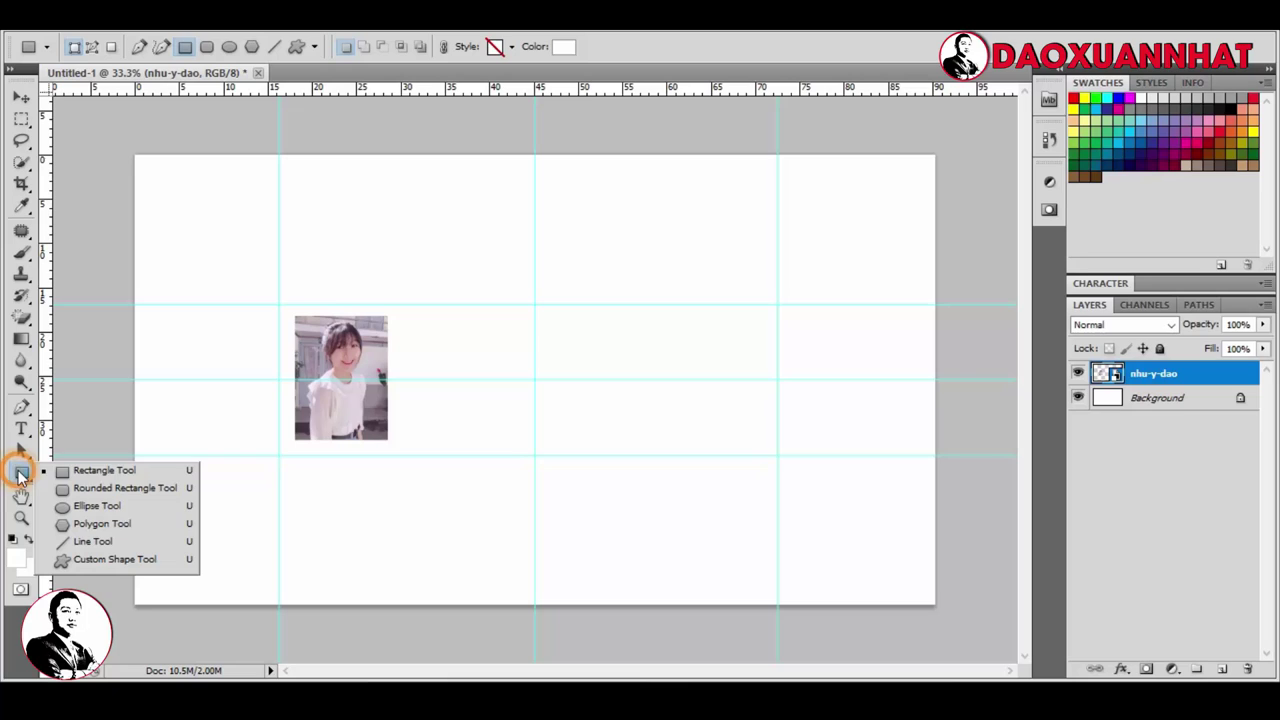
left_click(90, 505)
left_click_drag(290, 320, 400, 423)
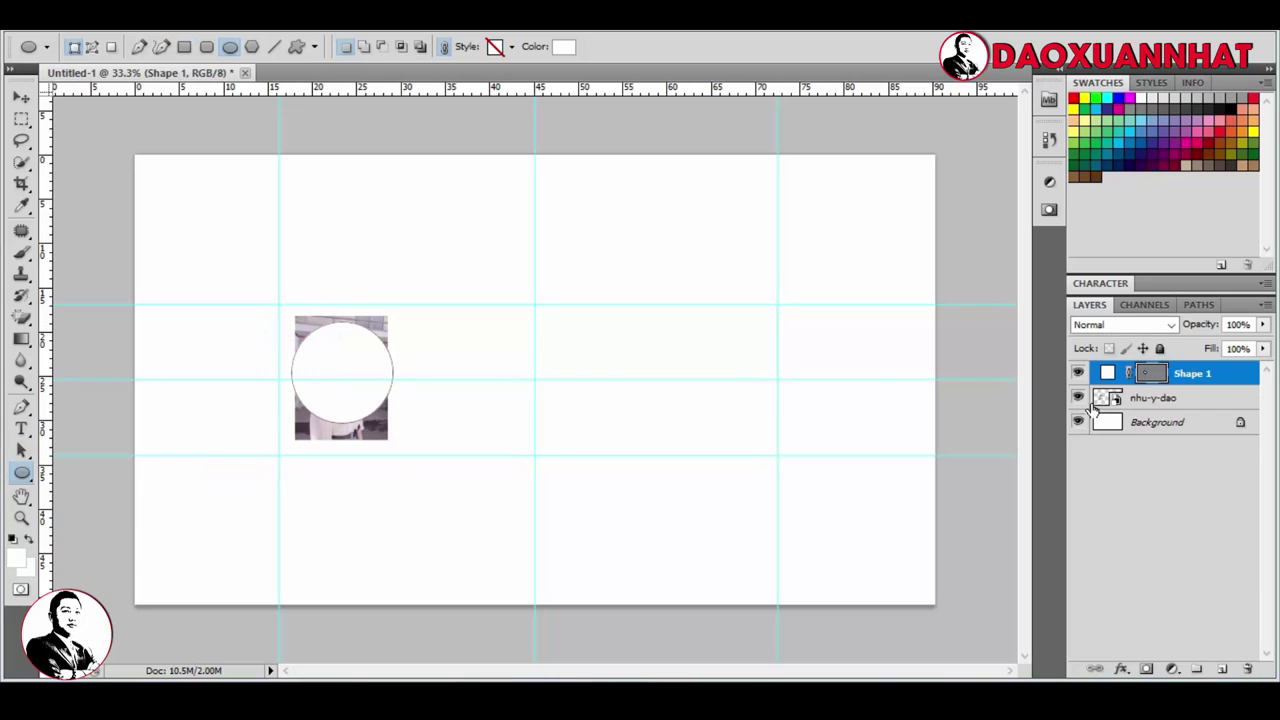
left_click(1190, 400)
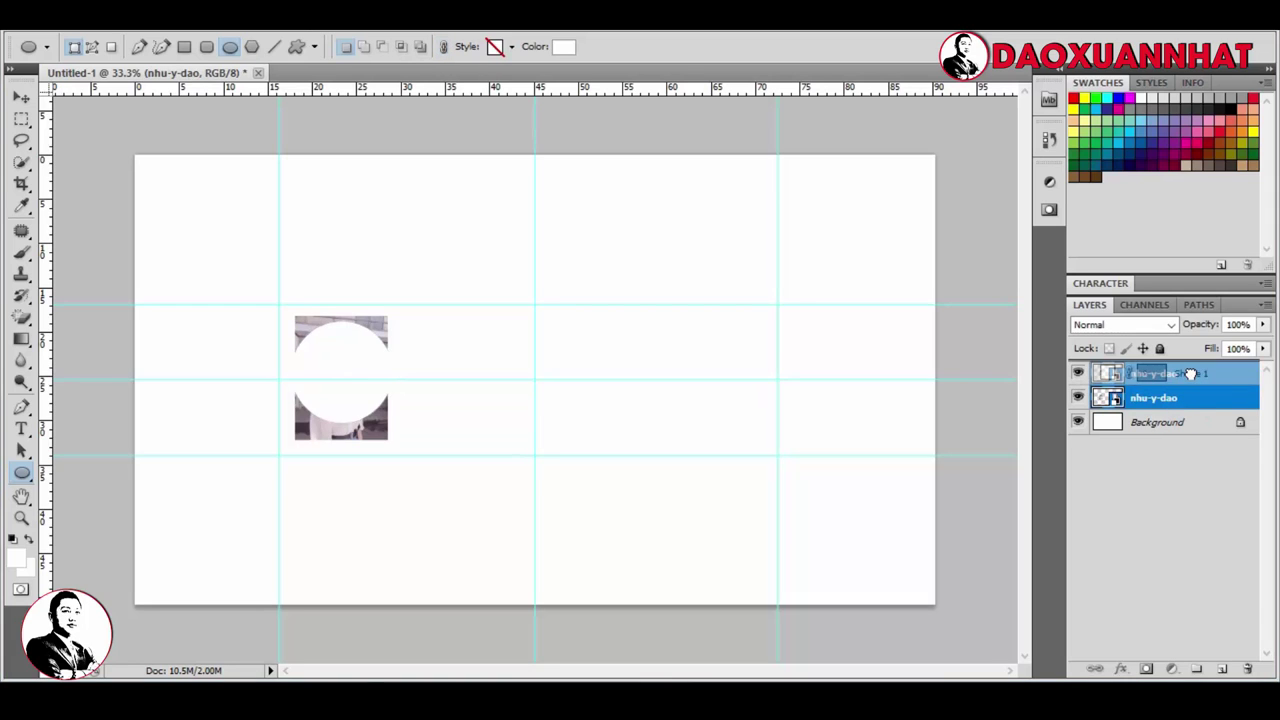
left_click_drag(1190, 400, 1212, 376)
right_click(1211, 373)
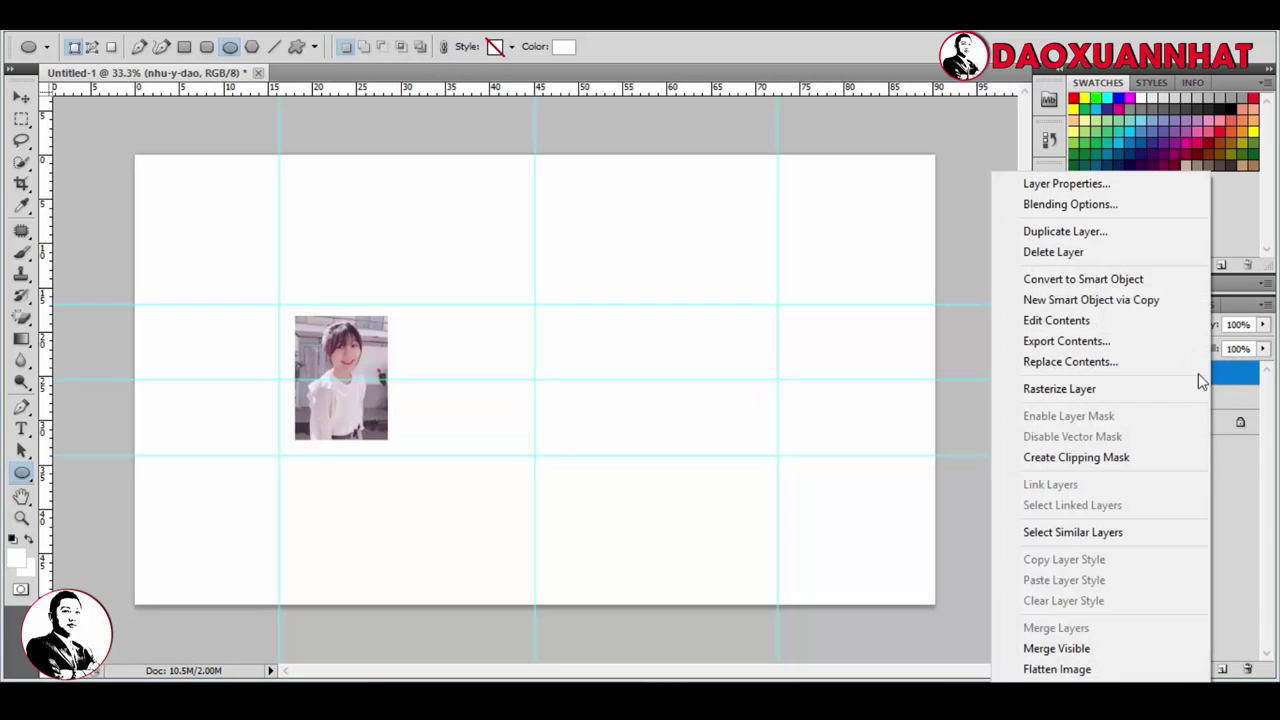
left_click(1131, 463)
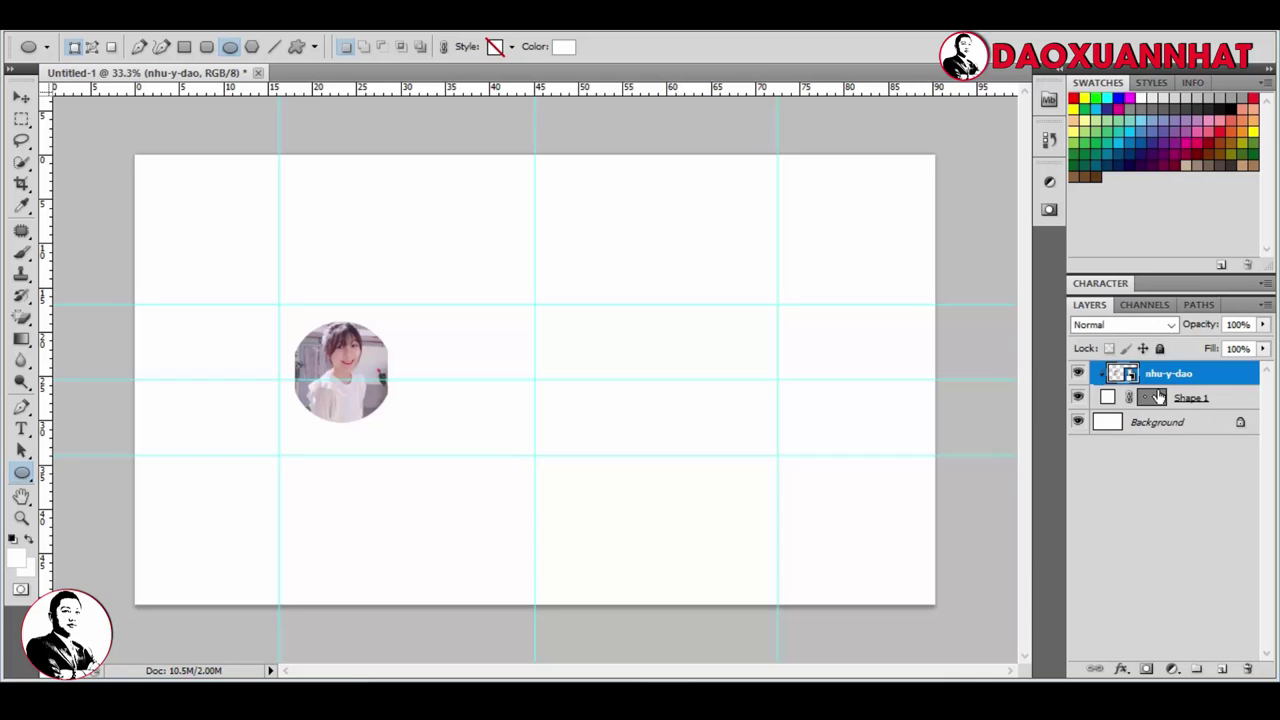
Step: Enlarge the clipped photo to 62.81% and nudge it up and left so the face fills the circle
key("ctrl+t")
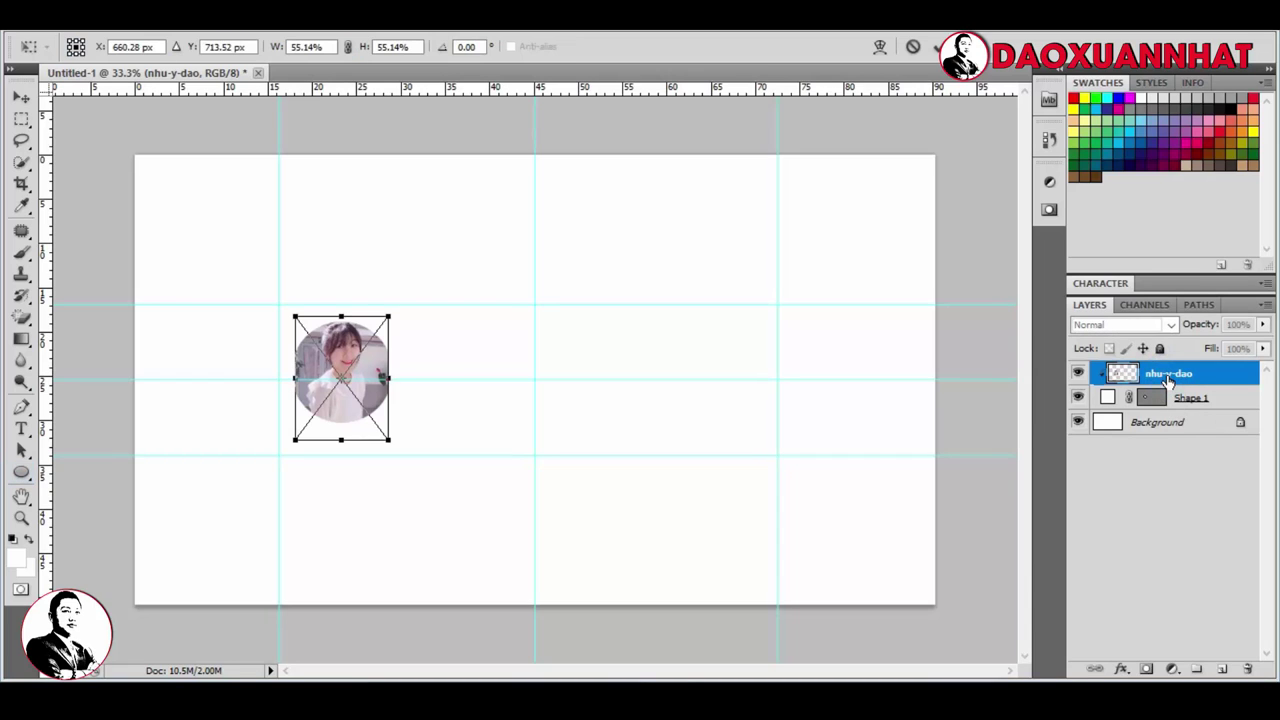
left_click_drag(384, 436, 393, 430)
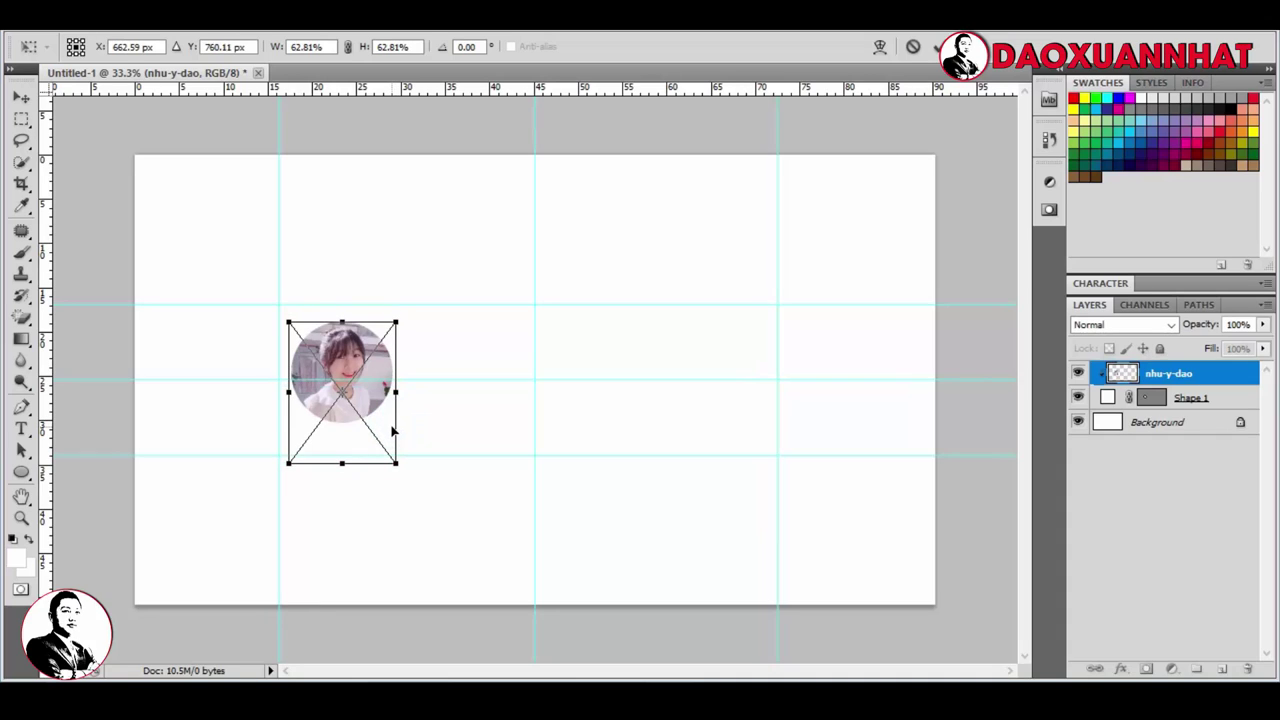
key("Left")
key("Left")
key("Left")
key("Up")
key("Up")
key("Up")
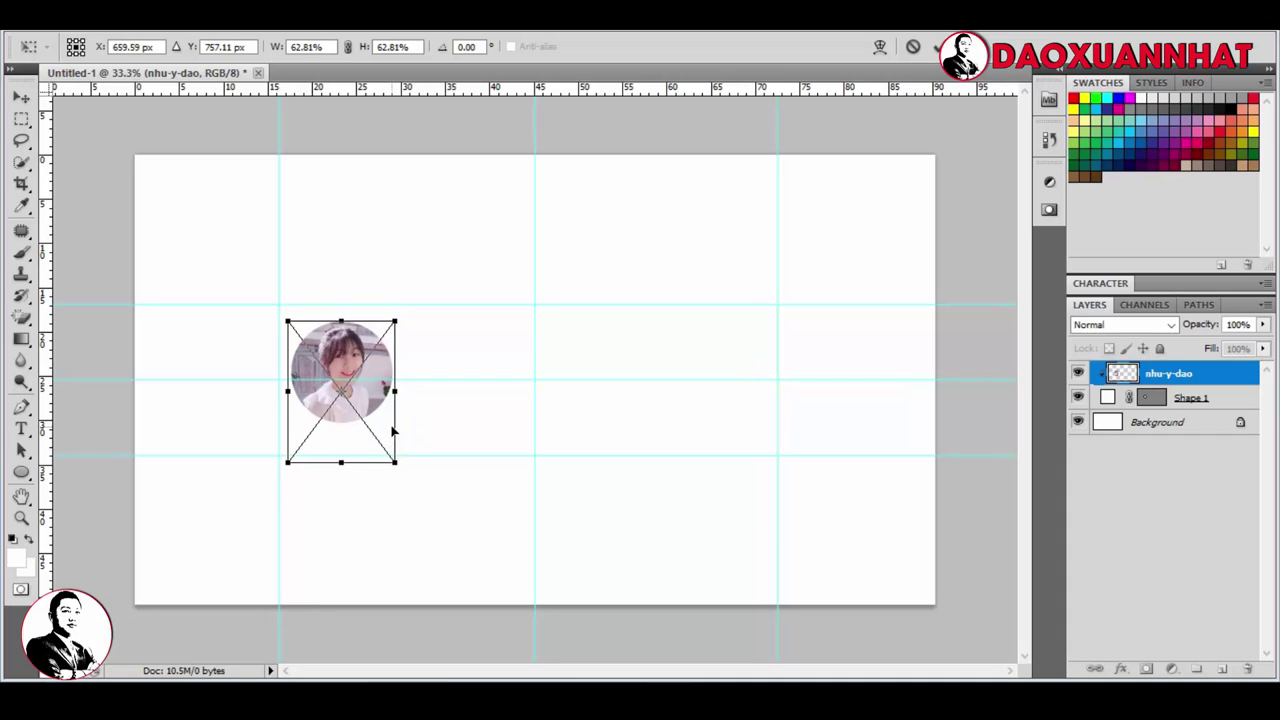
key("Up")
key("Up")
key("Up")
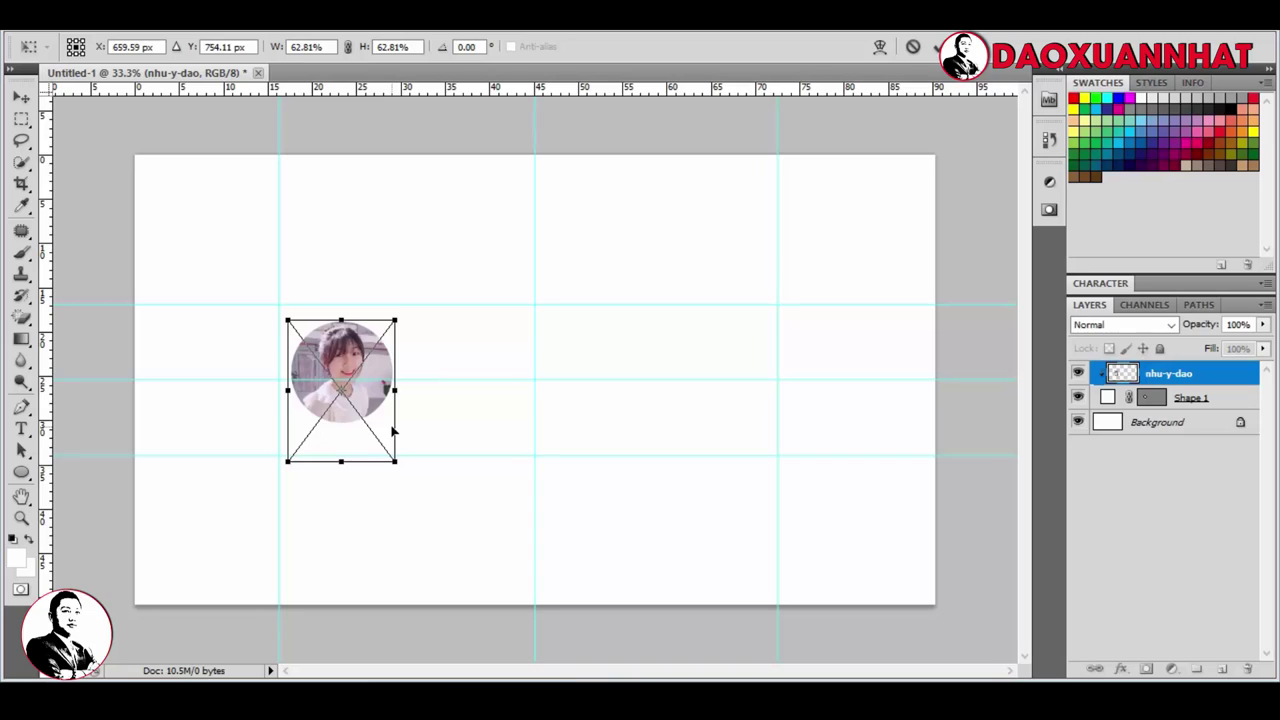
key("Up")
key("Up")
key("Up")
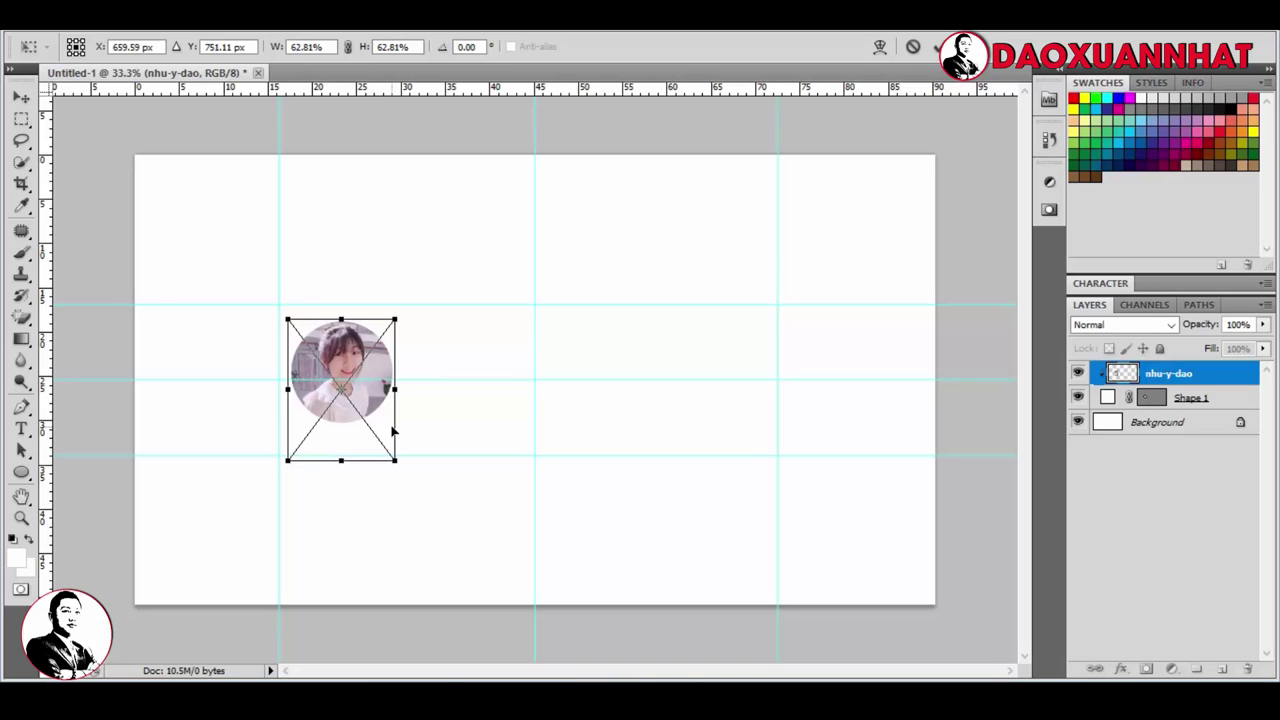
key("Up")
key("Up")
key("Up")
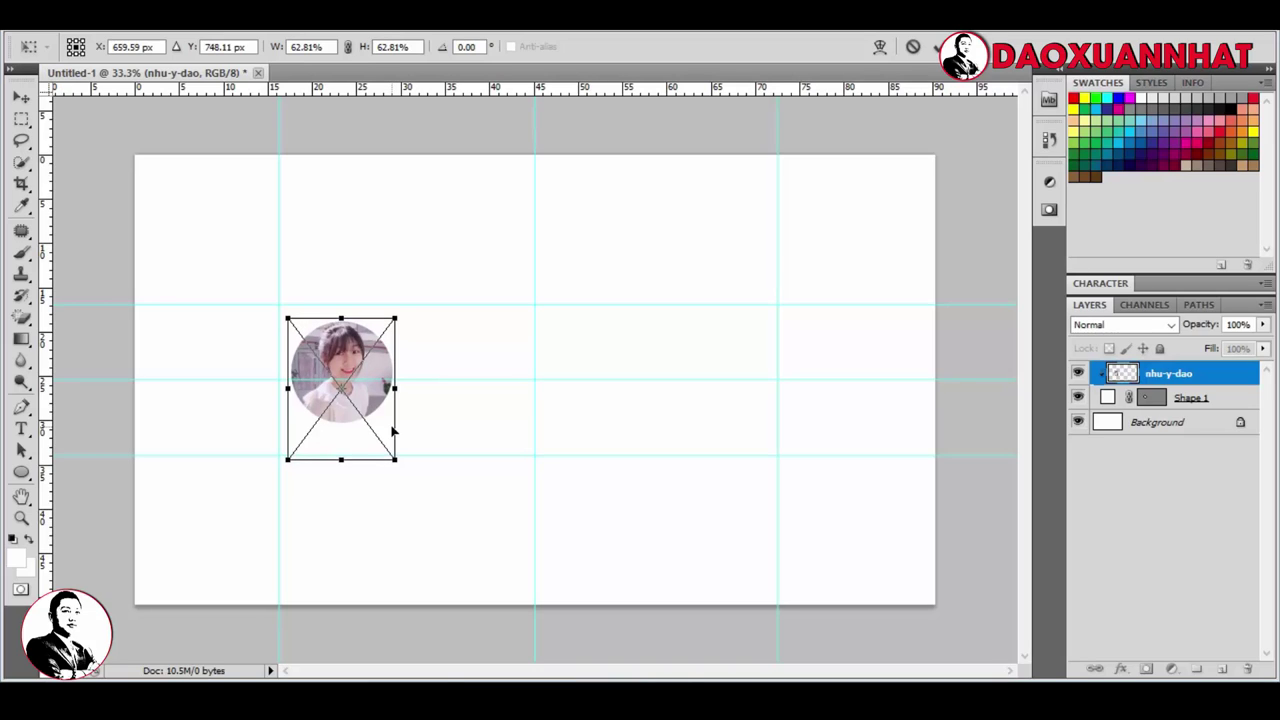
key("Return")
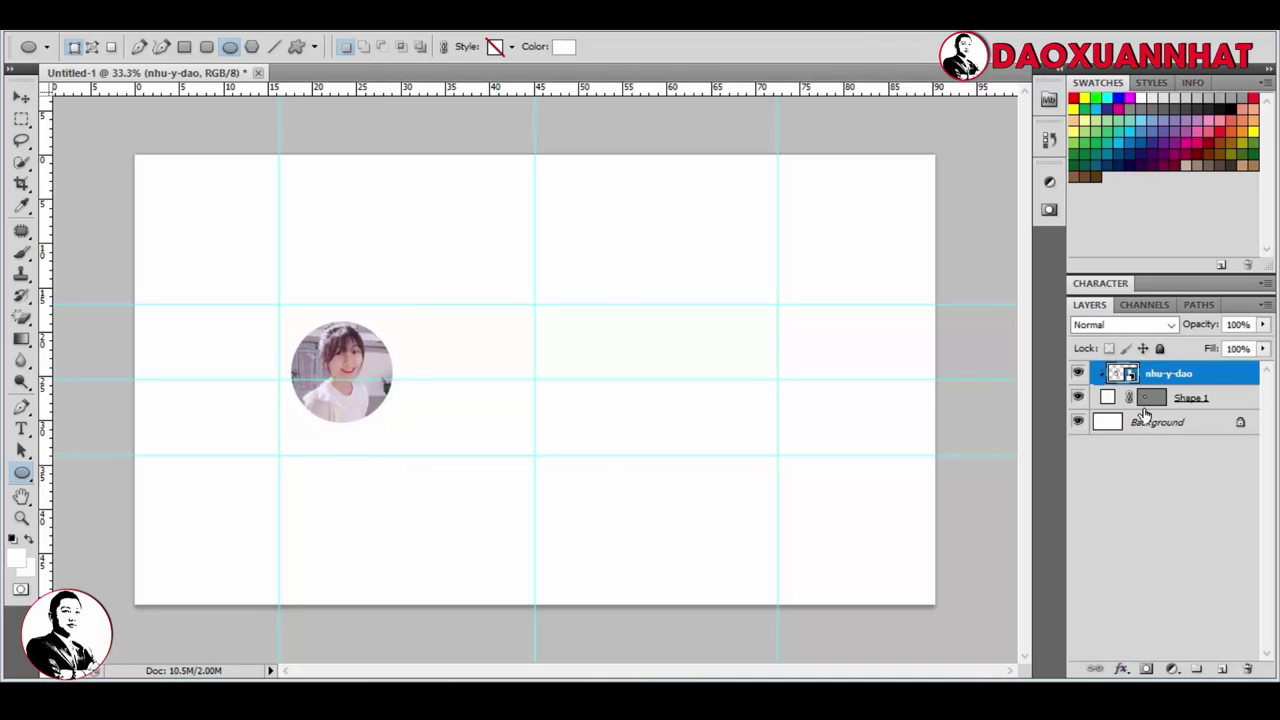
left_click(1190, 399)
Step: Add a thicker dark Stroke outline to the Shape 1 circle
left_click(1122, 669)
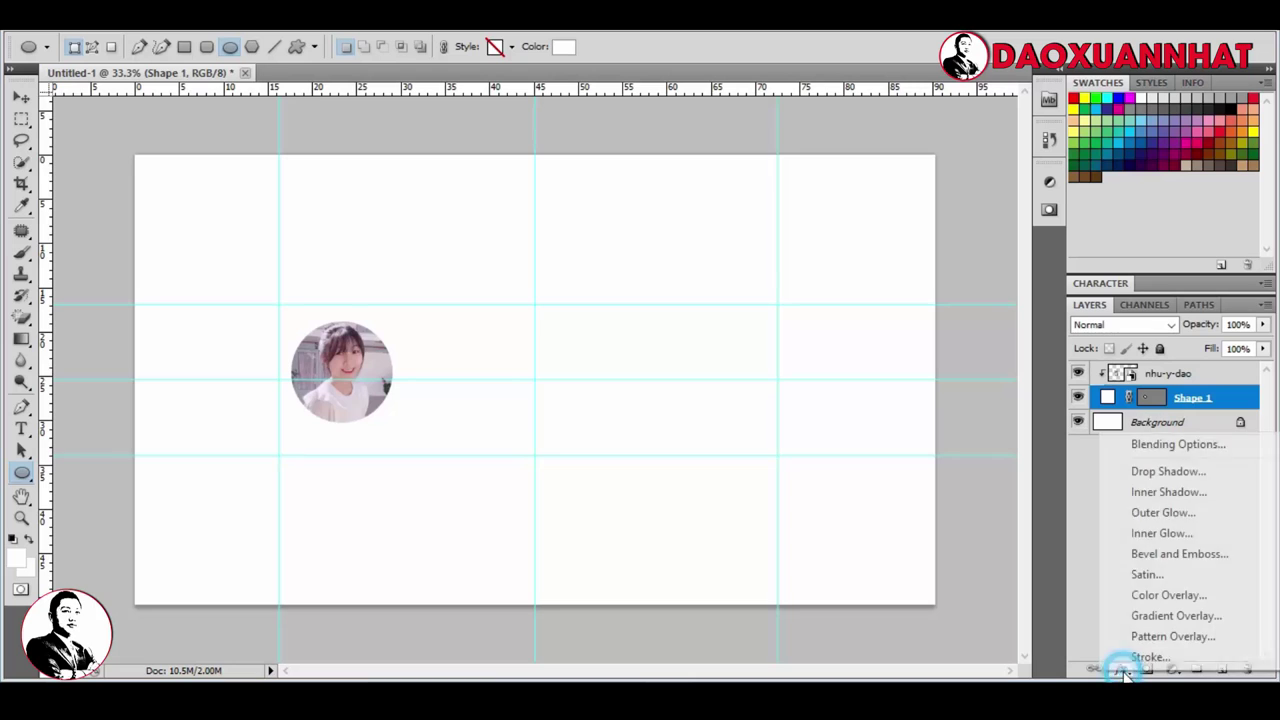
left_click(1140, 655)
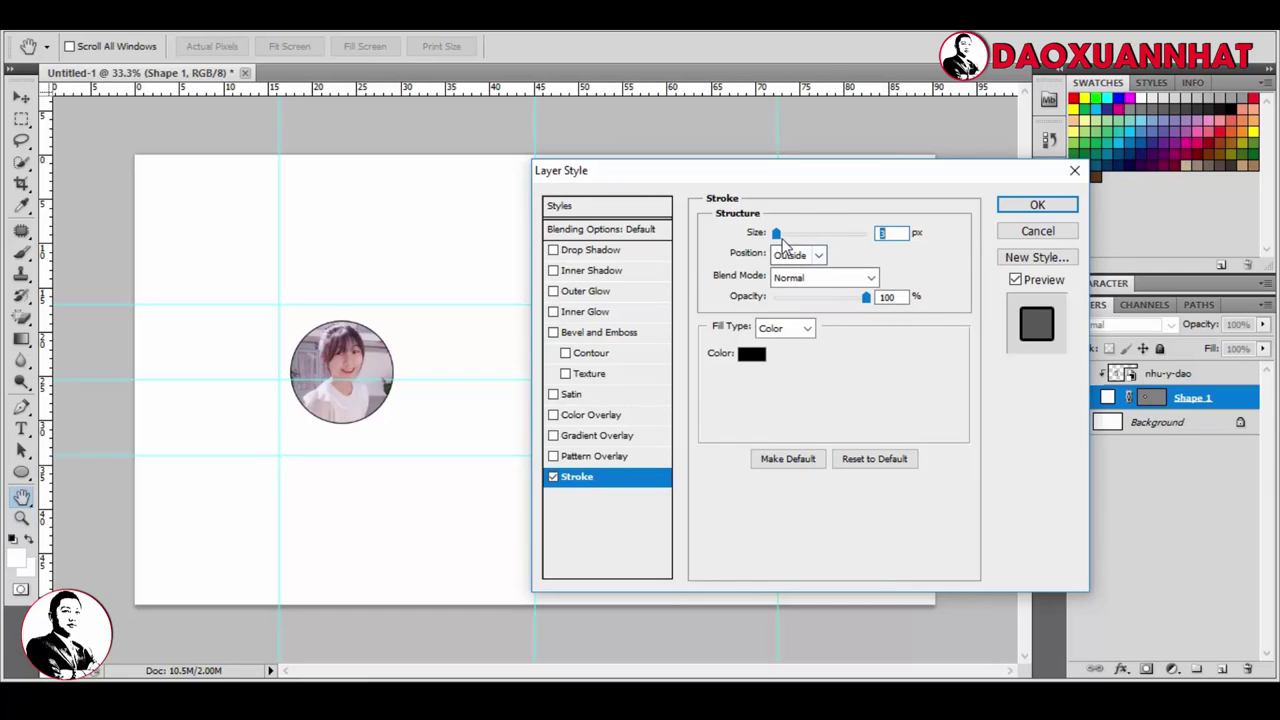
left_click_drag(776, 232, 783, 236)
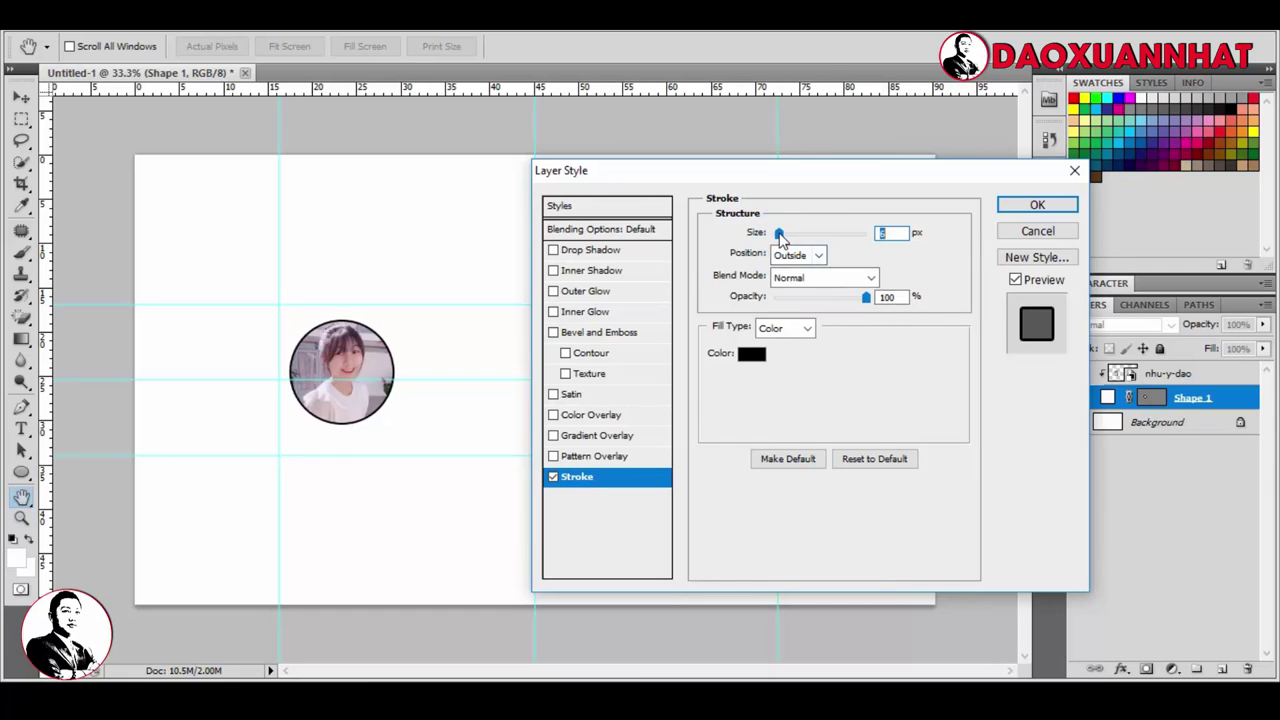
left_click(1036, 204)
Step: Shift the photo and circle layers together slightly right and down onto the middle guide
left_click(1168, 373)
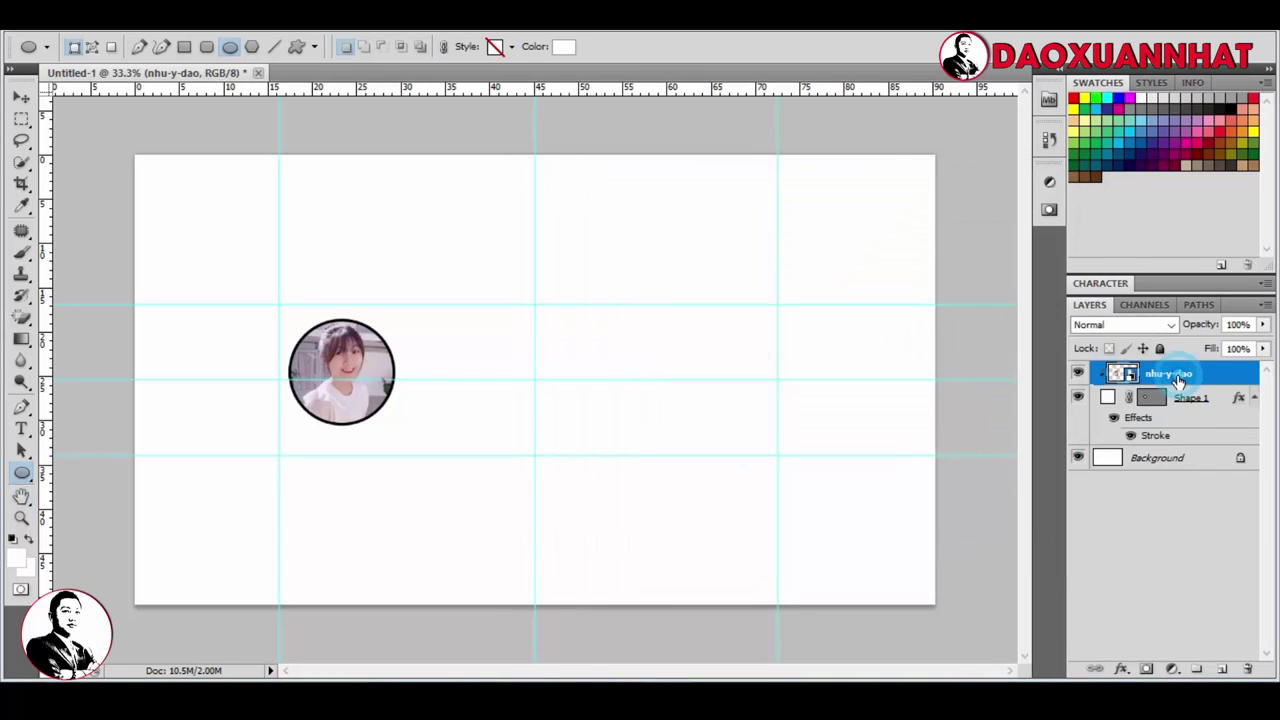
left_click(1188, 398, "shift")
key("ctrl+t")
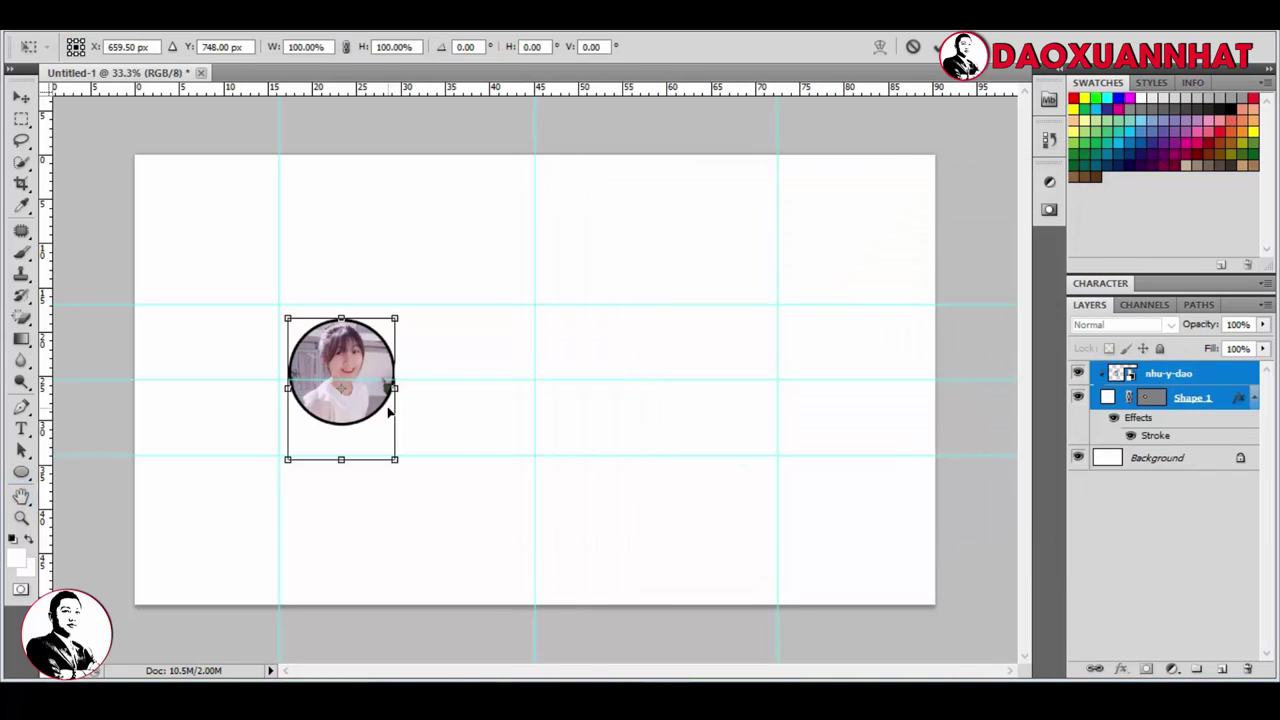
left_click_drag(378, 407, 386, 421)
left_click_drag(386, 420, 394, 420)
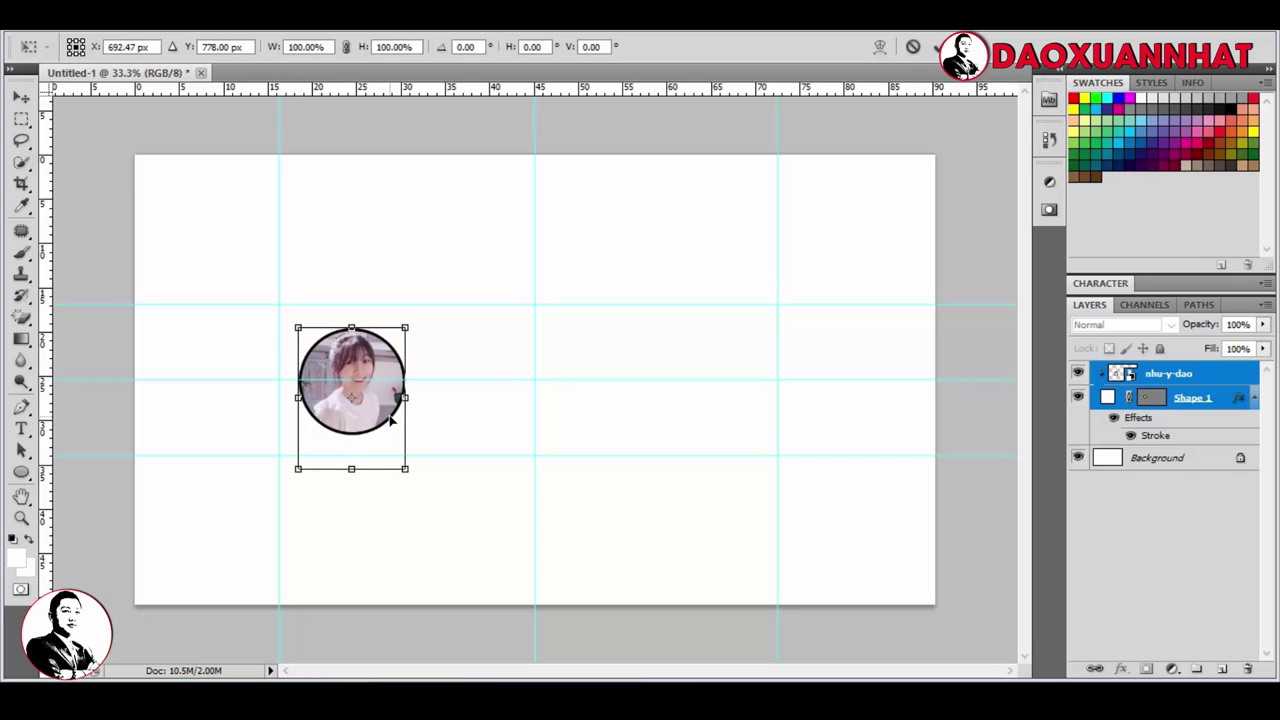
key("Return")
key("u")
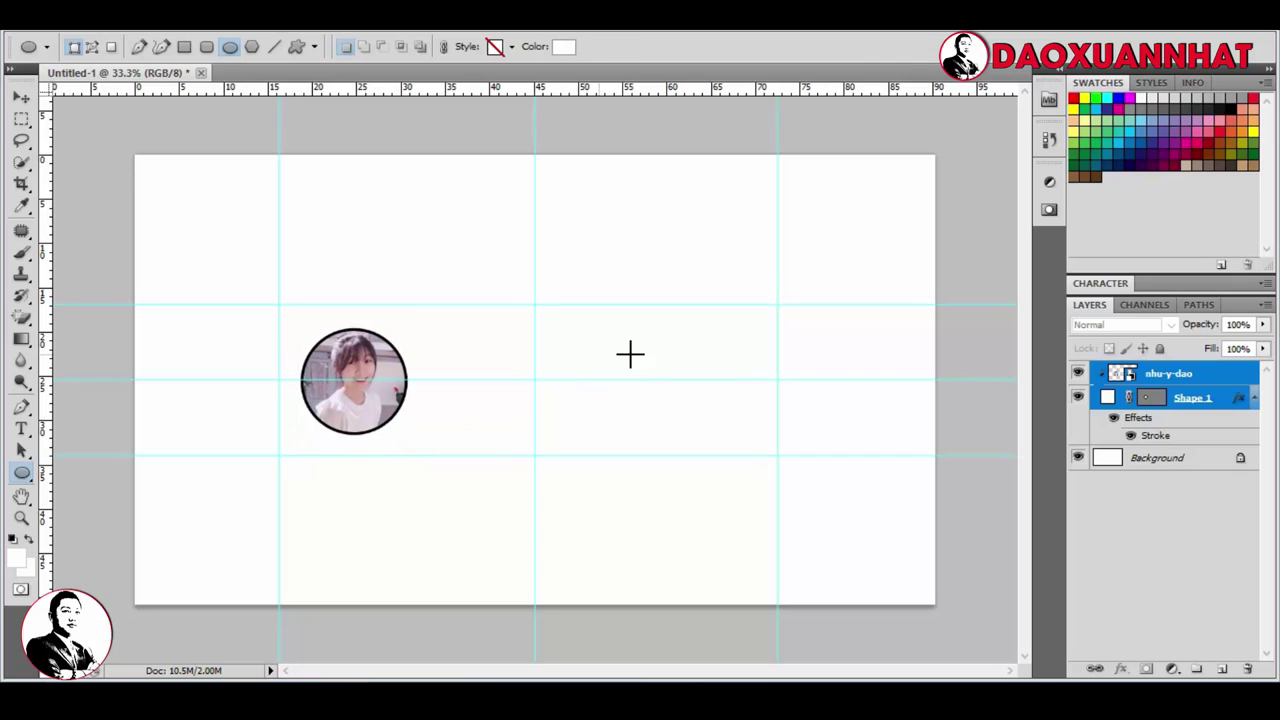
left_click(1176, 462)
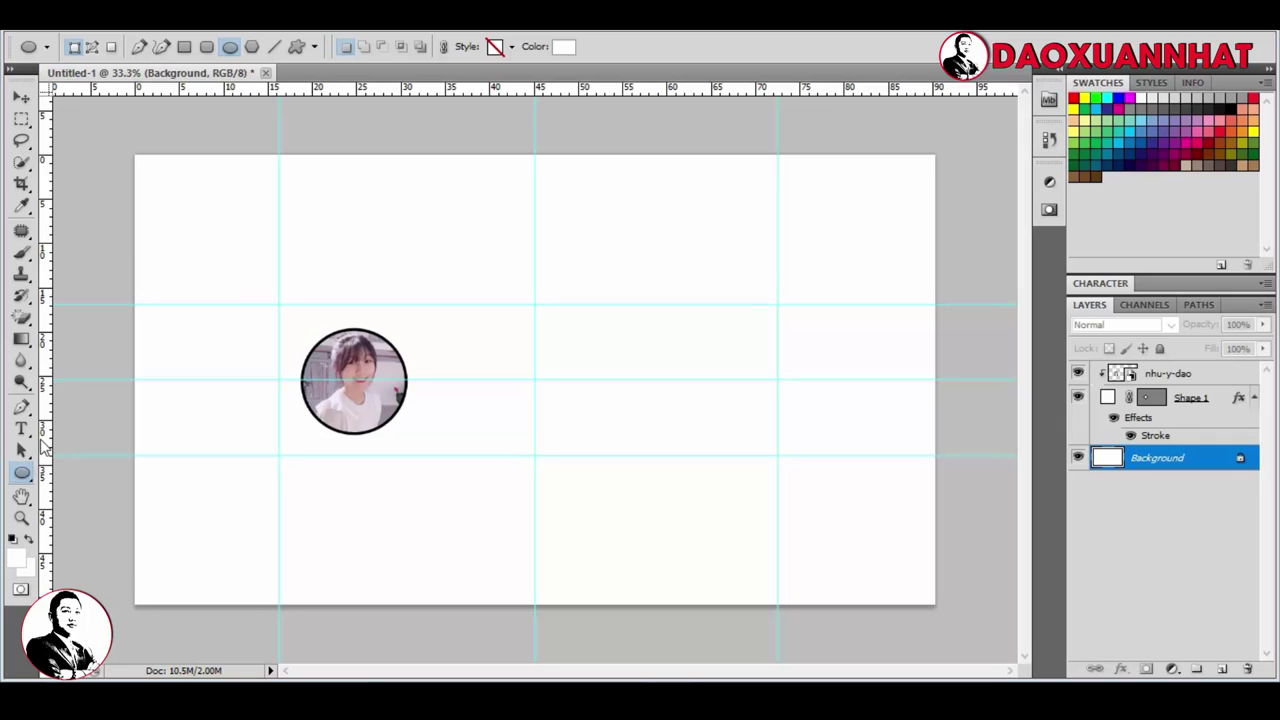
Step: Draw a rectangle band between the horizontal guides and fill it with light magenta
right_click(24, 478)
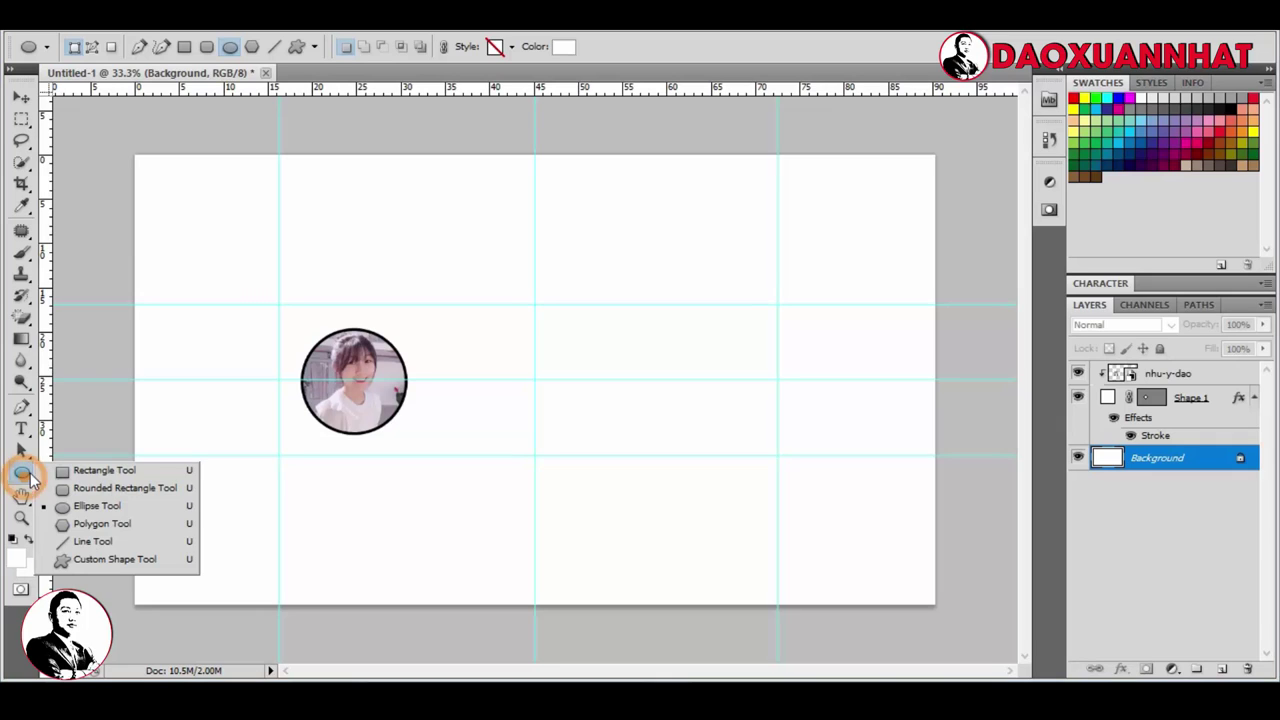
left_click(117, 476)
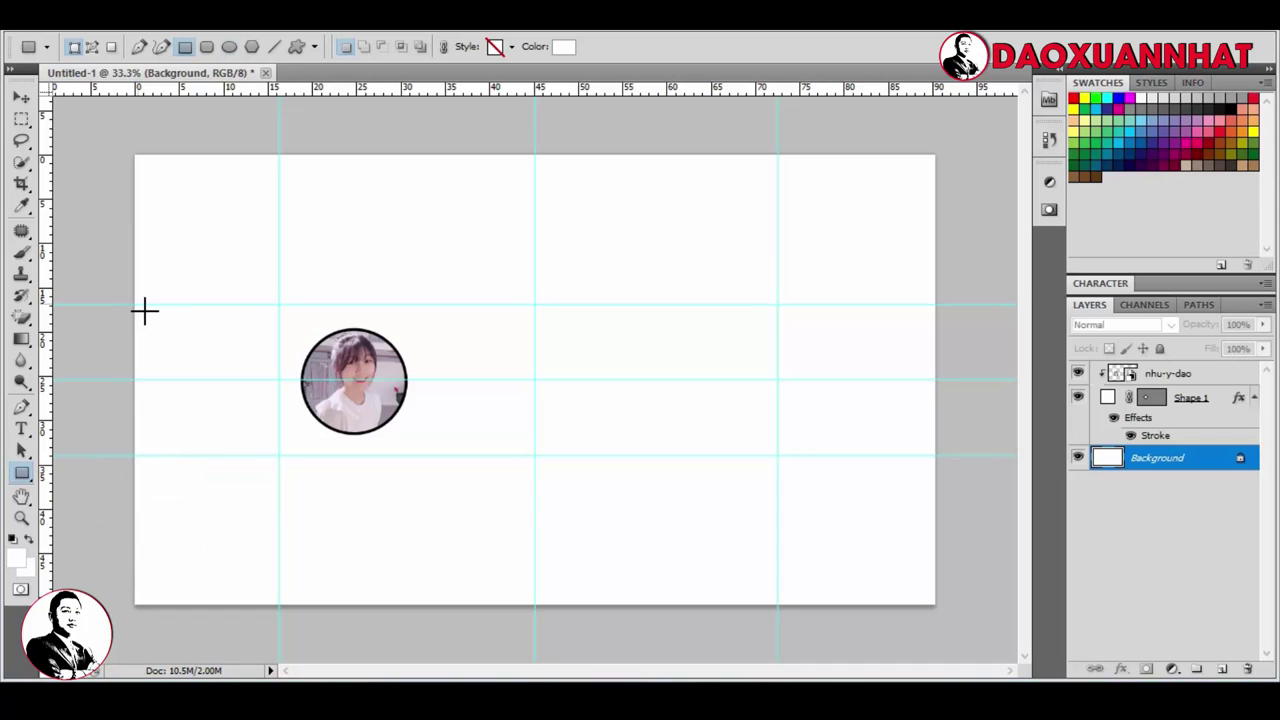
left_click_drag(137, 305, 936, 458)
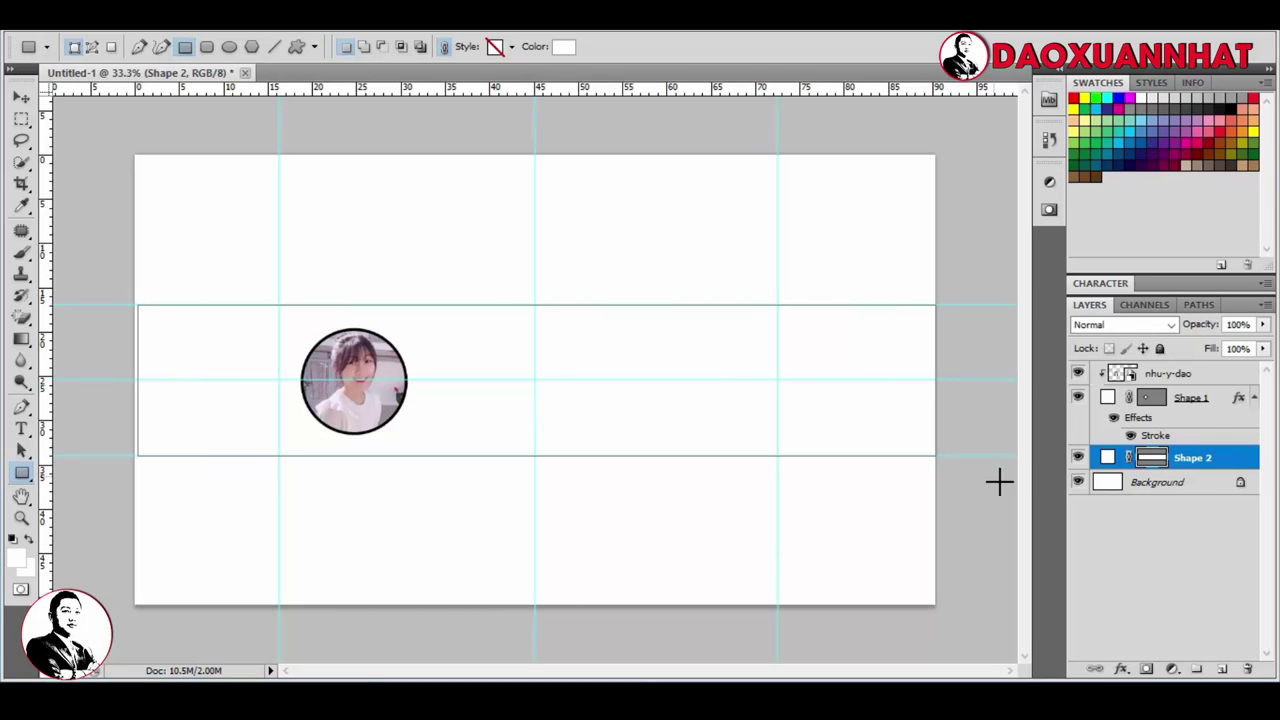
left_click(1213, 130)
left_click(1197, 134)
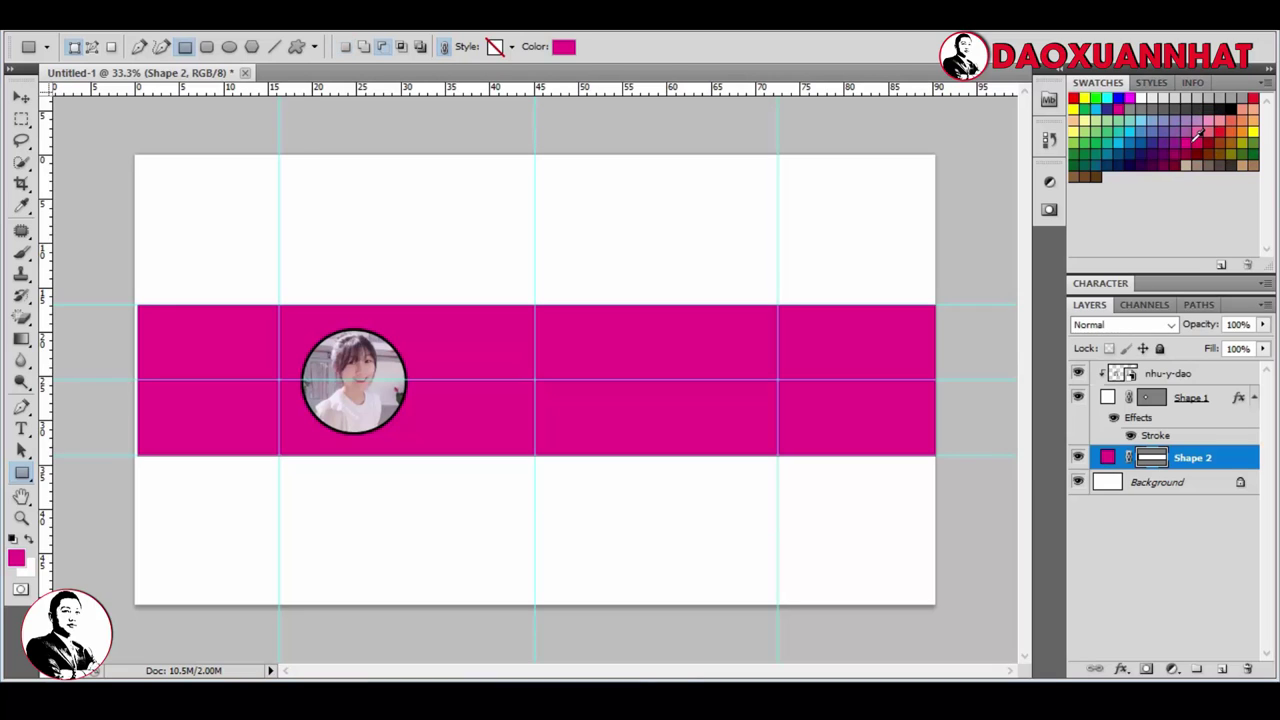
key("alt+Delete")
left_click(1202, 124)
key("alt+Delete")
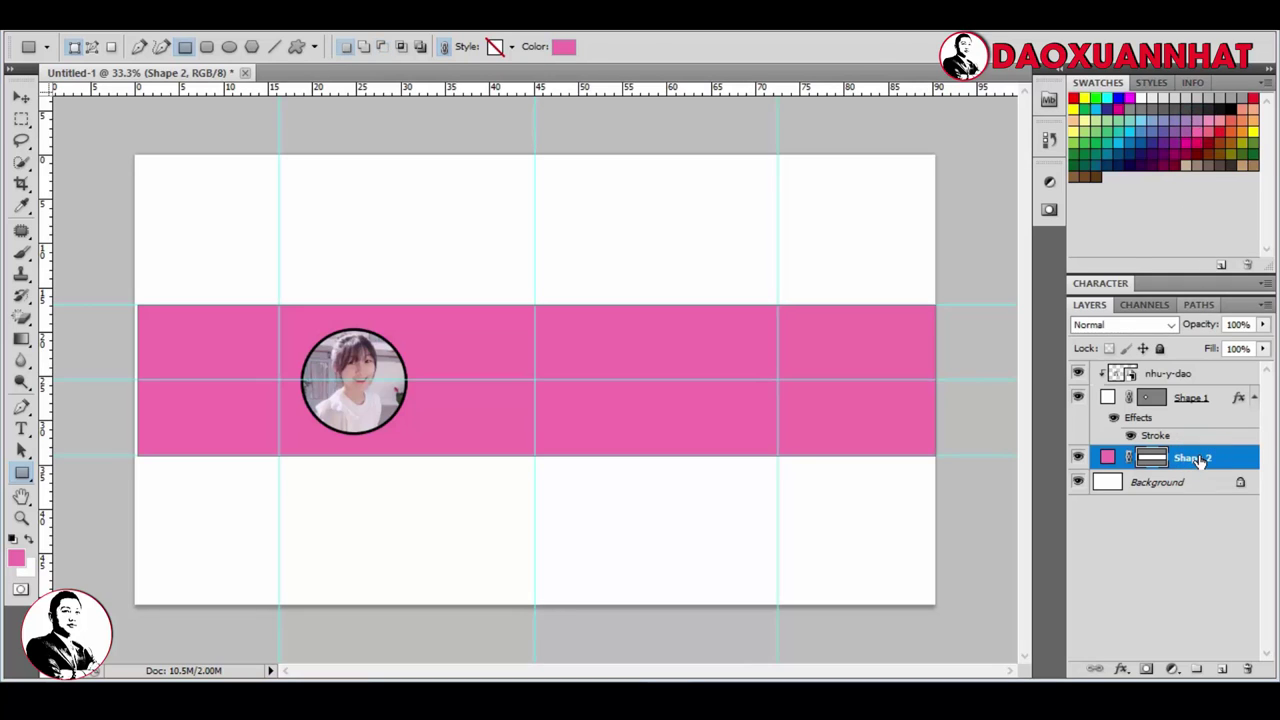
Step: Stretch the pink band's left edge out to the full canvas width
key("ctrl+t")
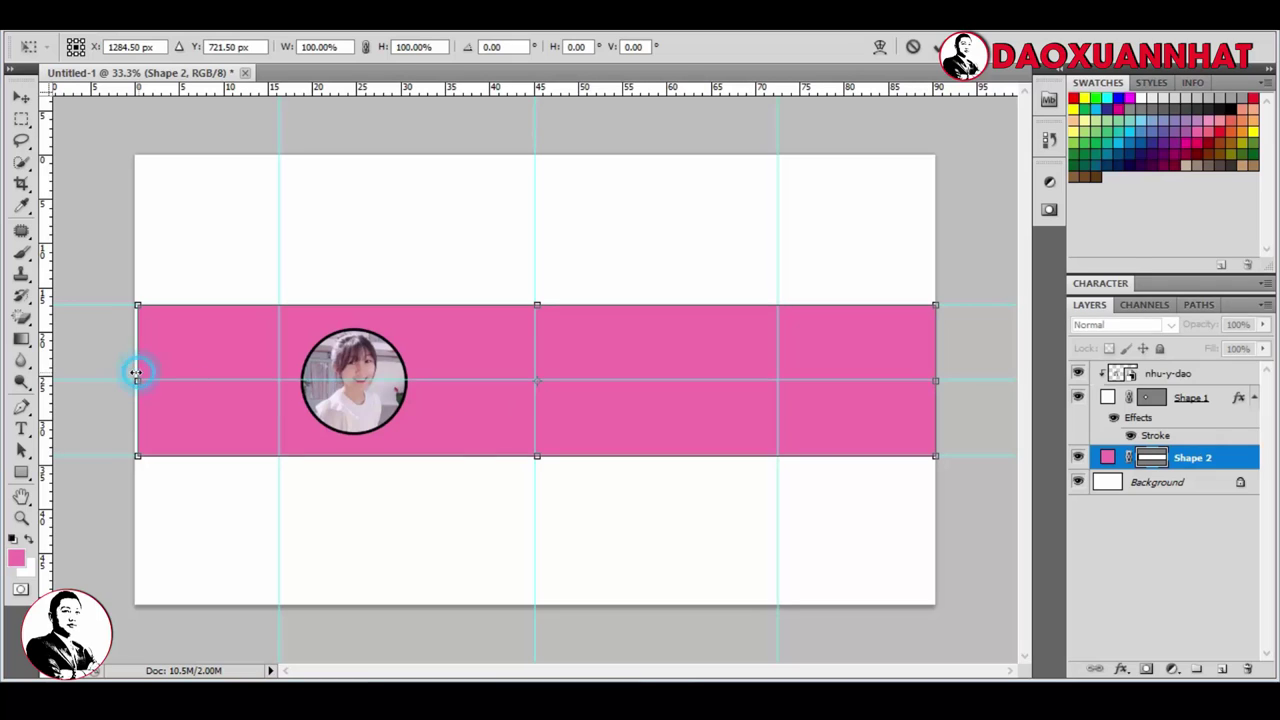
left_click_drag(139, 373, 135, 373)
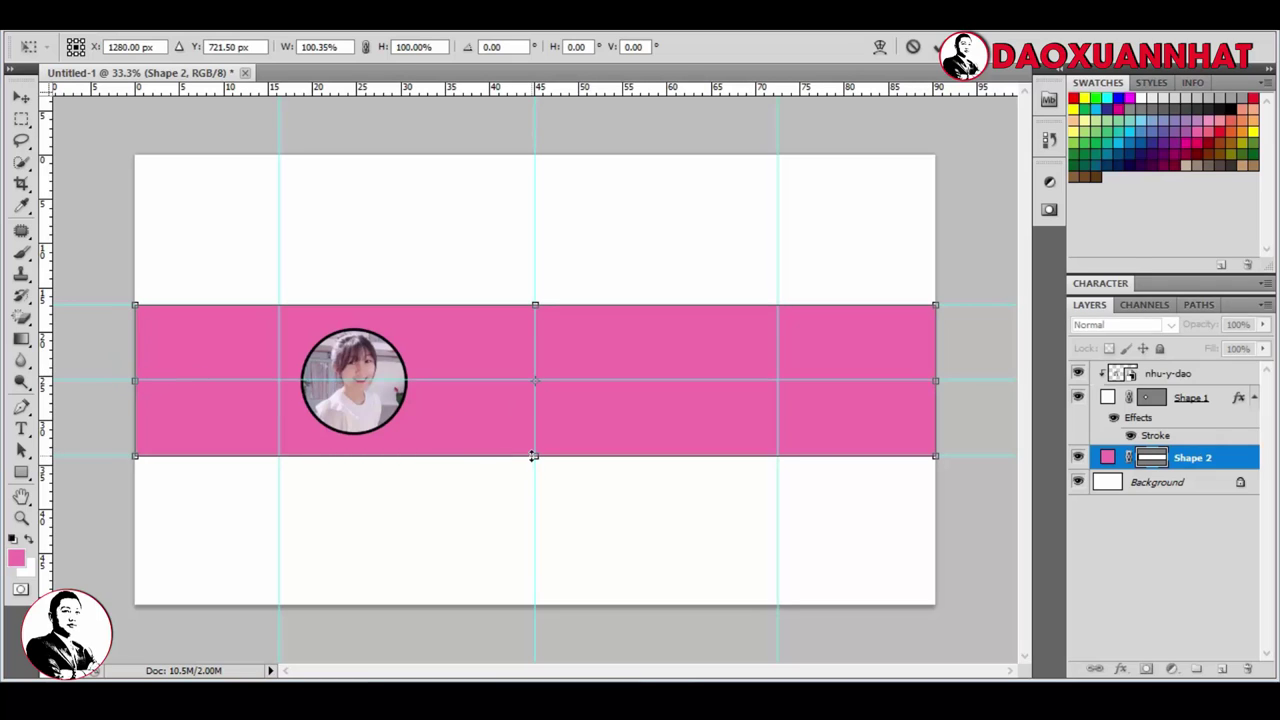
key("Return")
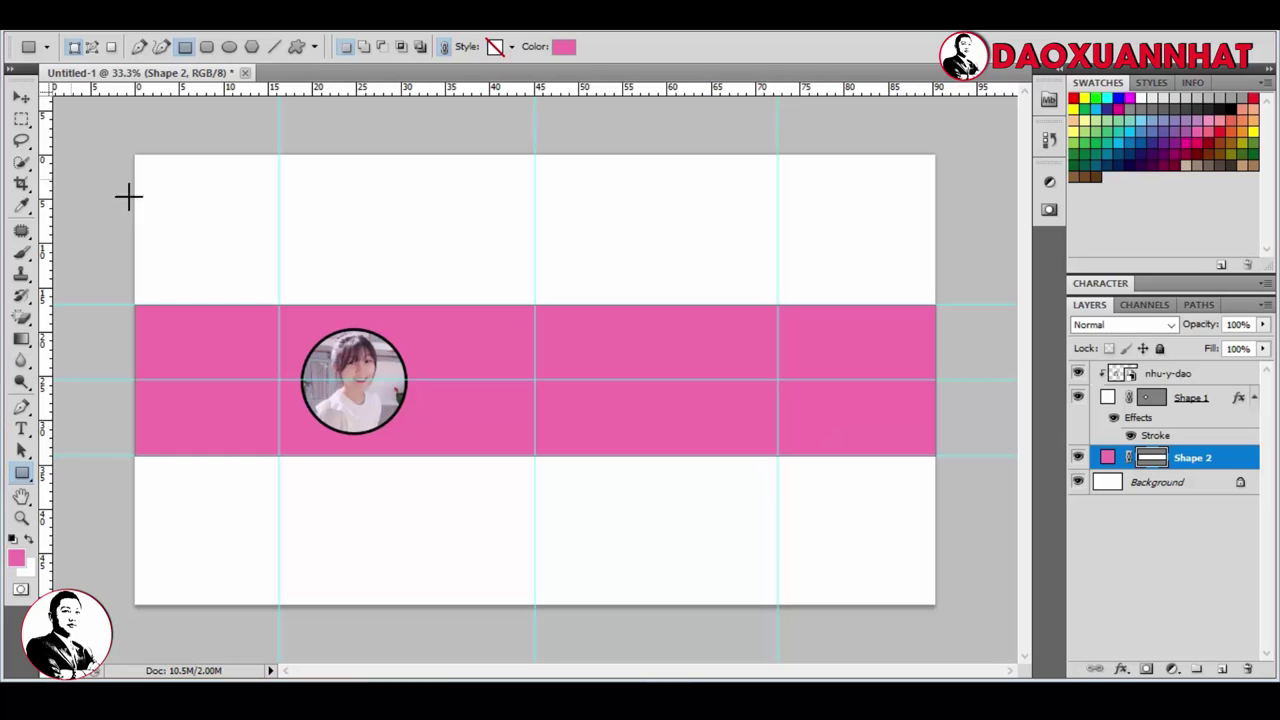
left_click(45, 30)
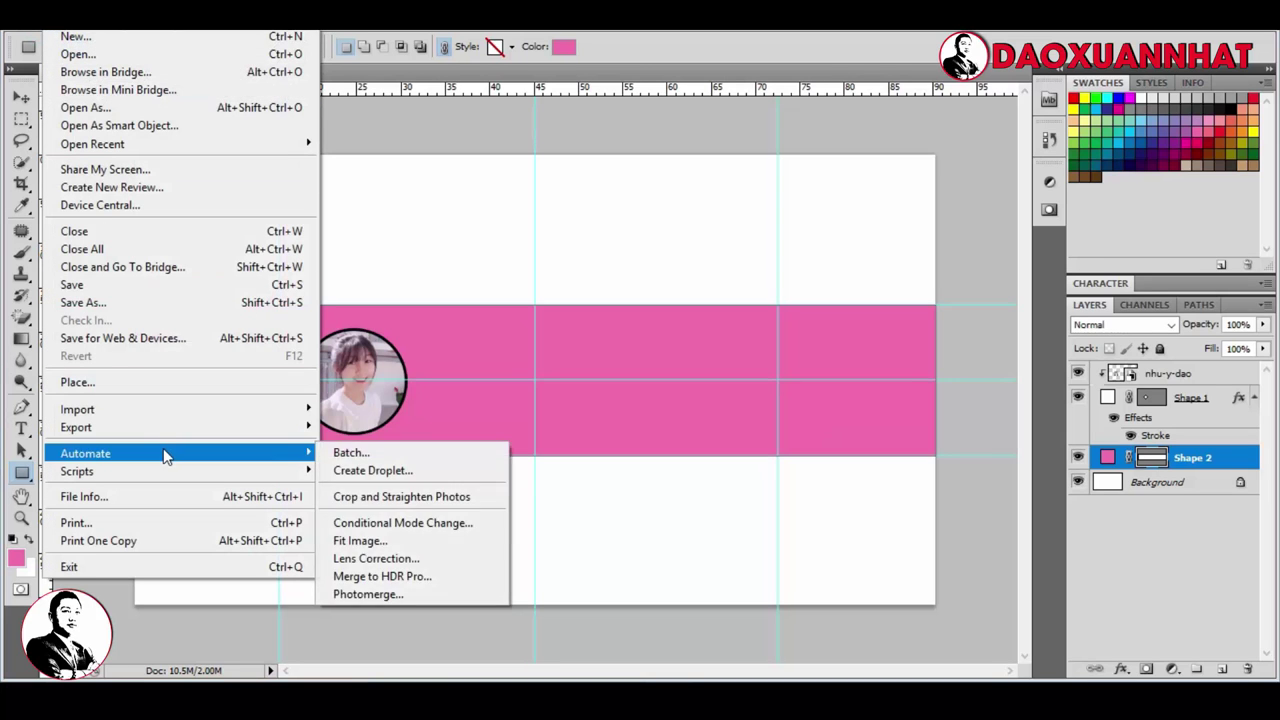
left_click(165, 383)
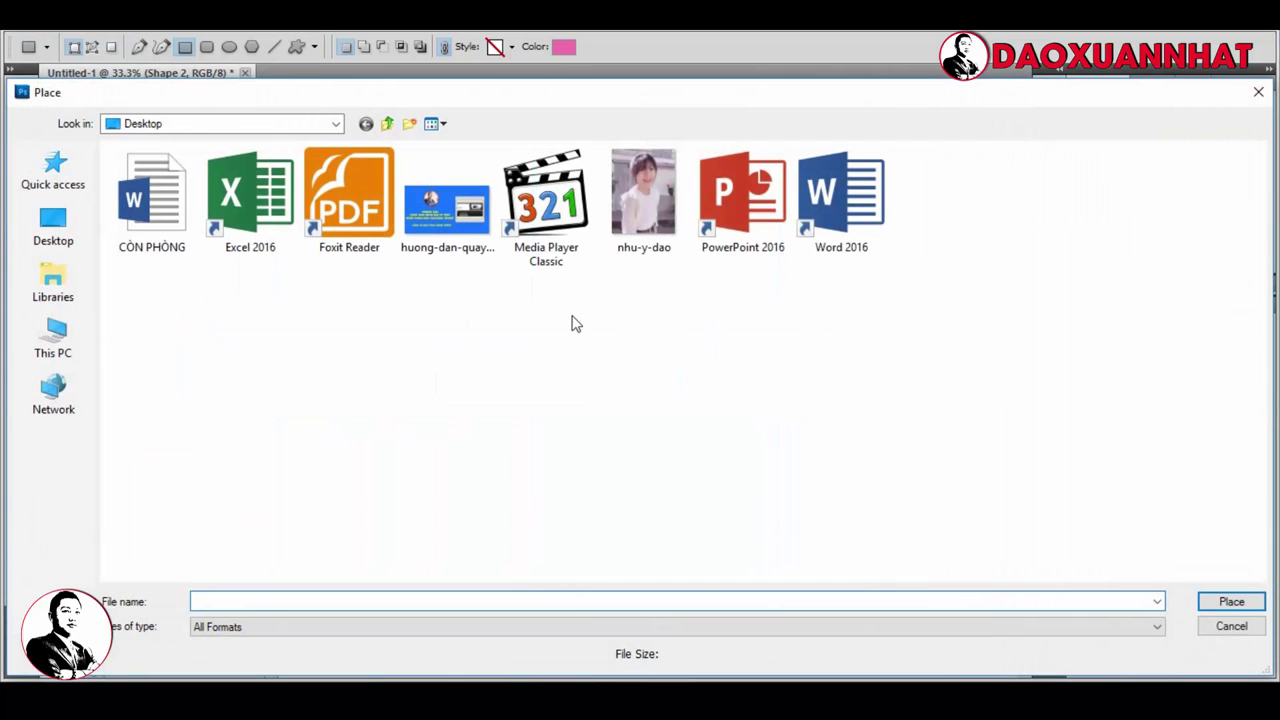
left_click(53, 340)
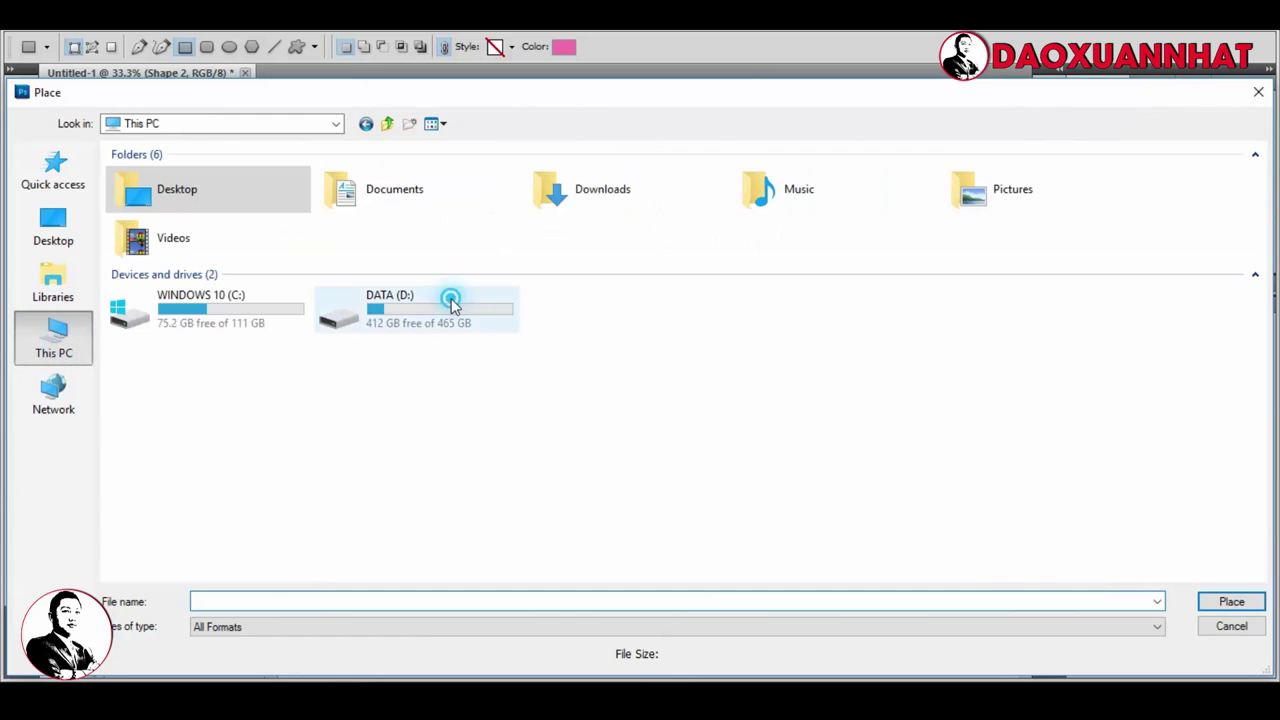
double_click(452, 303)
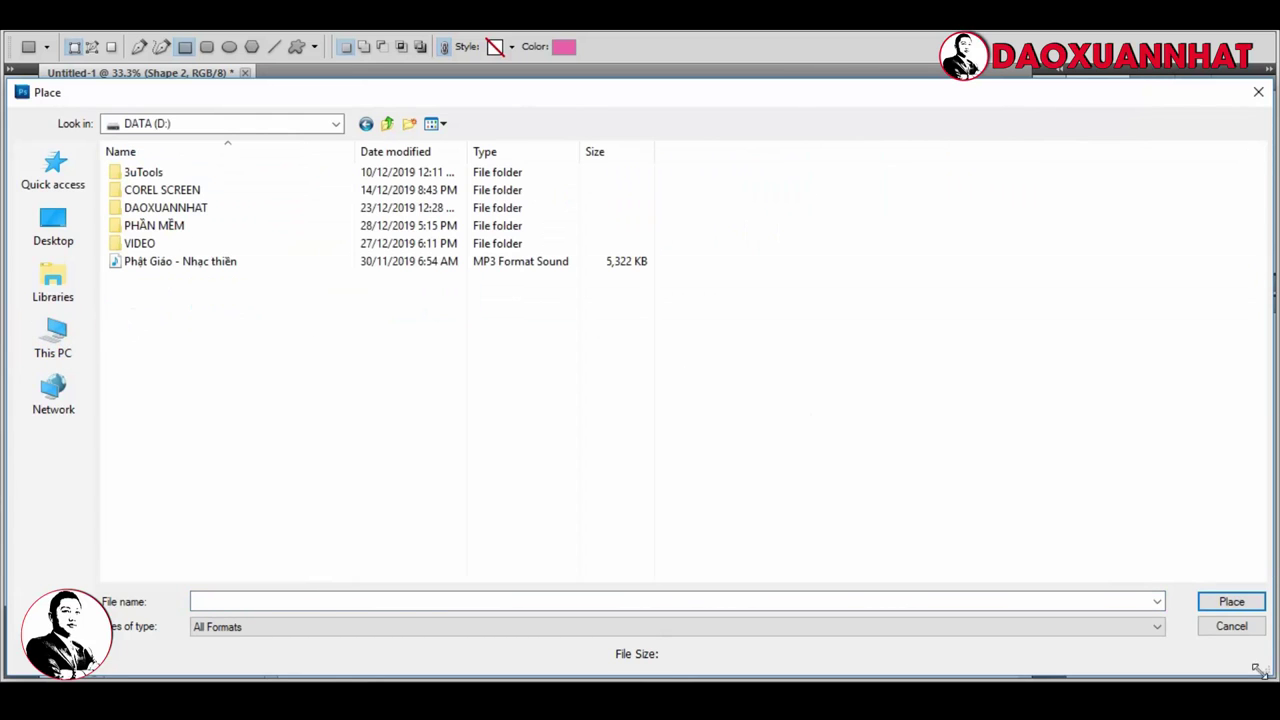
left_click(1232, 626)
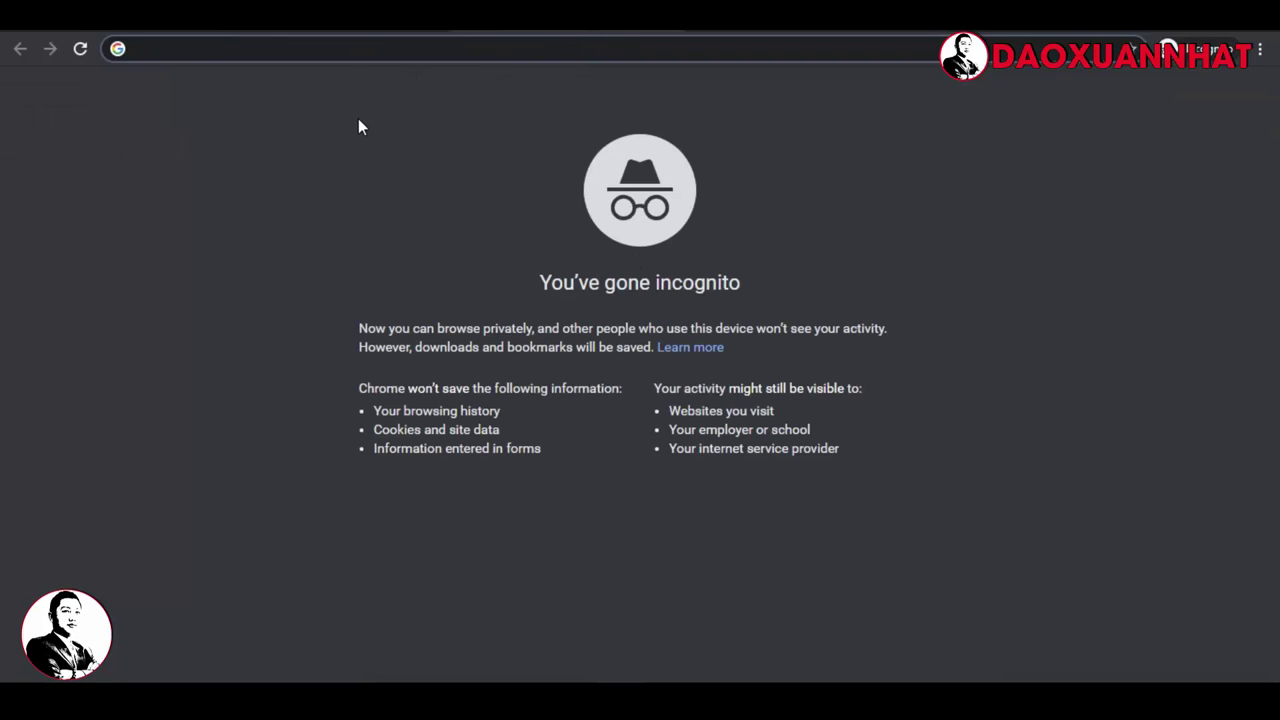
Step: Search Google Images for 'logo youtube' and preview the YouTube wordmark result
type("logo ")
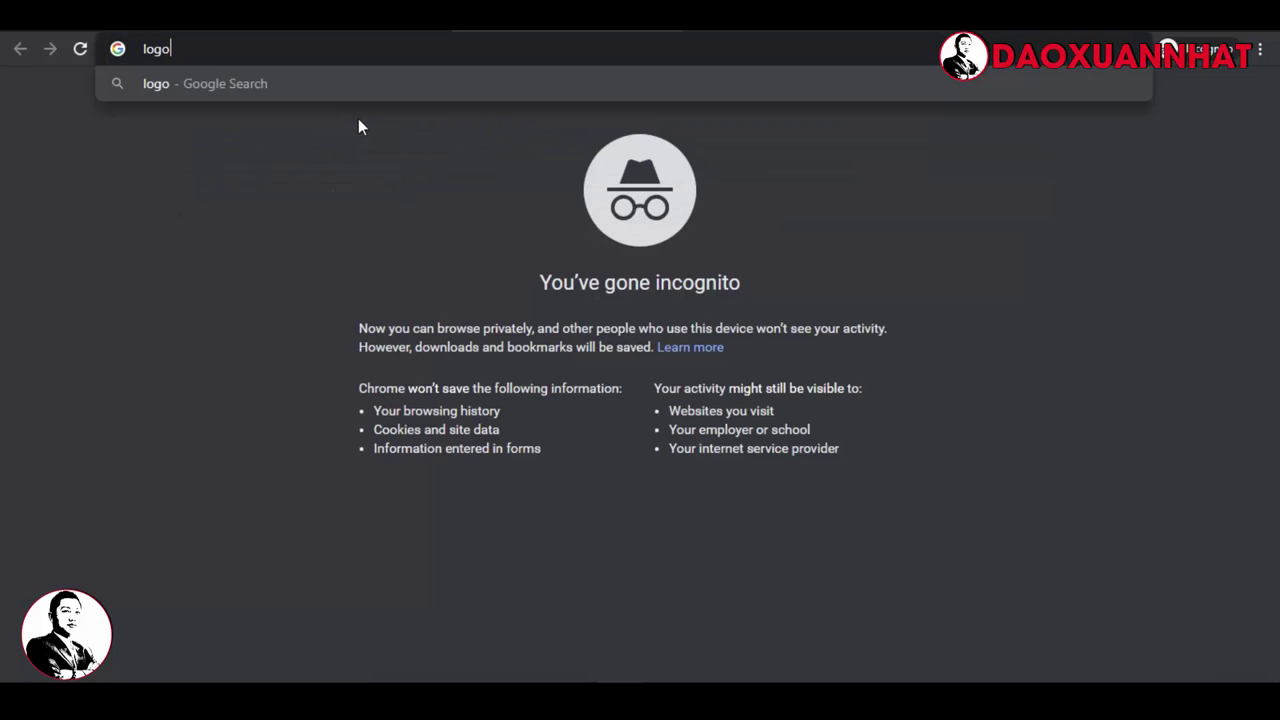
type("you")
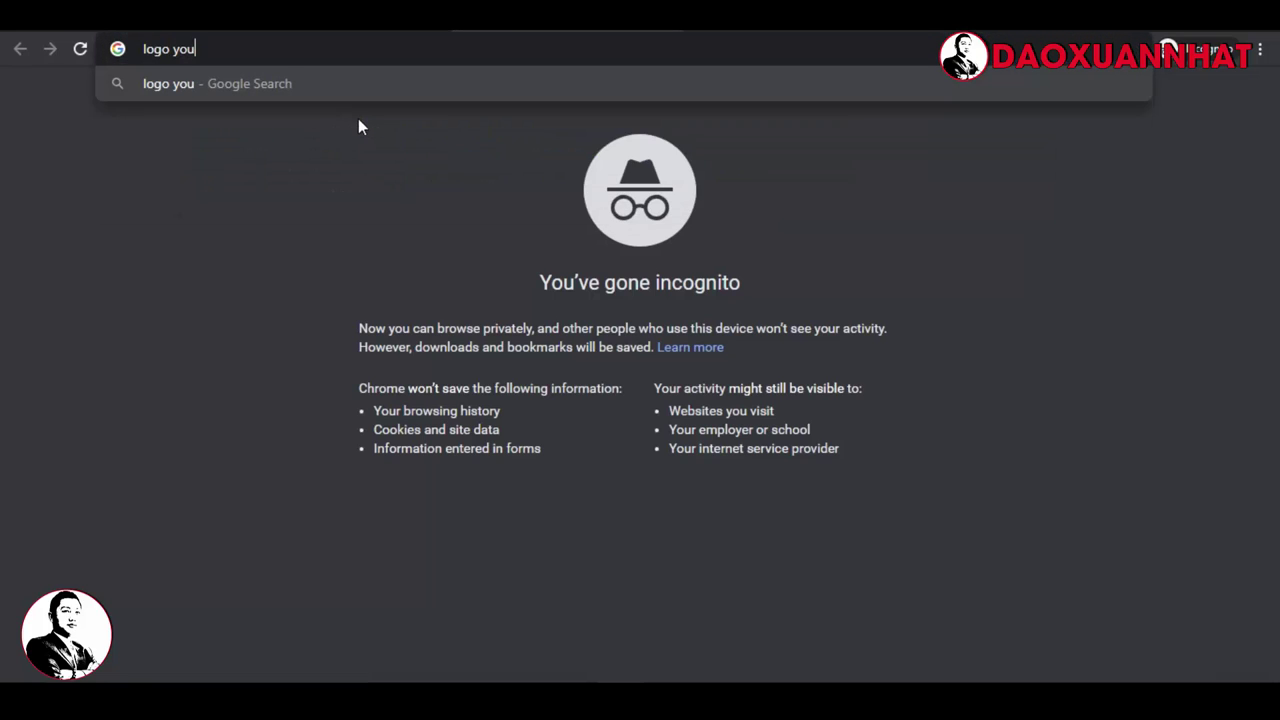
type("tube")
key("Return")
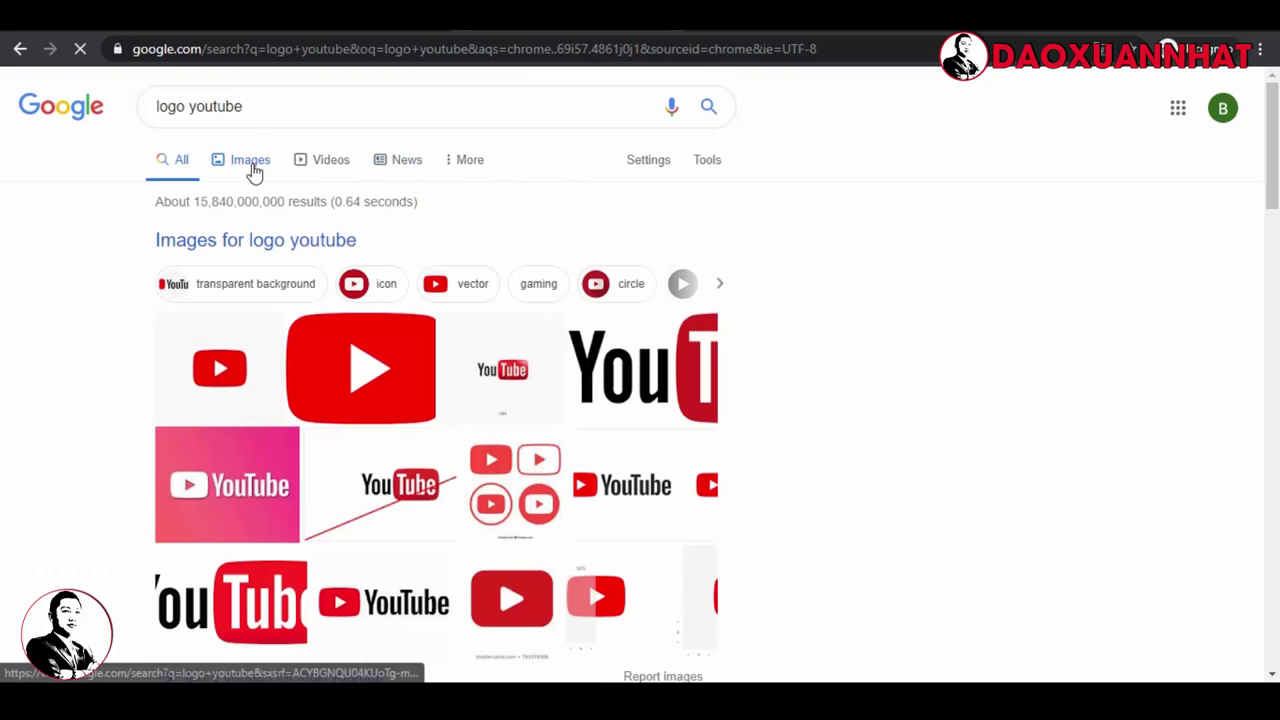
left_click(254, 172)
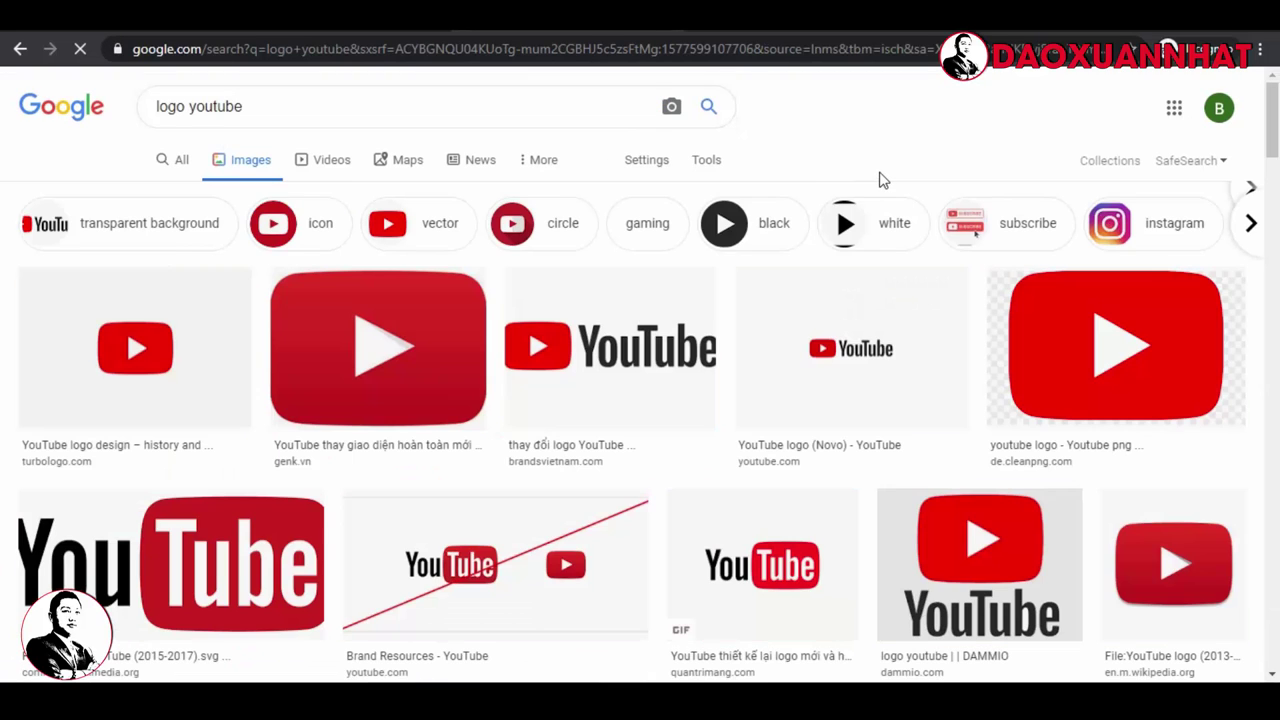
left_click(570, 368)
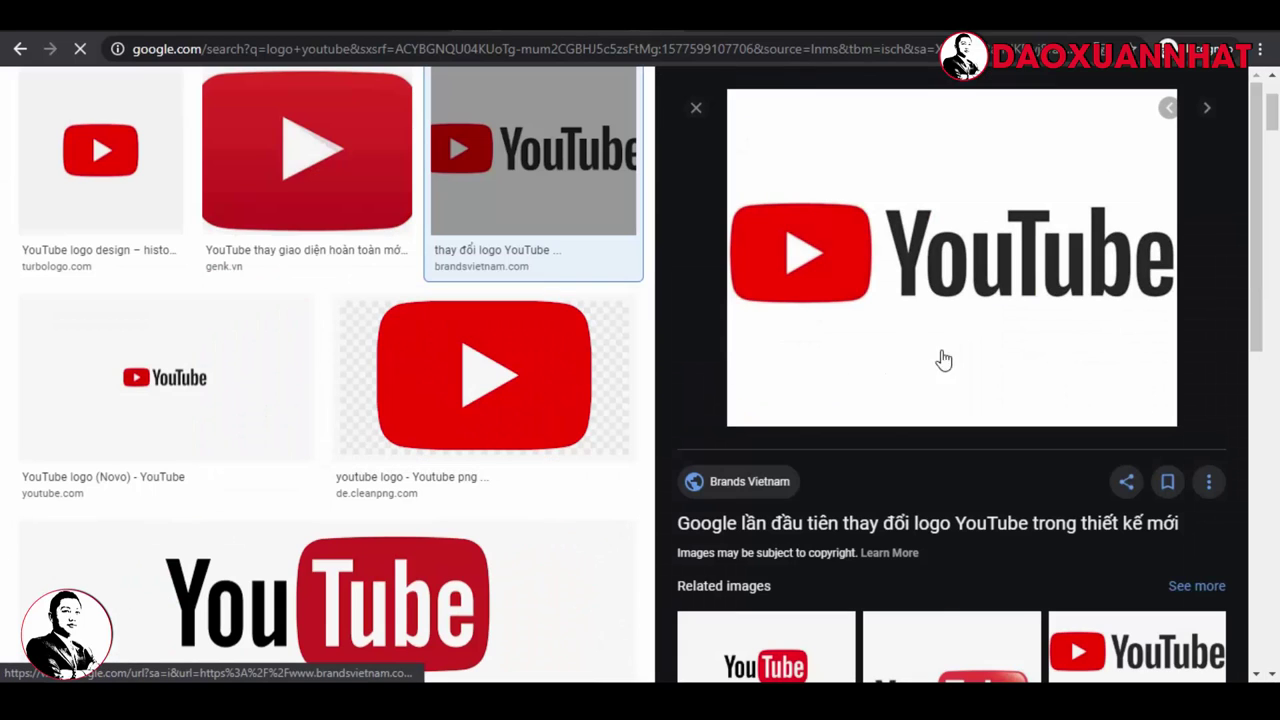
left_click(1272, 97)
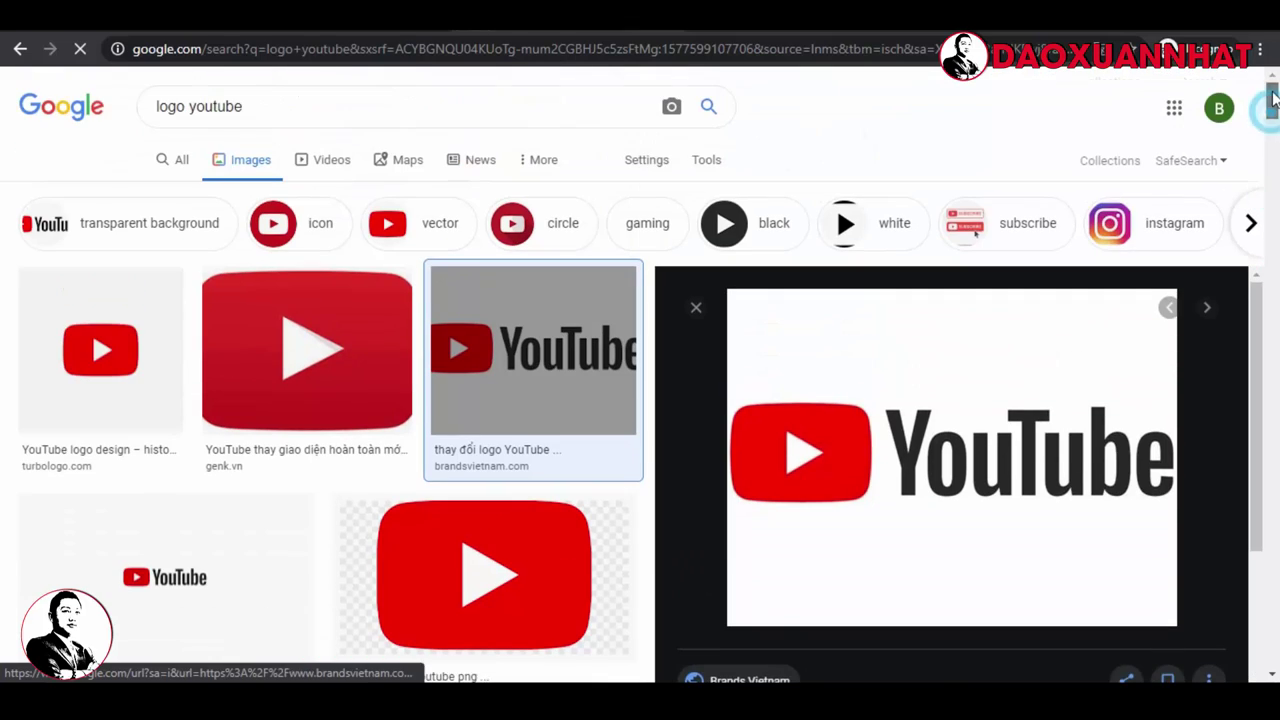
left_click(260, 107)
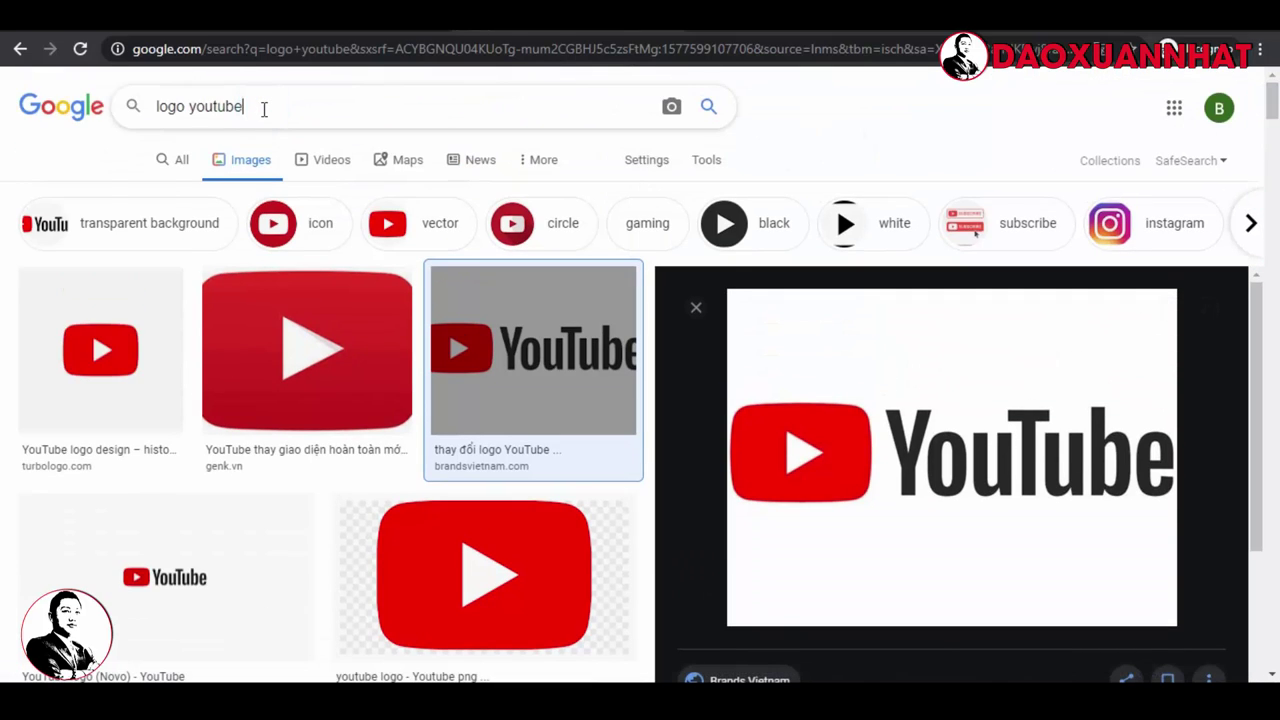
Step: Refine the search to 'logo youtube png' and compare previews, settling on the large MCPS image
type("png")
key("Return")
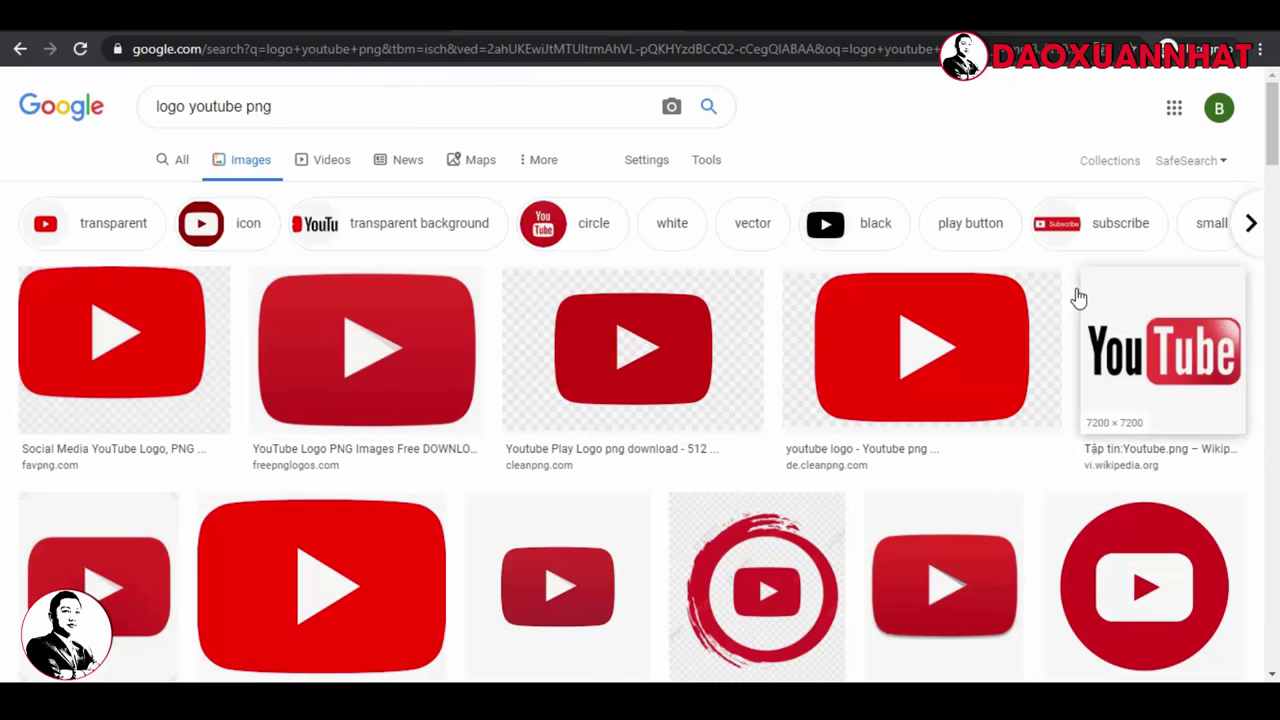
left_click(1157, 366)
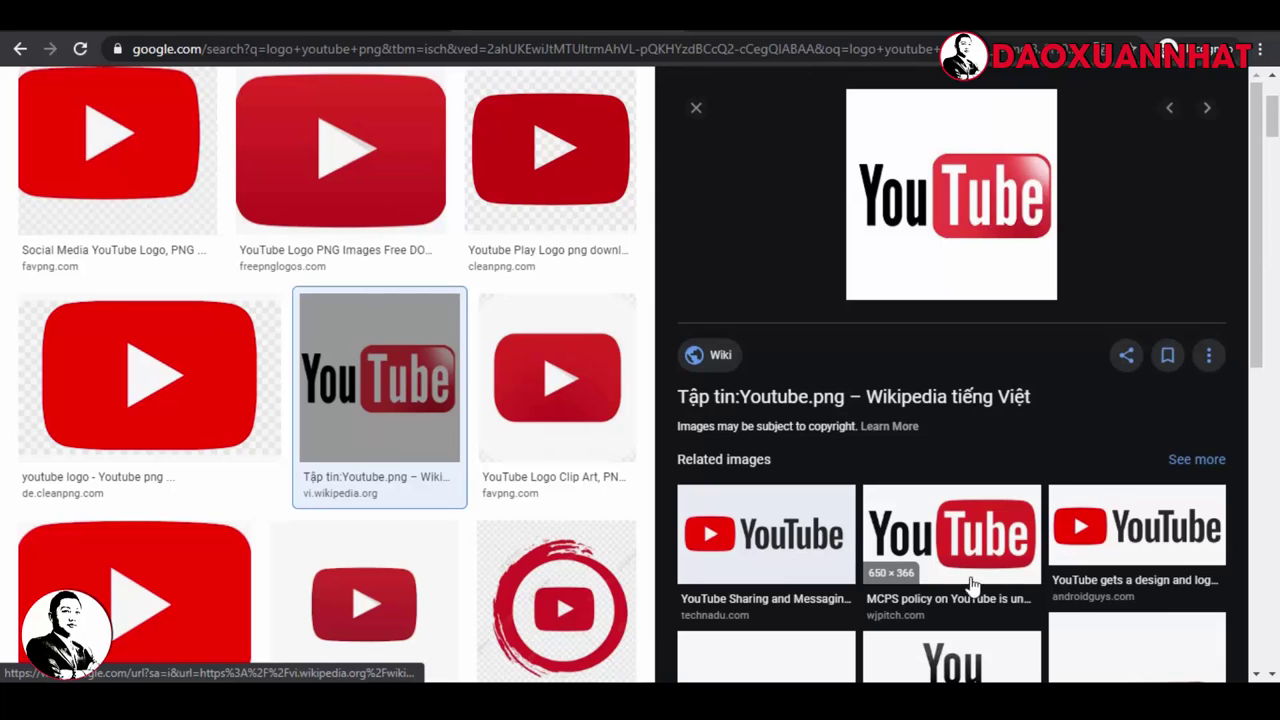
left_click(804, 535)
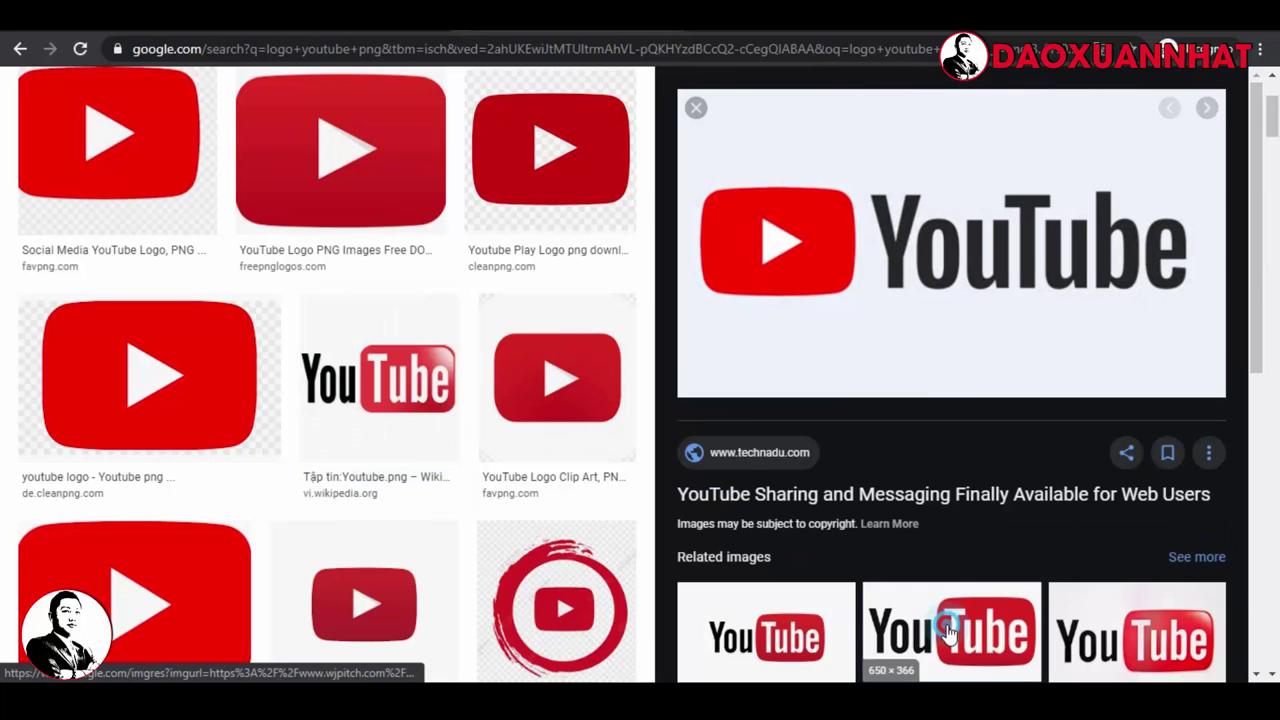
left_click(948, 630)
scroll(550, 495, "down", 2)
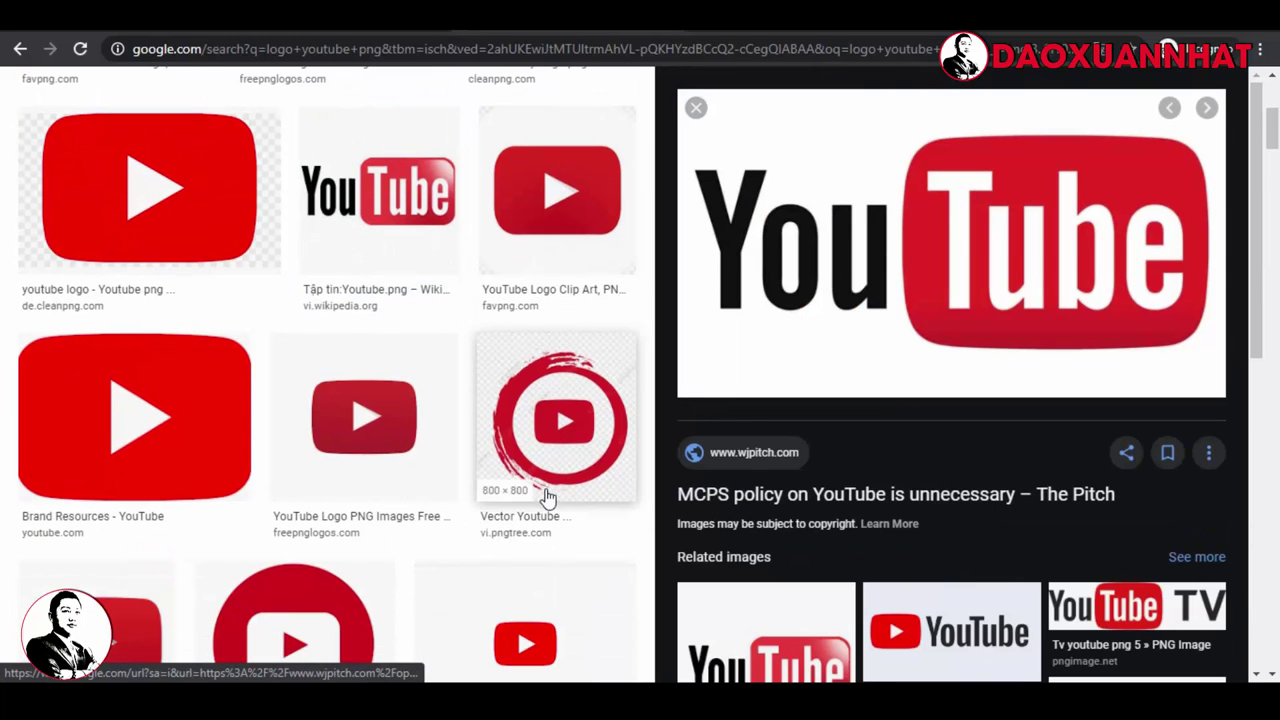
scroll(548, 497, "up", 1)
left_click(172, 284)
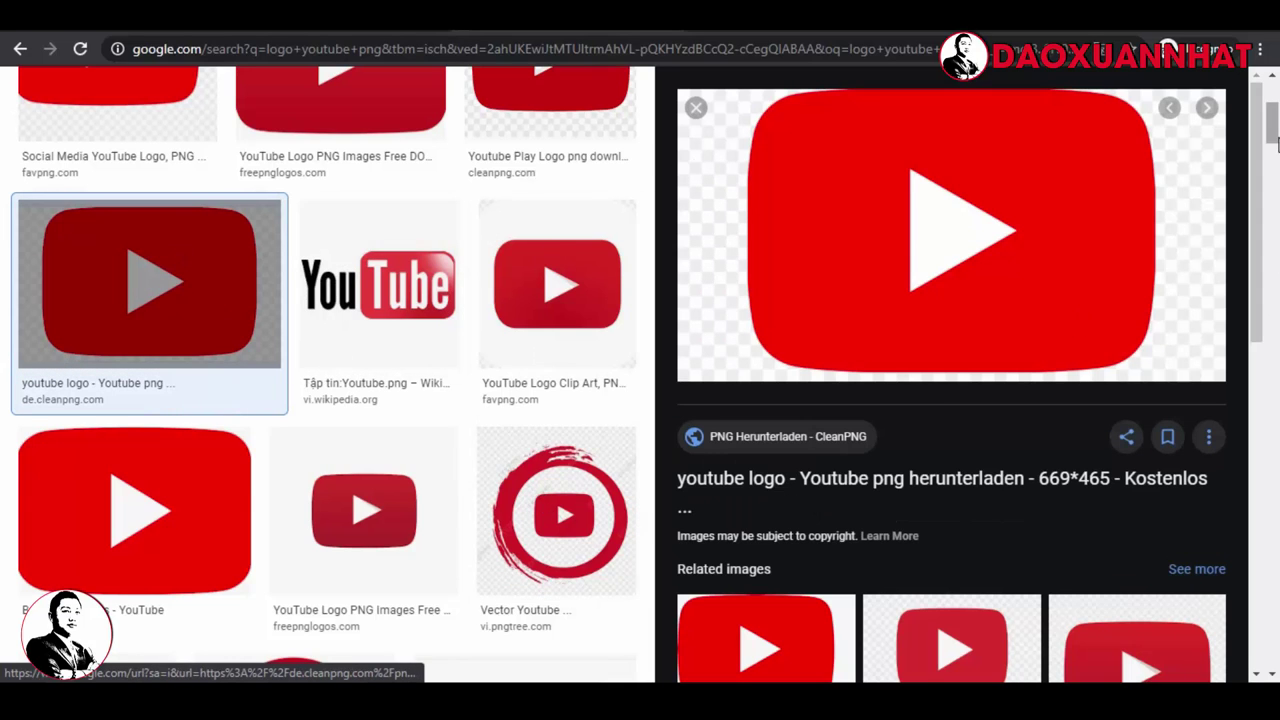
scroll(1270, 300, "down", 2)
scroll(1265, 220, "up", 2)
scroll(1257, 143, "up", 1)
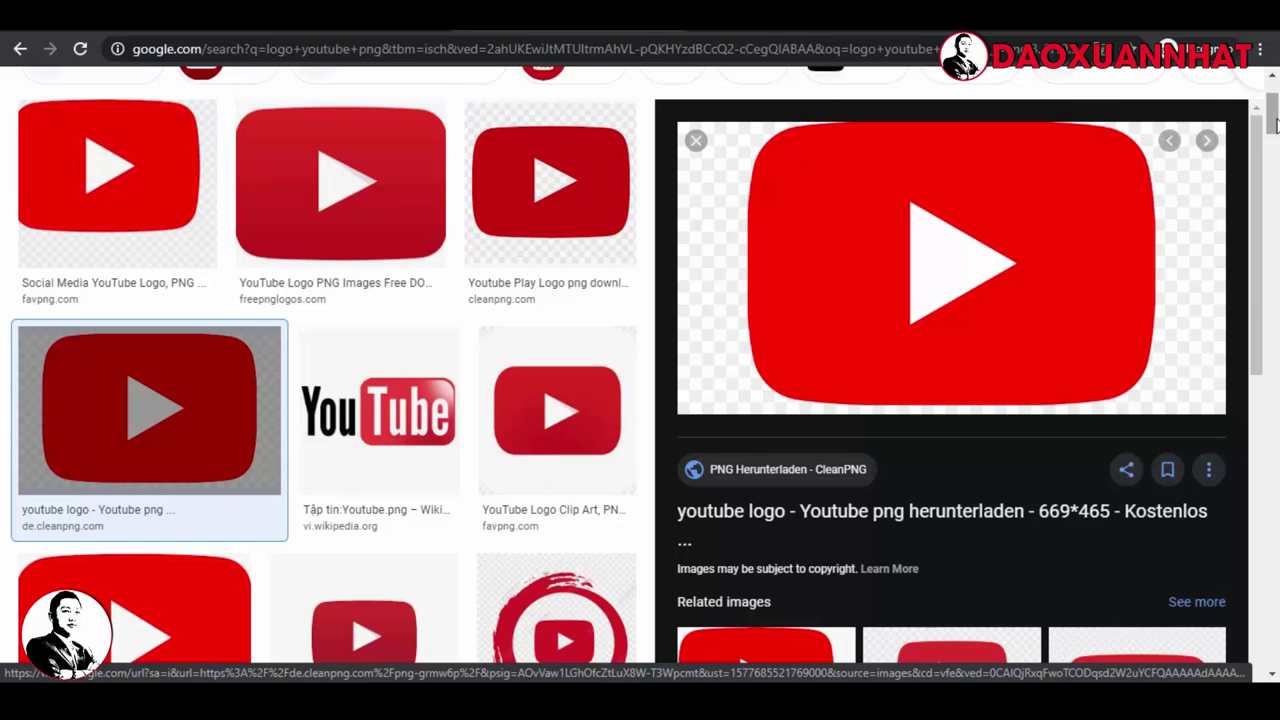
left_click(400, 425)
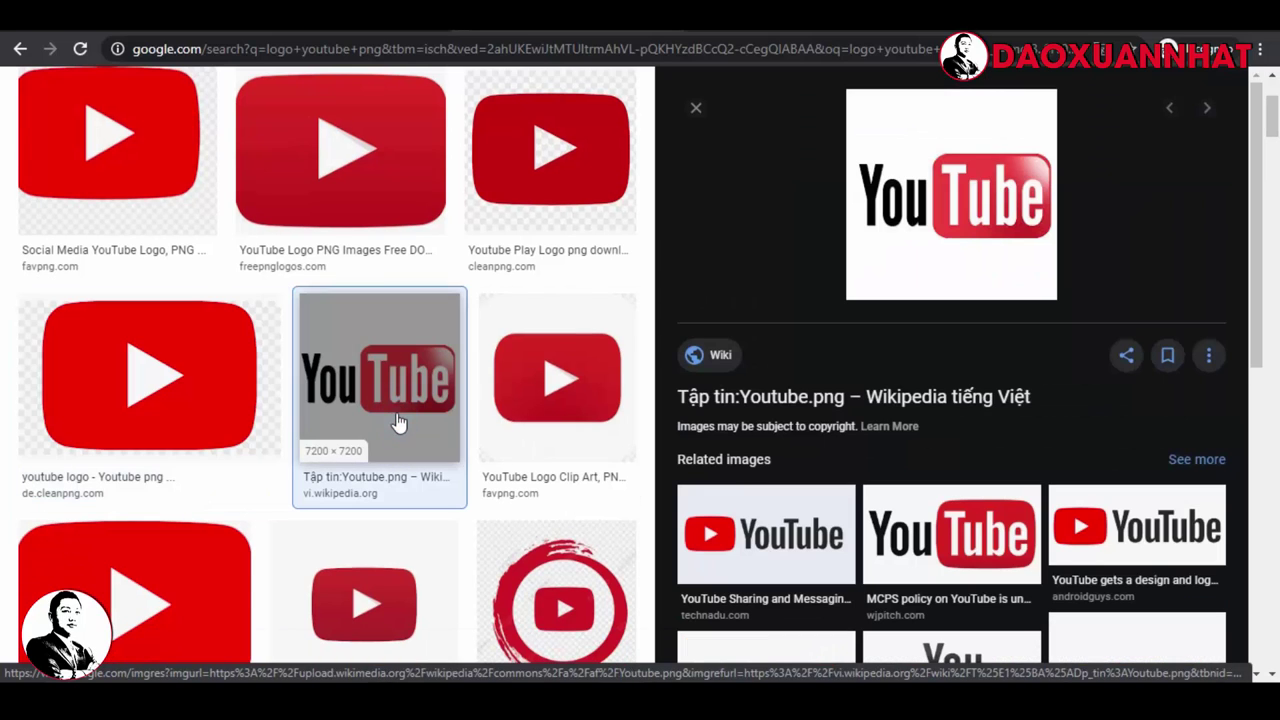
left_click(925, 552)
Step: Save the previewed YouTube wordmark to the Desktop as pasted-image-0-2.png
right_click(922, 284)
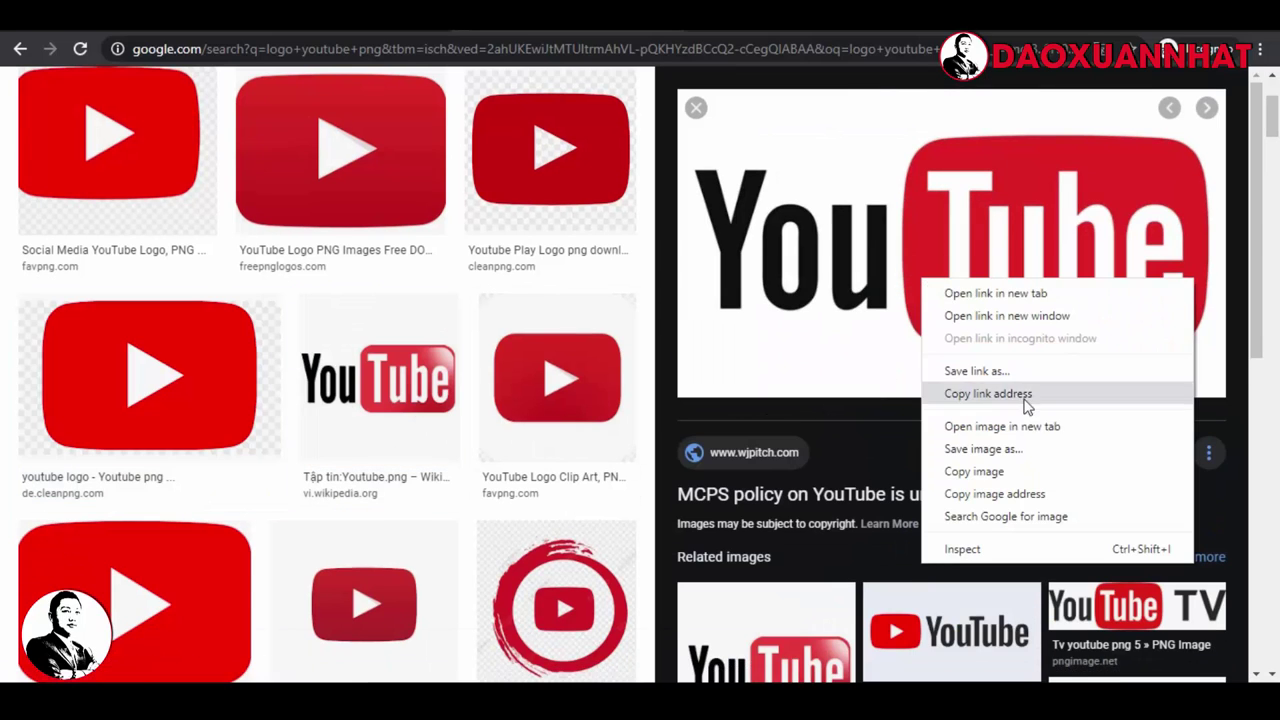
left_click(1030, 450)
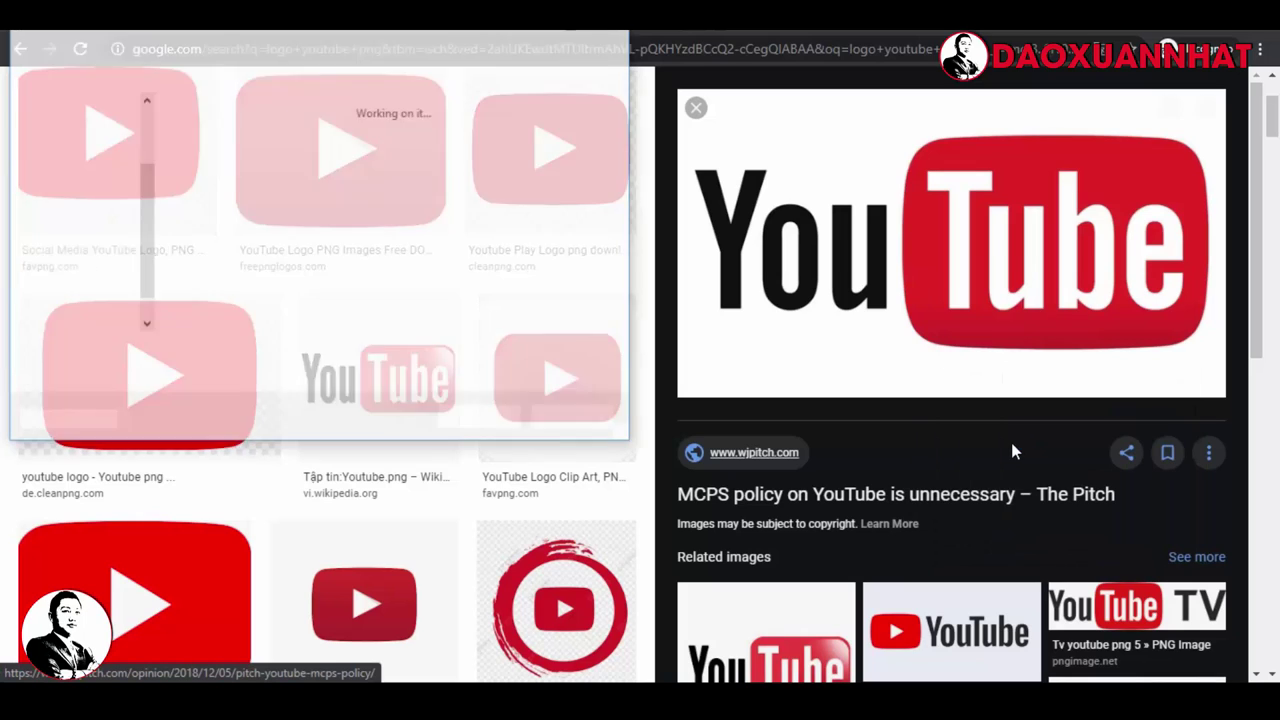
left_click(107, 155)
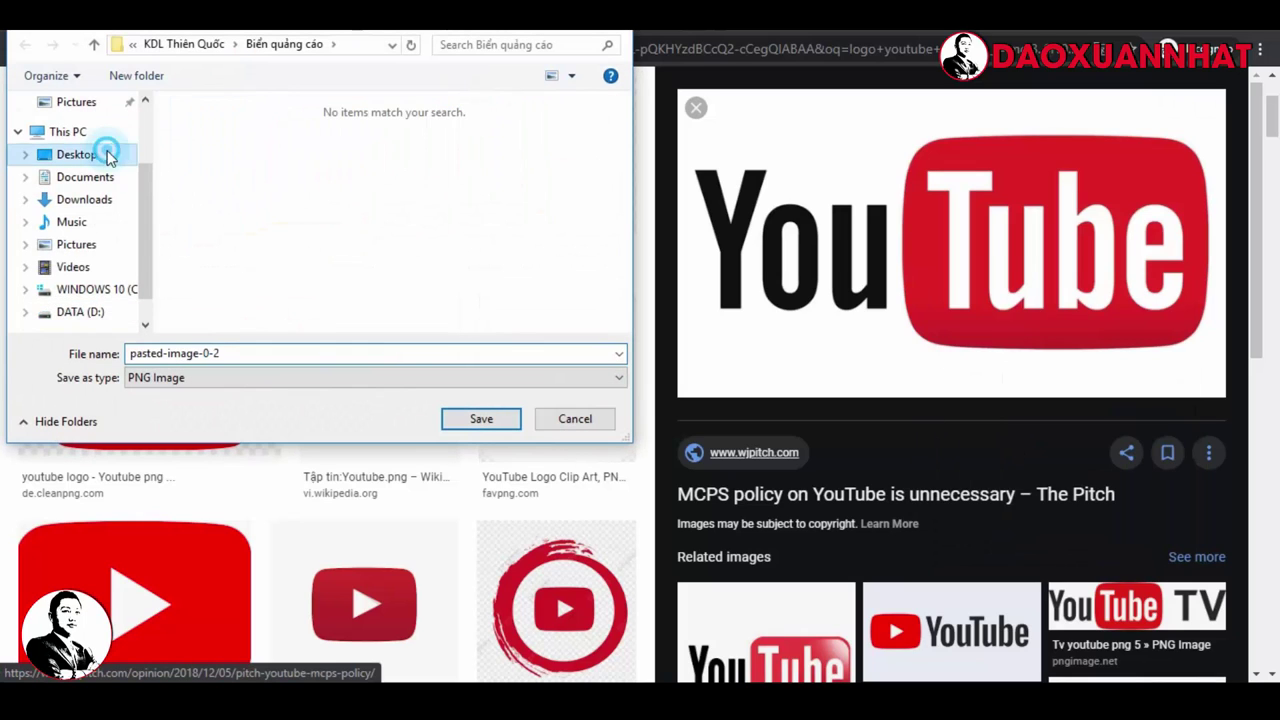
left_click(508, 419)
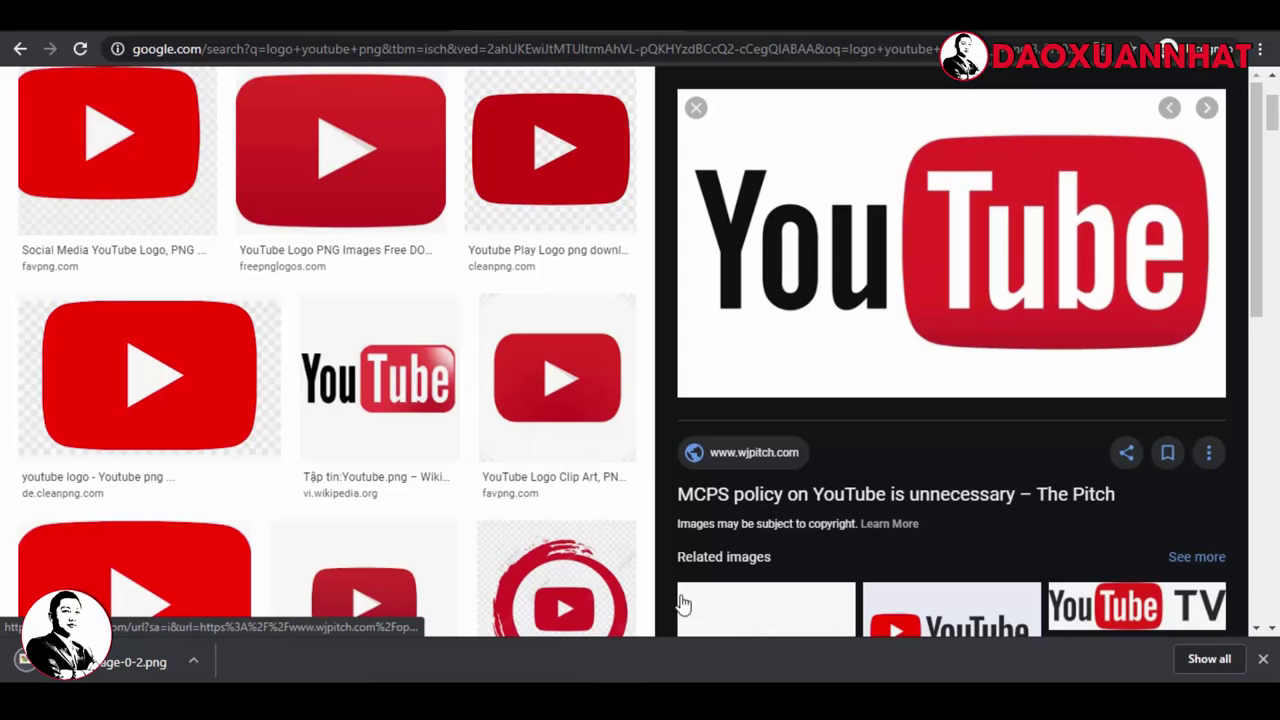
Step: Place pasted-image-0-2 into the banner and scale it to 83.21% on the pink band
left_click(600, 680)
left_click(58, 15)
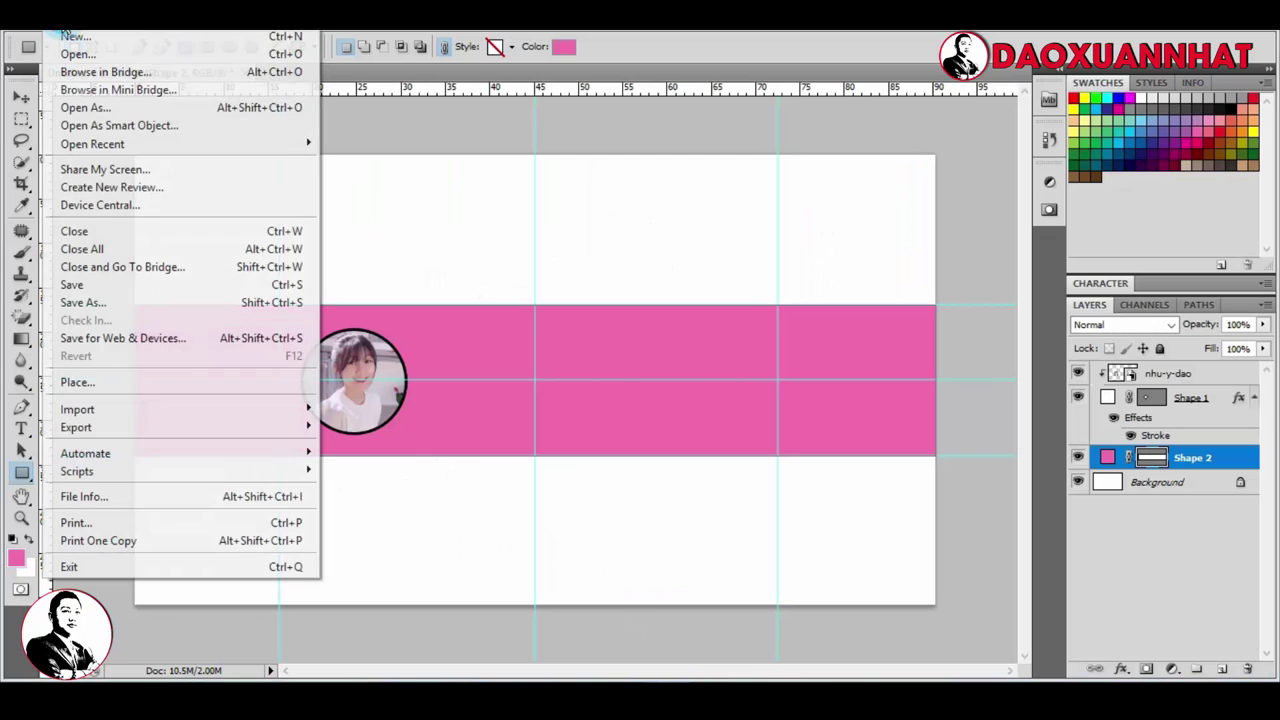
left_click(110, 384)
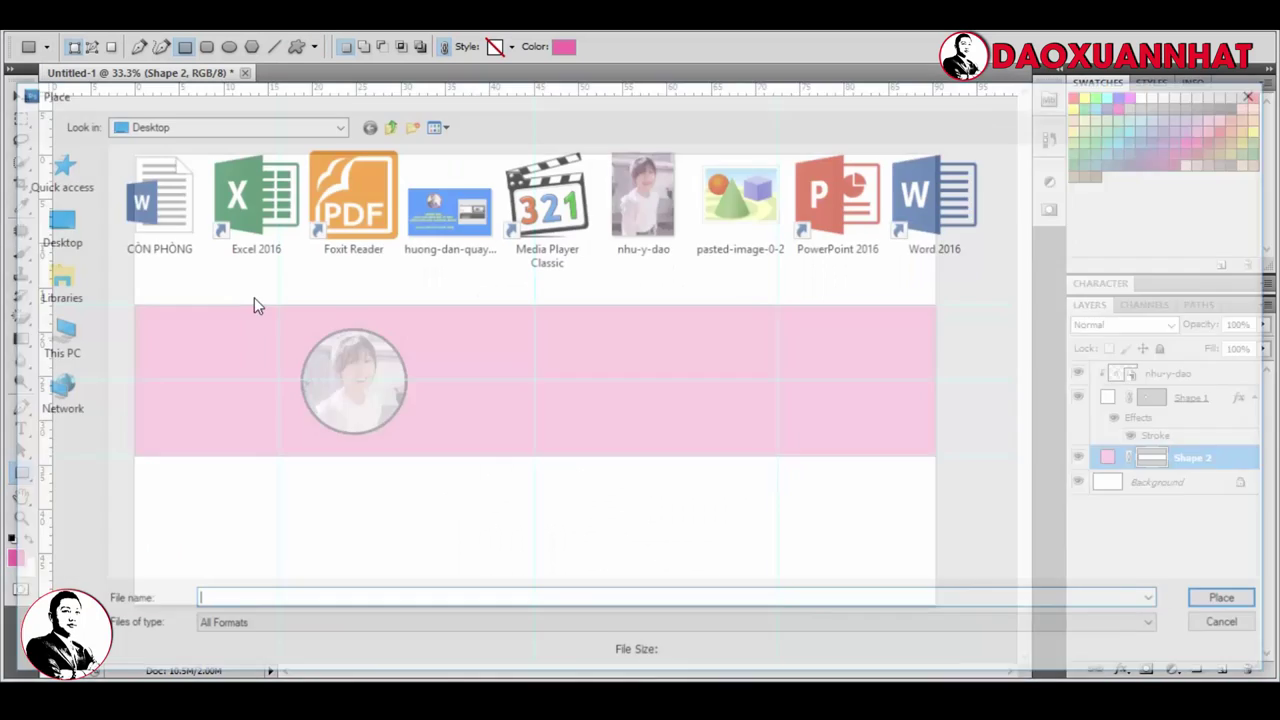
double_click(729, 226)
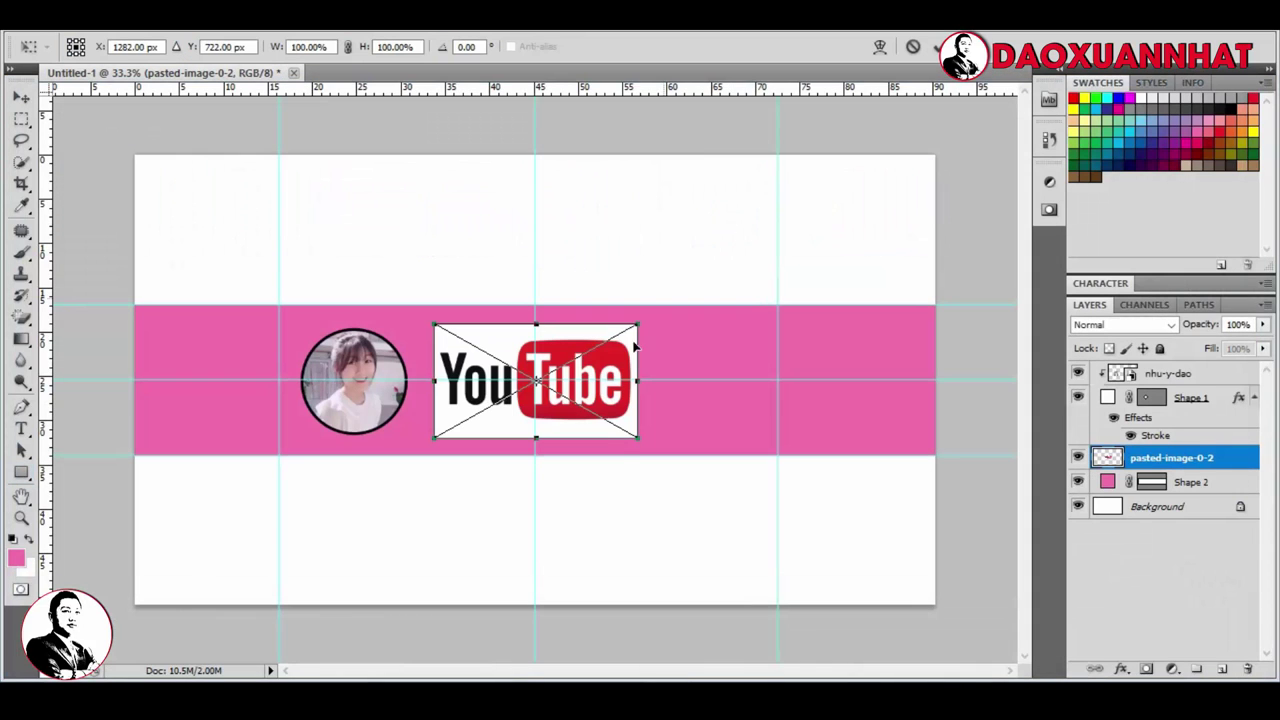
left_click_drag(636, 440, 606, 422)
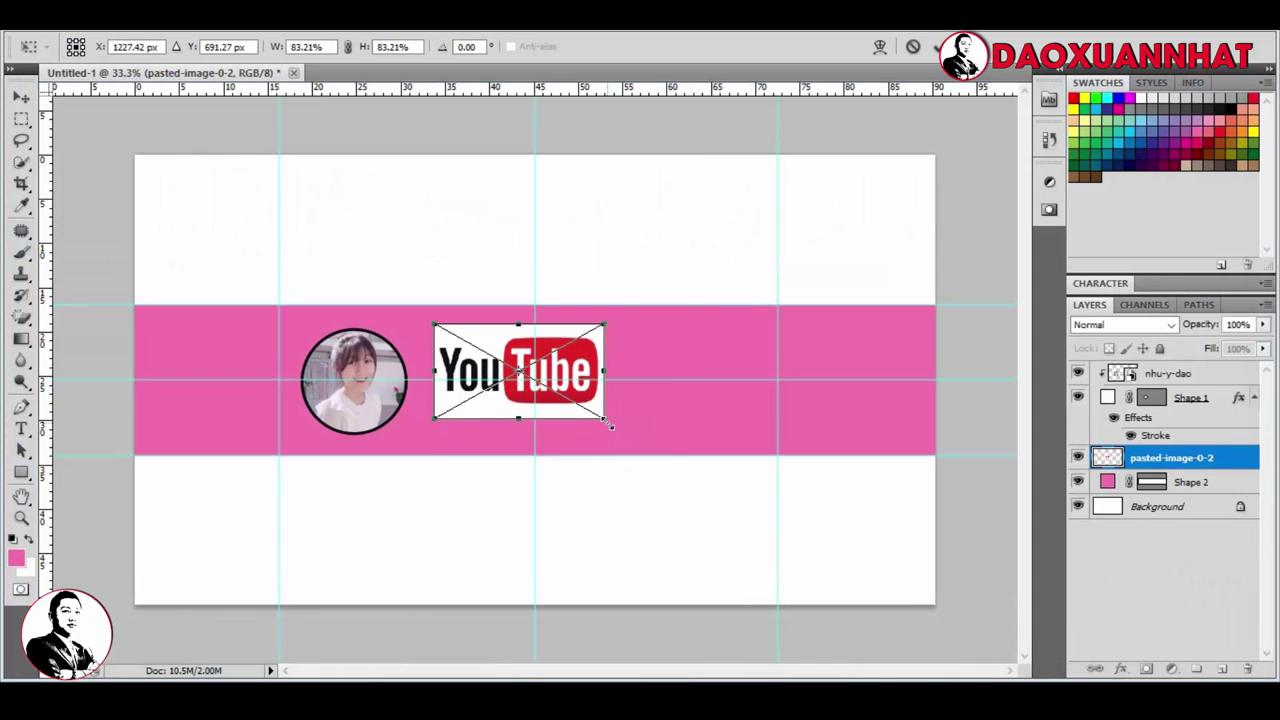
key("Return")
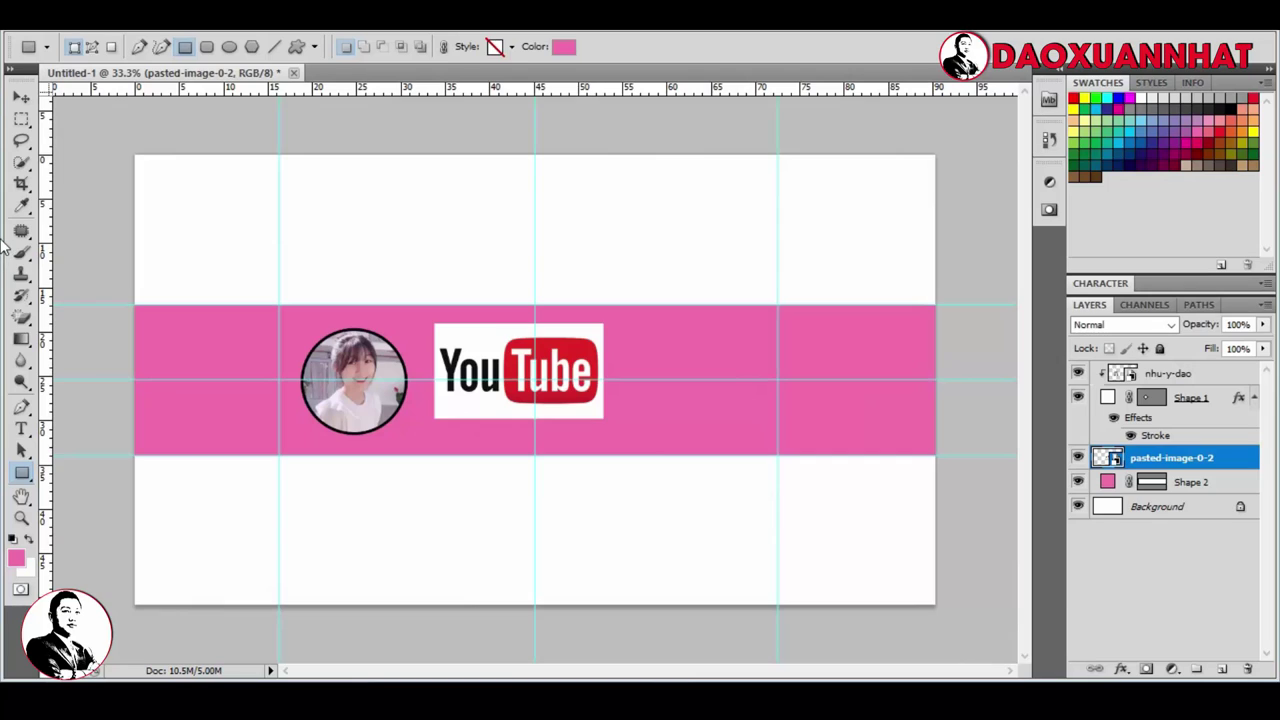
Step: Rasterize the YouTube logo and erase its white background with the Magic Eraser
left_click(23, 318)
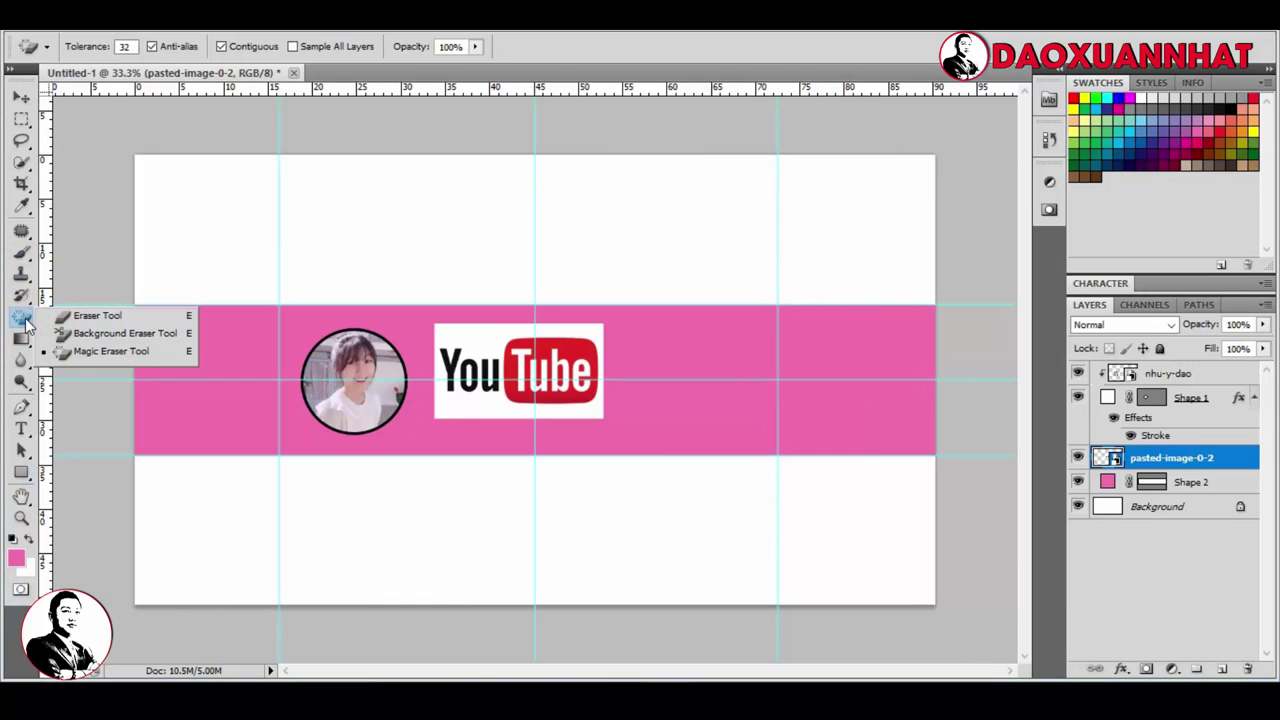
left_click(97, 356)
left_click(500, 345)
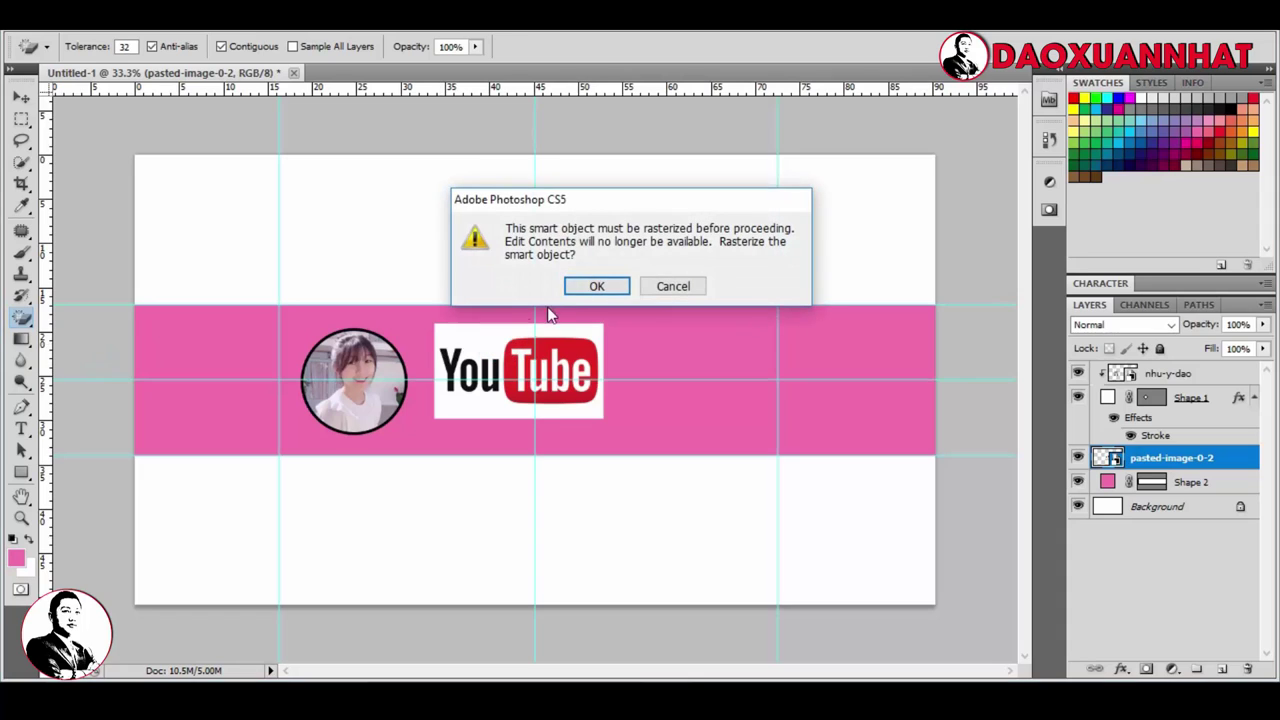
left_click(596, 286)
left_click(478, 340)
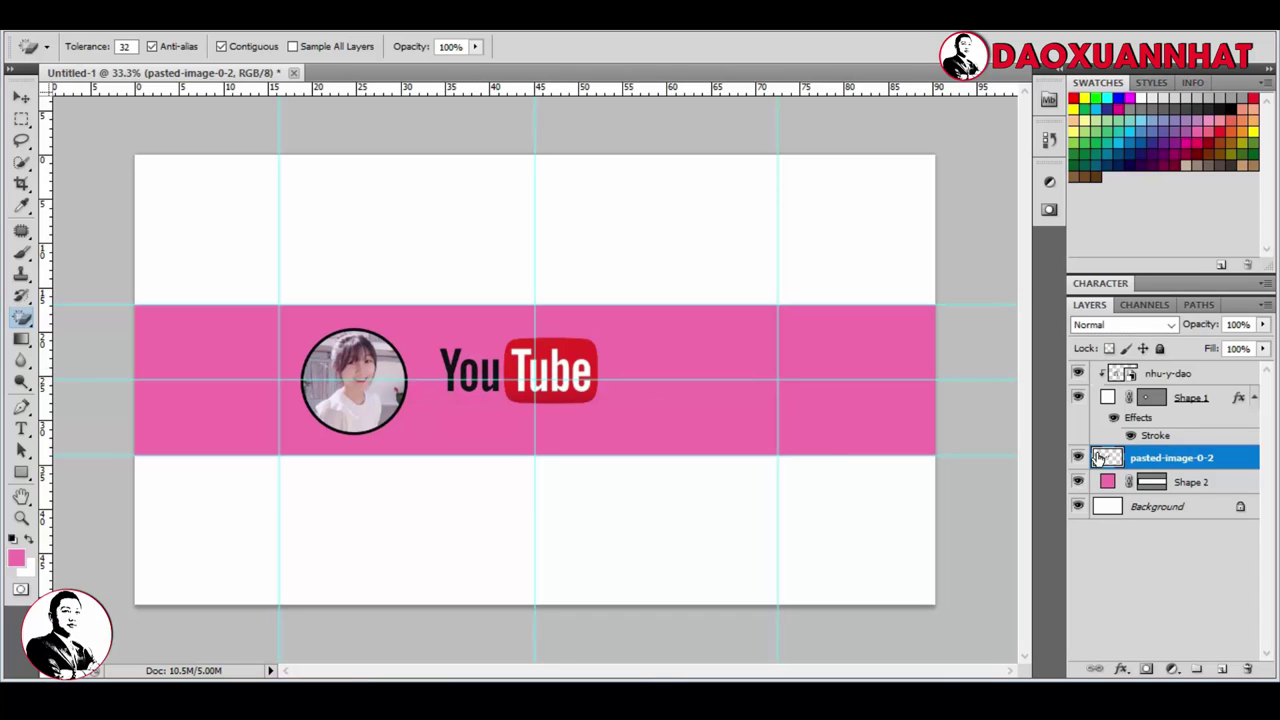
Step: Scale the YouTube logo down to about 50%
key("ctrl+t")
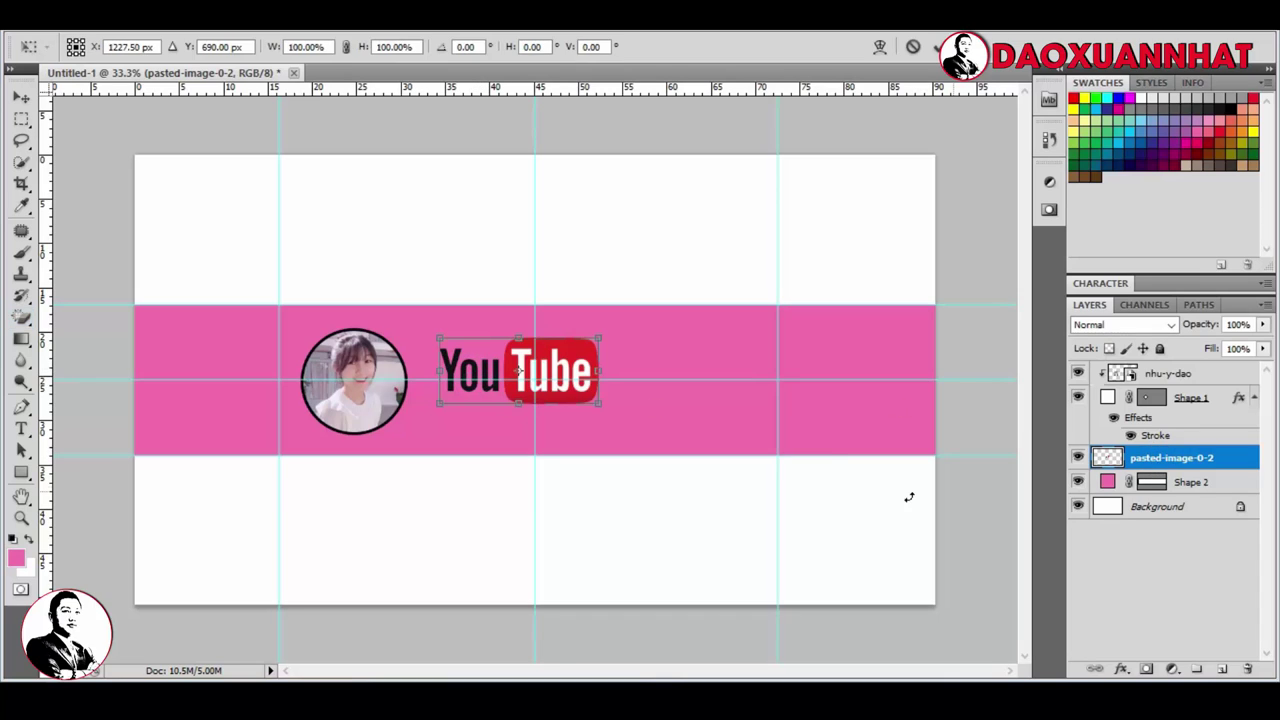
mouse_move(600, 410)
left_mouse_down()
mouse_move(520, 371)
mouse_move(558, 374)
left_mouse_up()
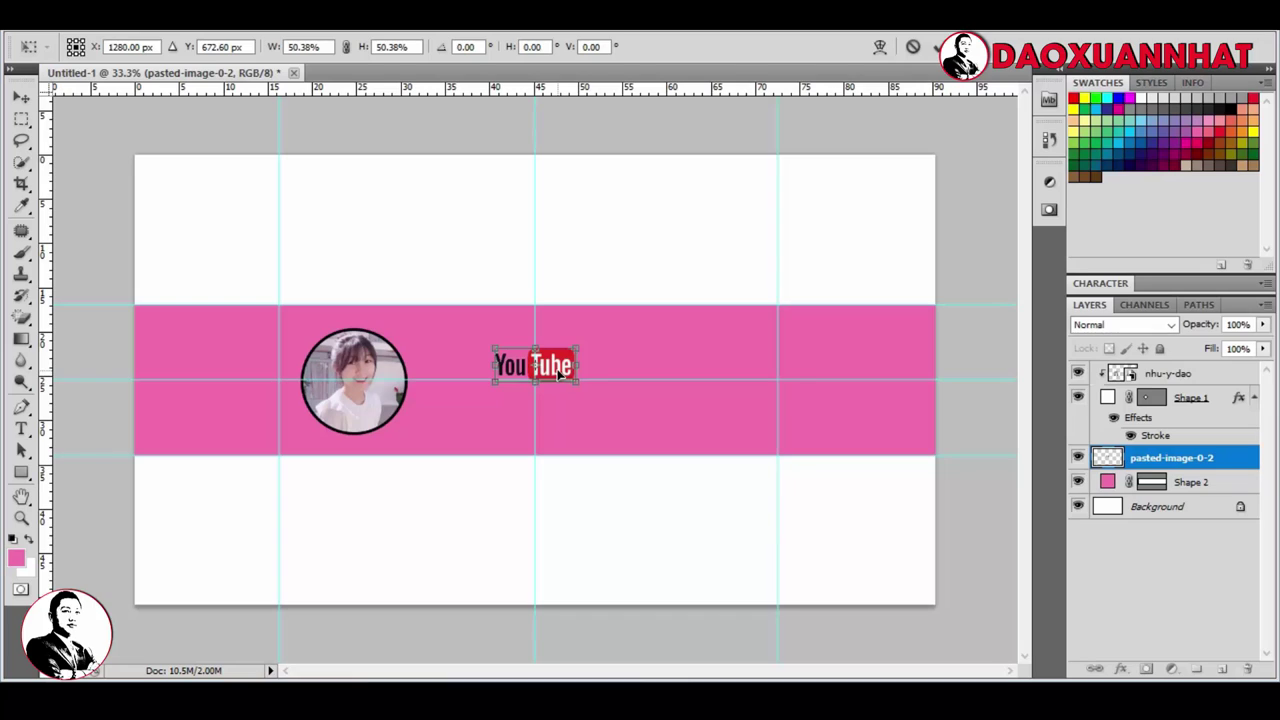
key("Return")
Step: Type the word KÊNH in black 48 pt beside the portrait, dismissing the save prompt
key("e")
left_click(21, 428)
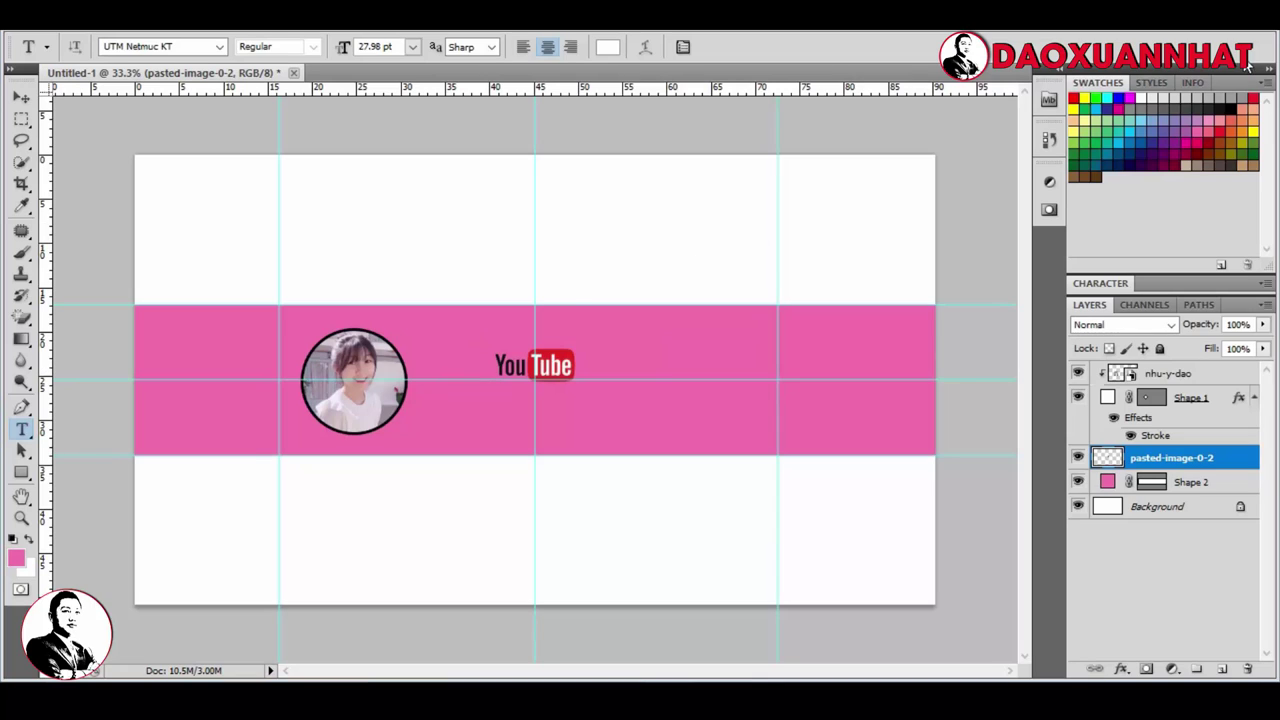
left_click(1238, 105)
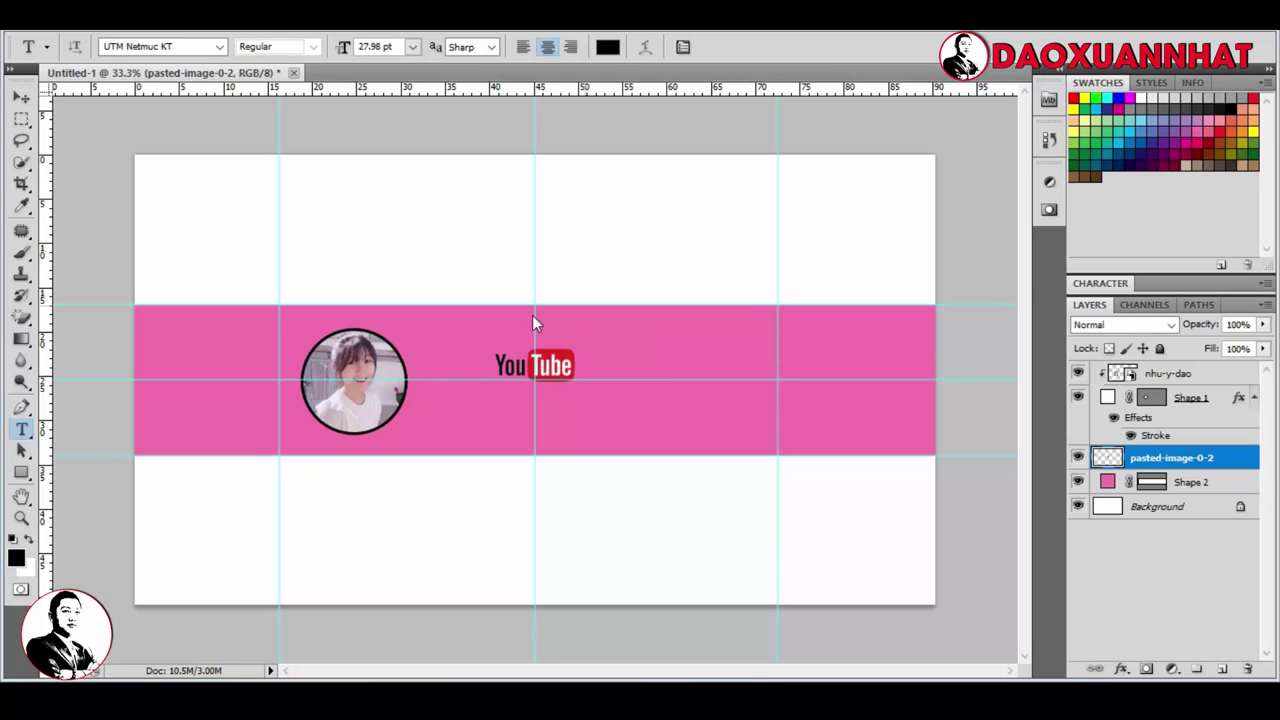
left_click(431, 364)
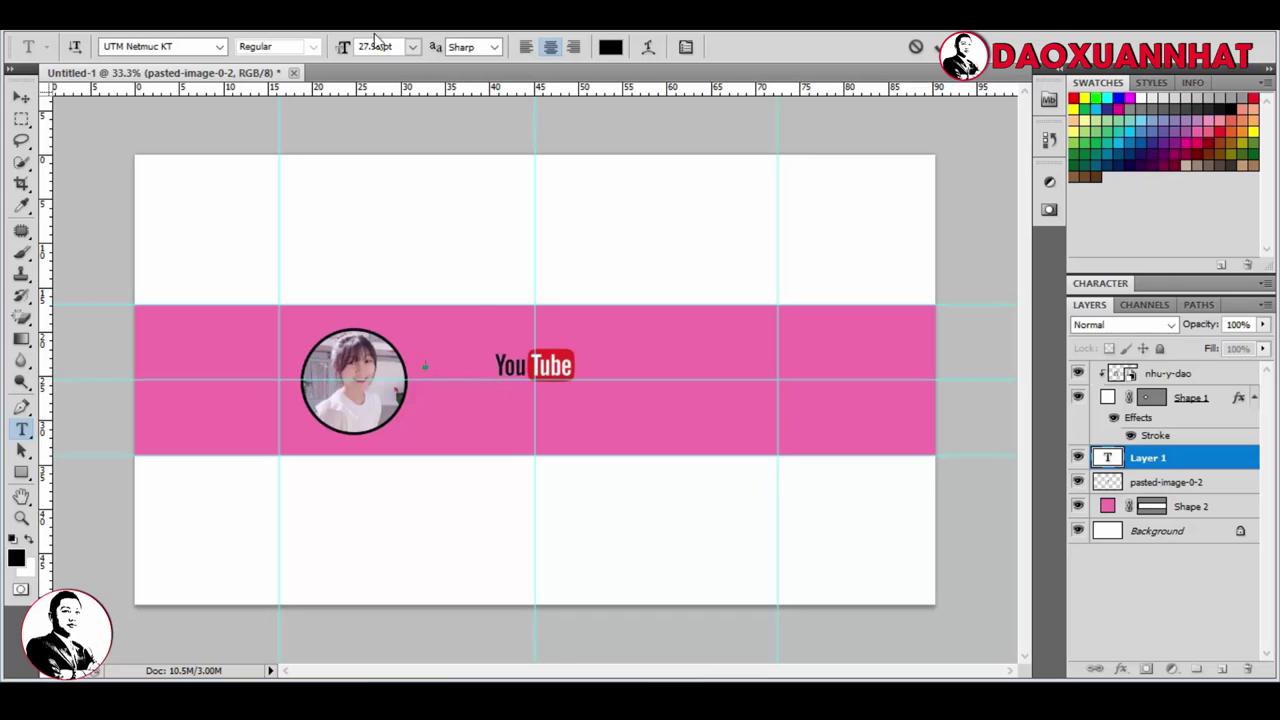
left_click(413, 50)
left_click(414, 328)
type("H")
key("ctrl+Return")
key("ctrl+s")
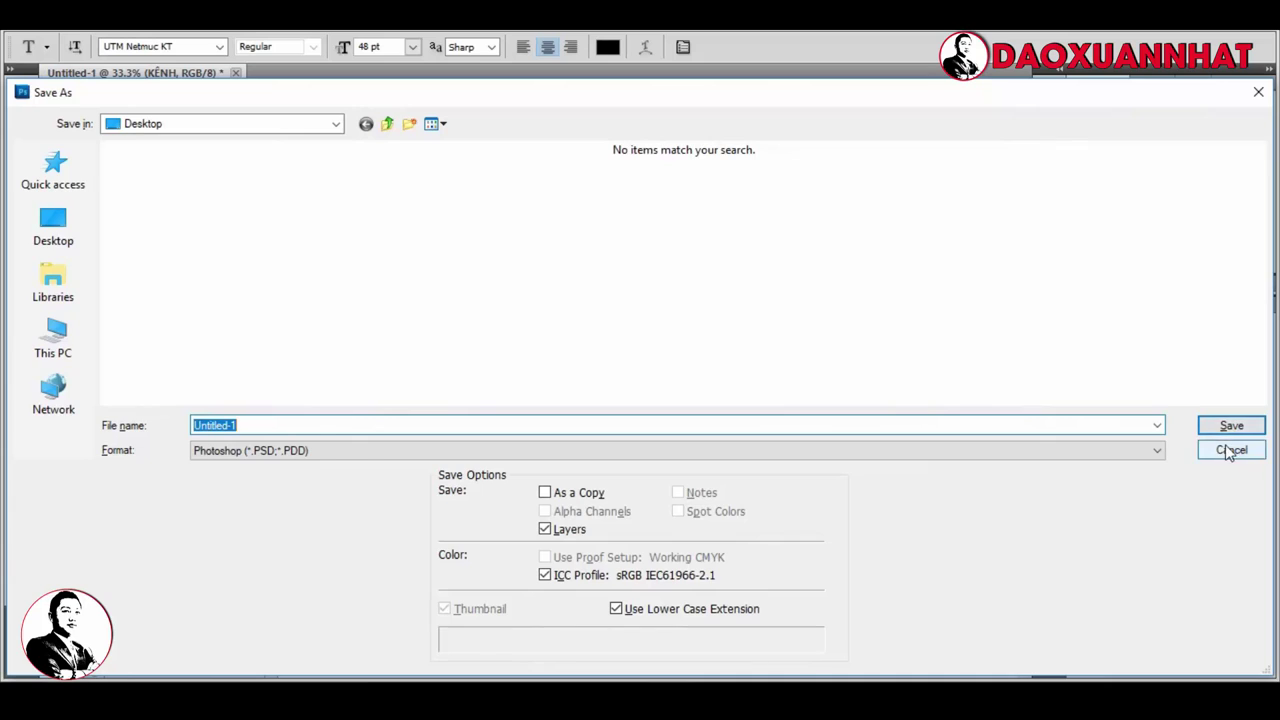
left_click(1230, 450)
Step: Set the KÊNH text in the UTM Avo font
left_click(455, 365)
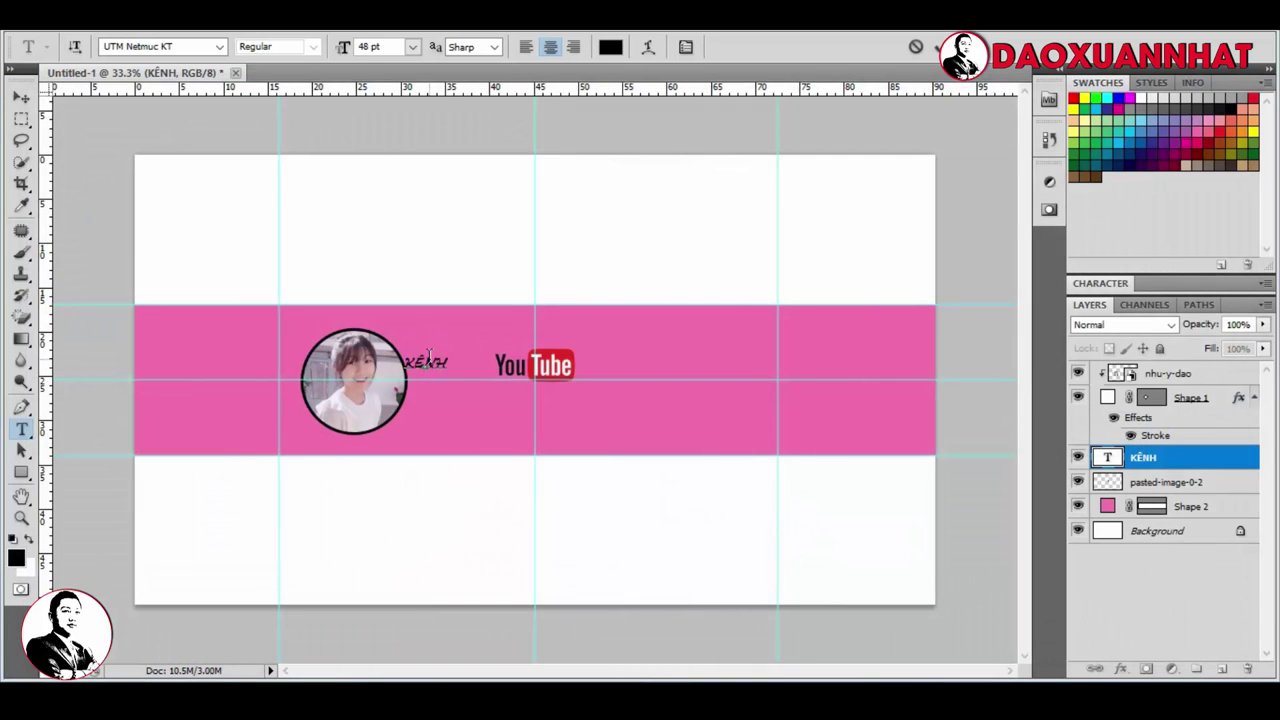
left_click_drag(408, 360, 425, 398)
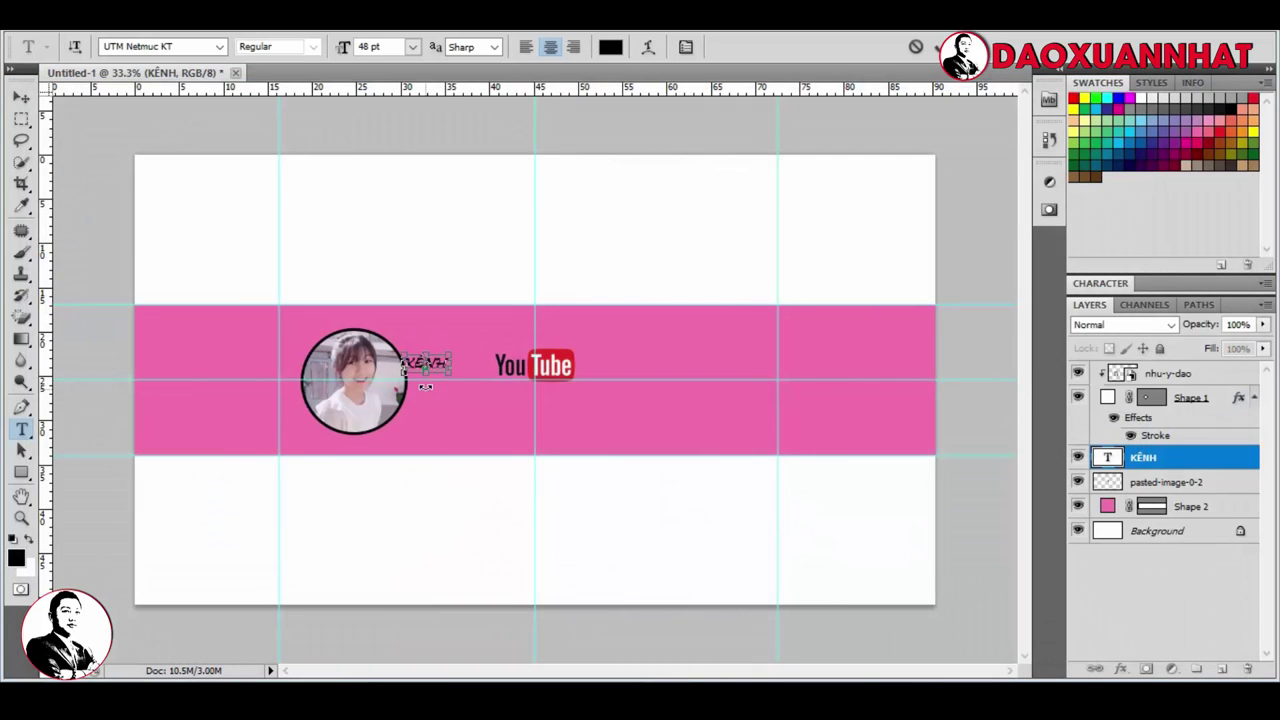
left_click(219, 46)
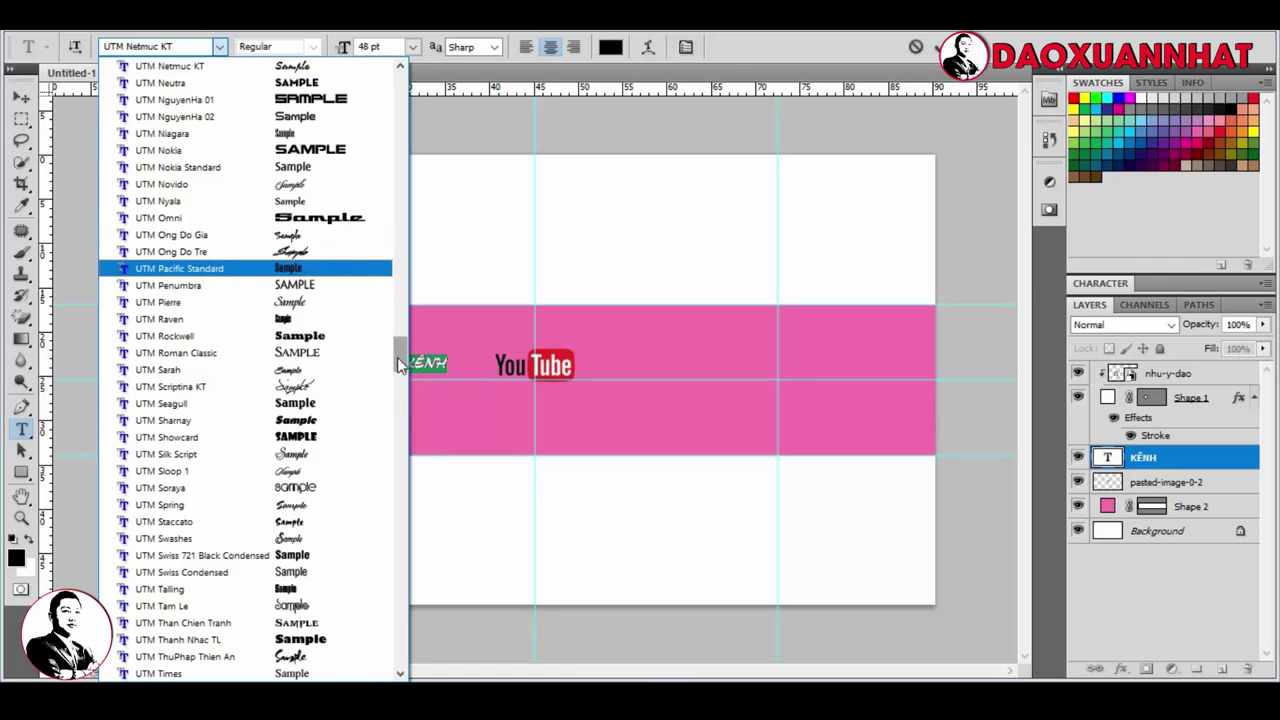
left_click_drag(398, 365, 388, 249)
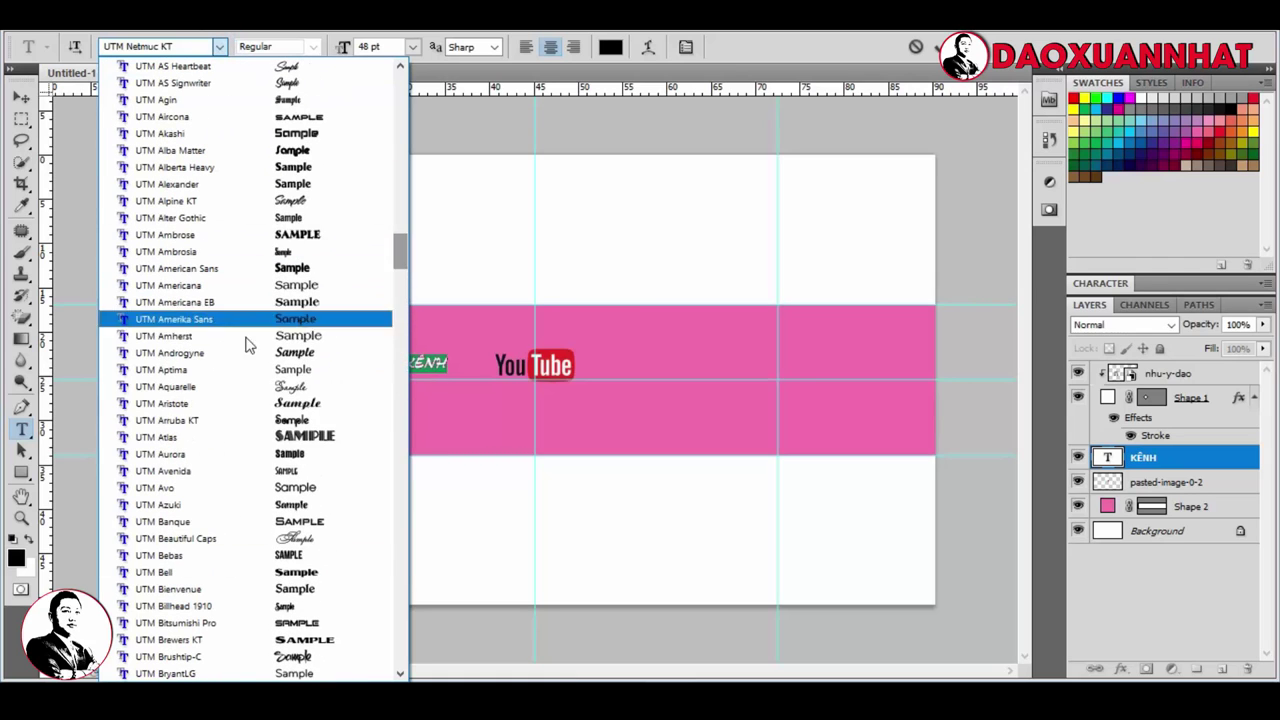
left_click(240, 487)
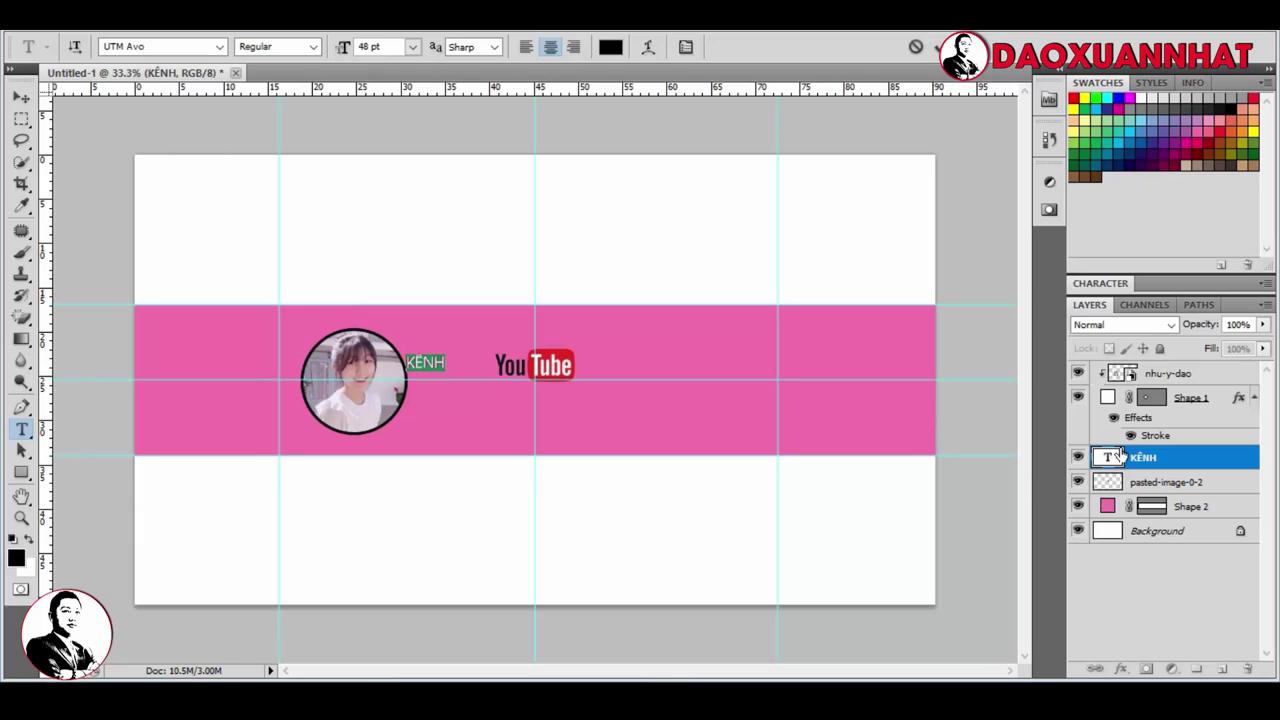
left_click(1155, 454)
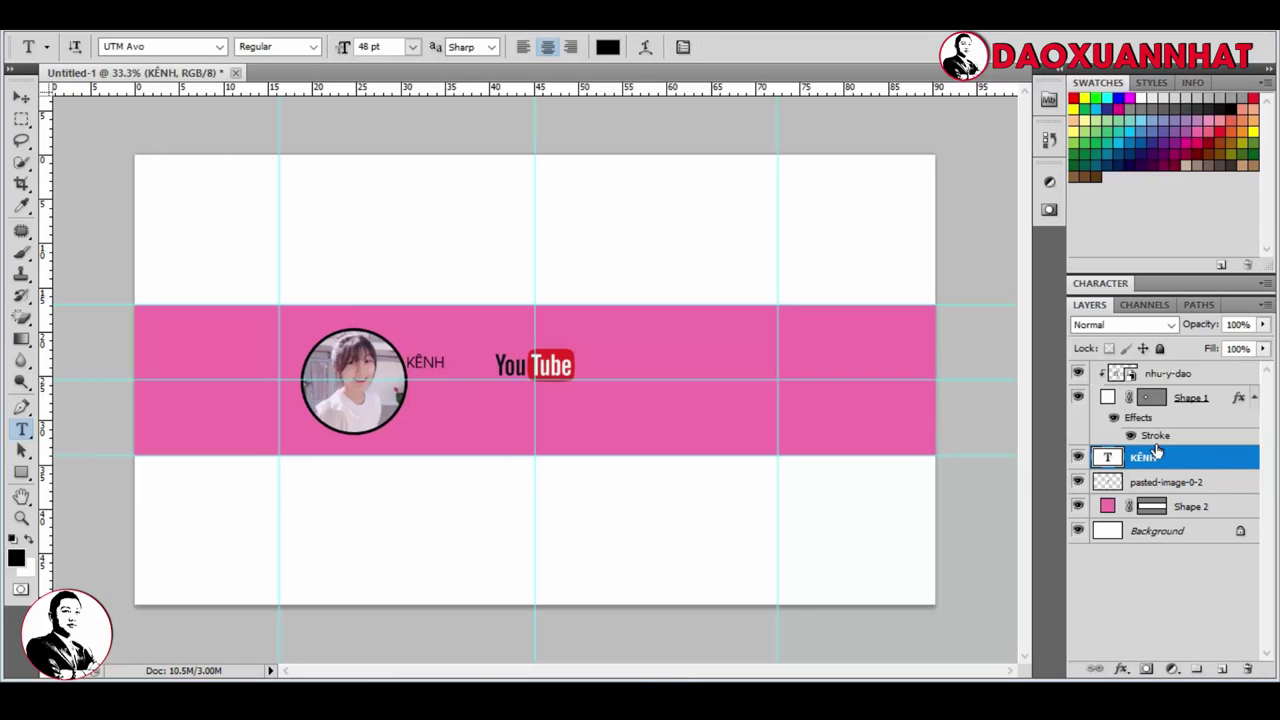
Step: Scale KÊNH to about 199% (95.42 pt) and nudge it just left of the logo
key("ctrl+t")
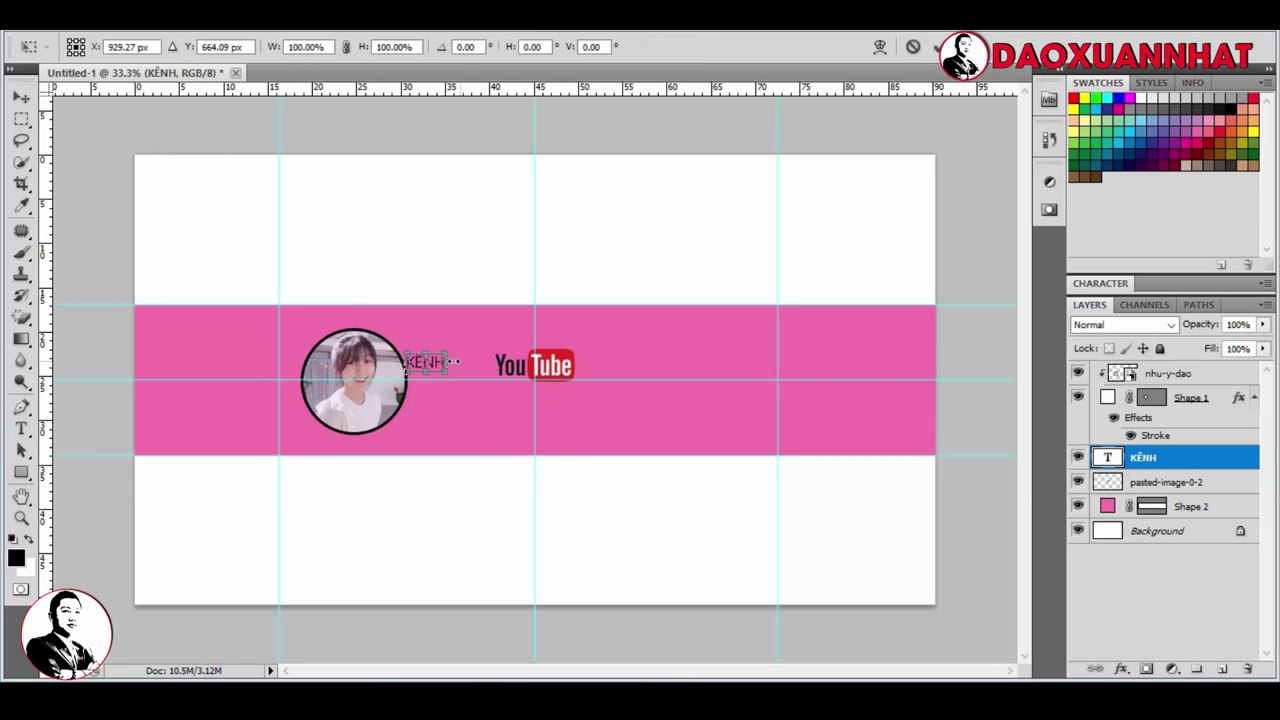
mouse_move(447, 375)
left_mouse_down()
mouse_move(486, 390)
mouse_move(477, 369)
left_mouse_up()
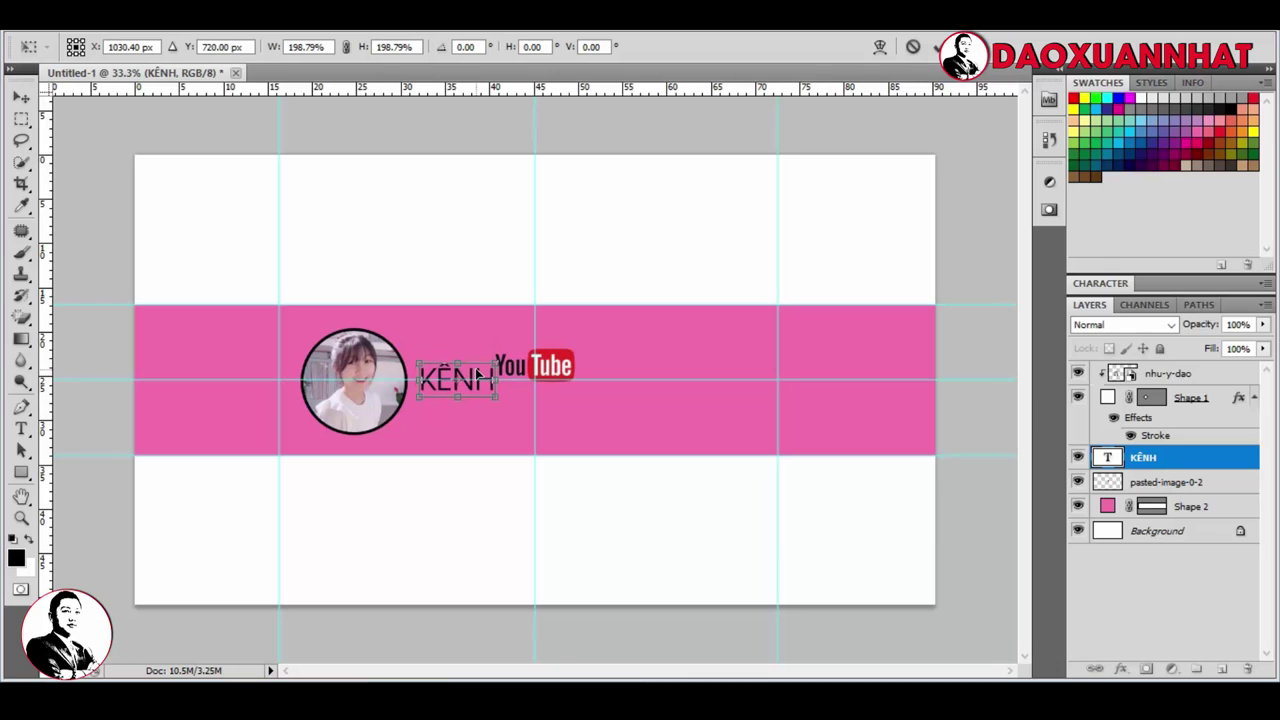
mouse_move(315, 297)
left_mouse_down()
mouse_move(786, 343)
mouse_move(572, 321)
left_mouse_up()
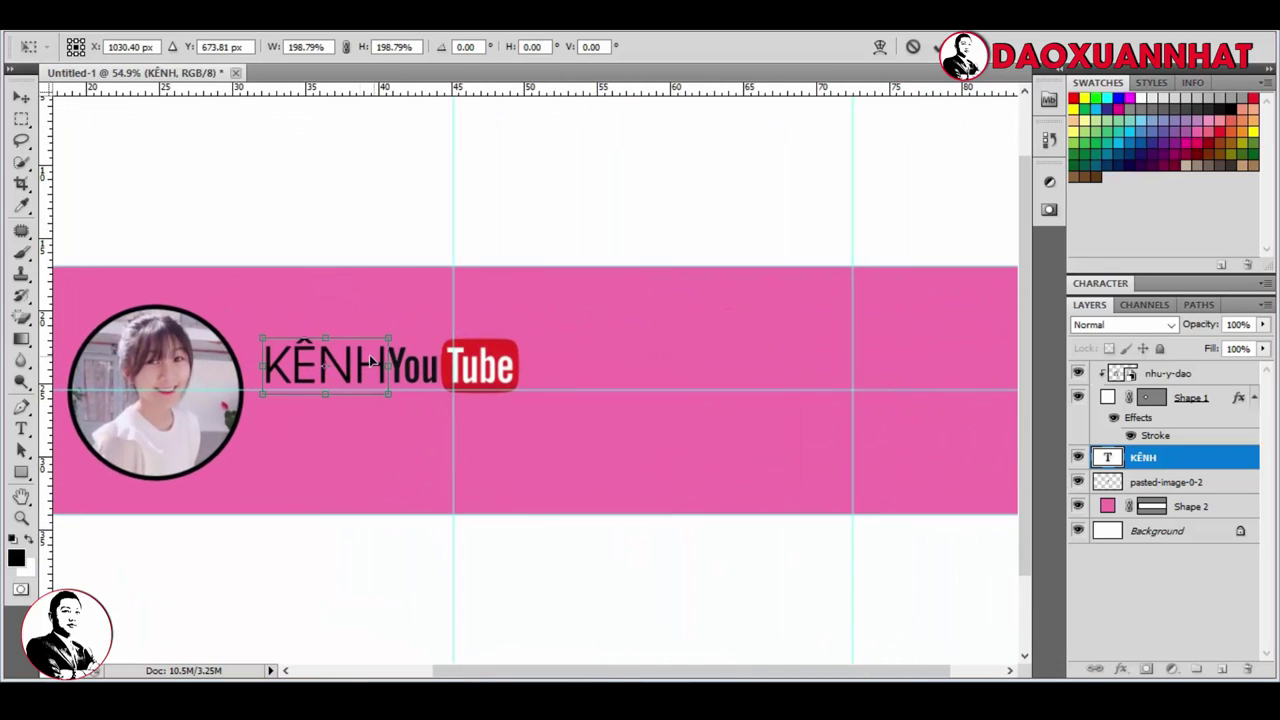
left_click_drag(350, 361, 346, 380)
key("Left")
key("Left")
key("Left")
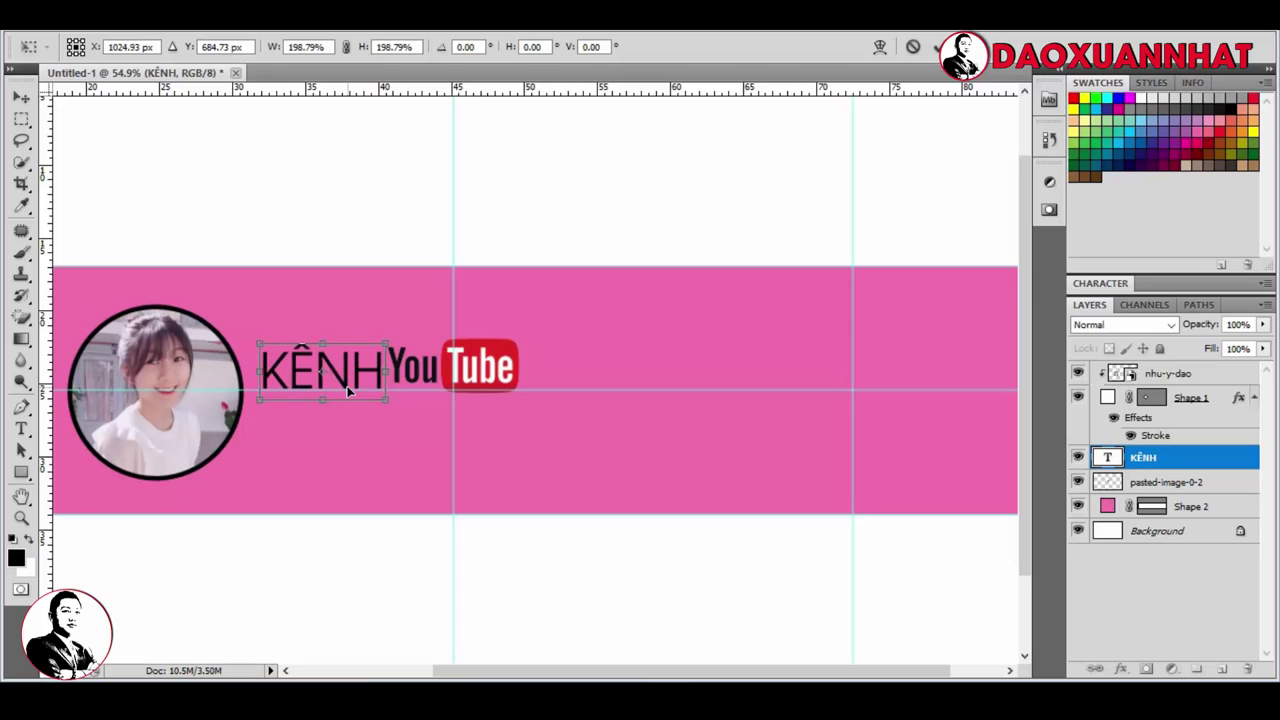
key("Left")
key("Left")
key("Left")
key("Left")
key("Down")
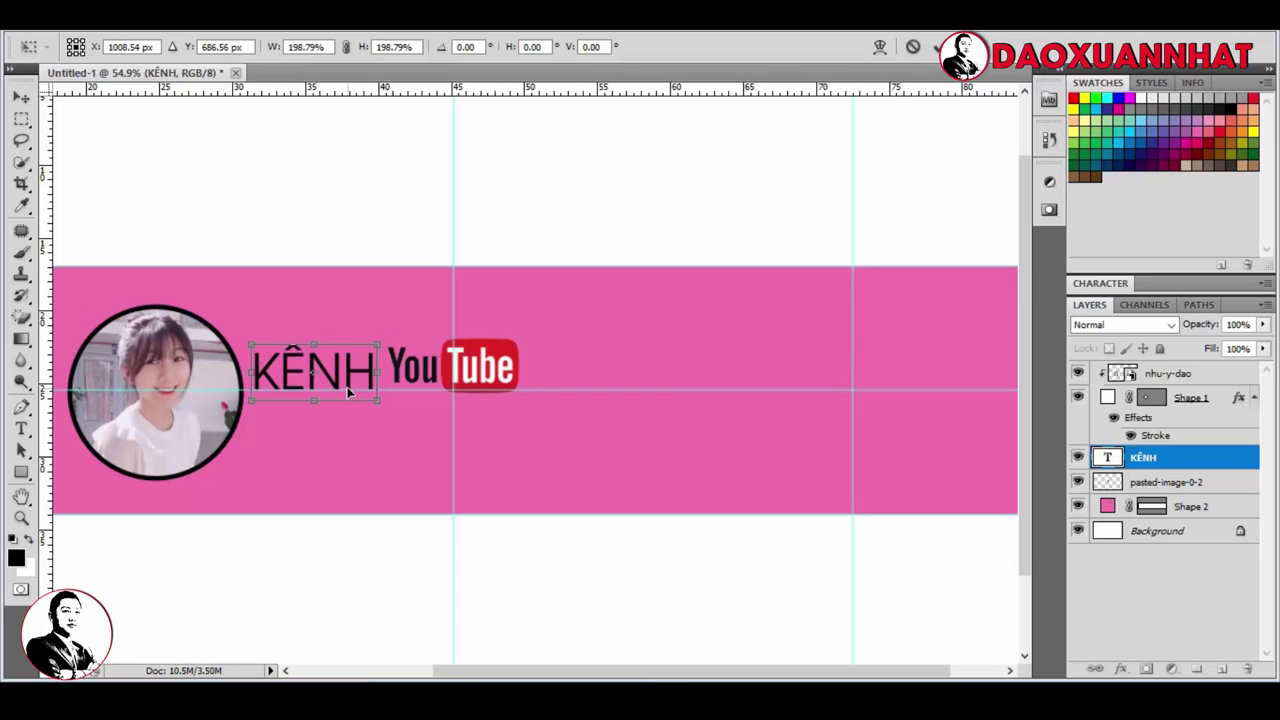
key("Right")
key("Up")
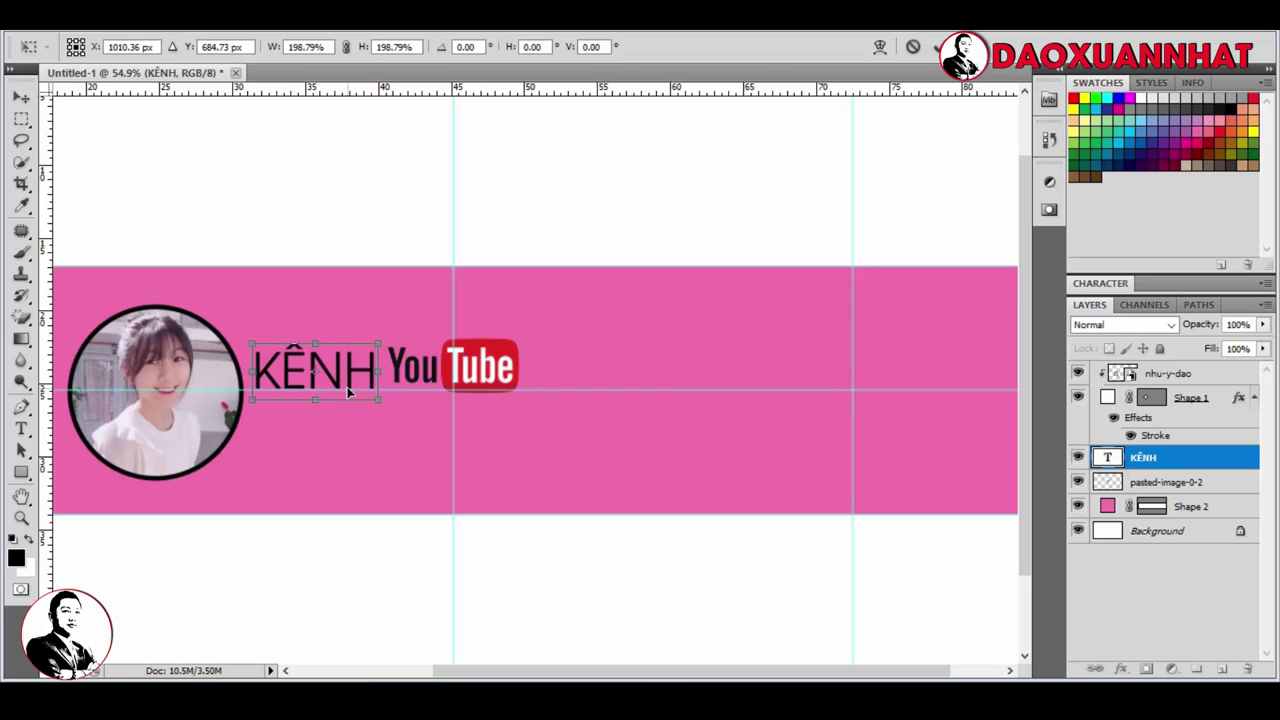
key("Return")
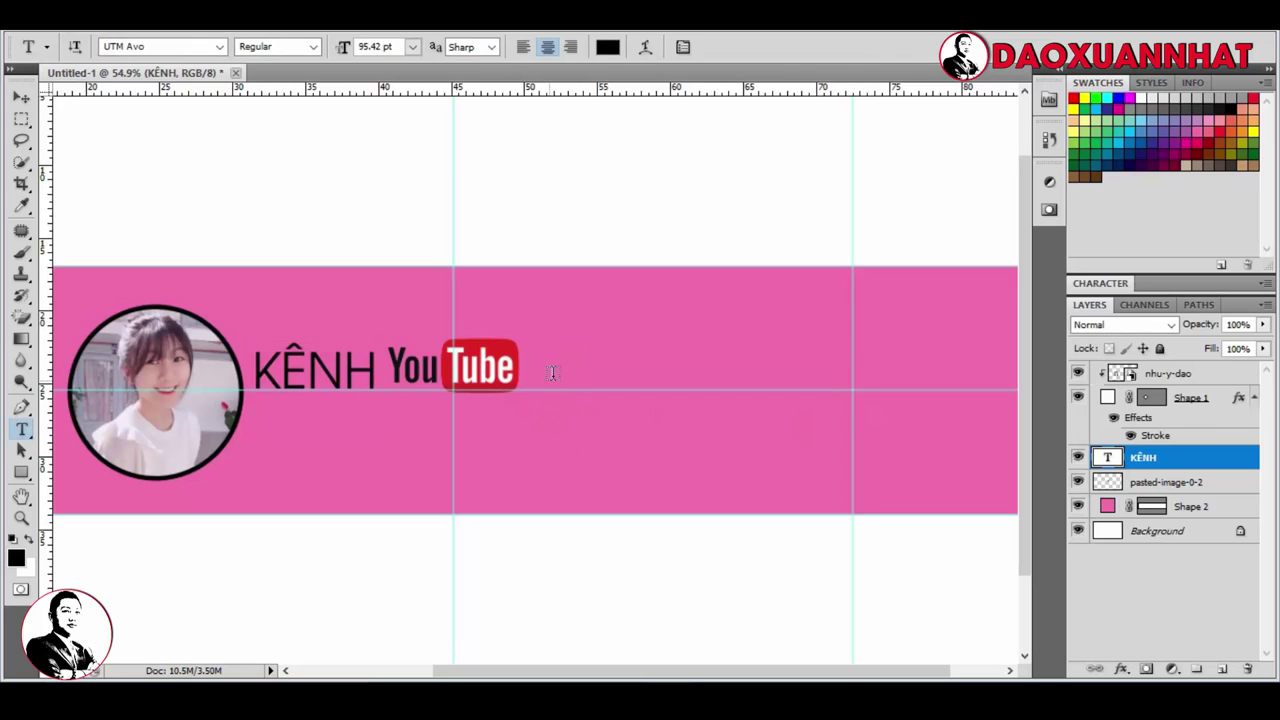
Step: Enlarge the YouTube logo to about 105% and lower it level with KÊNH
left_click(1197, 485)
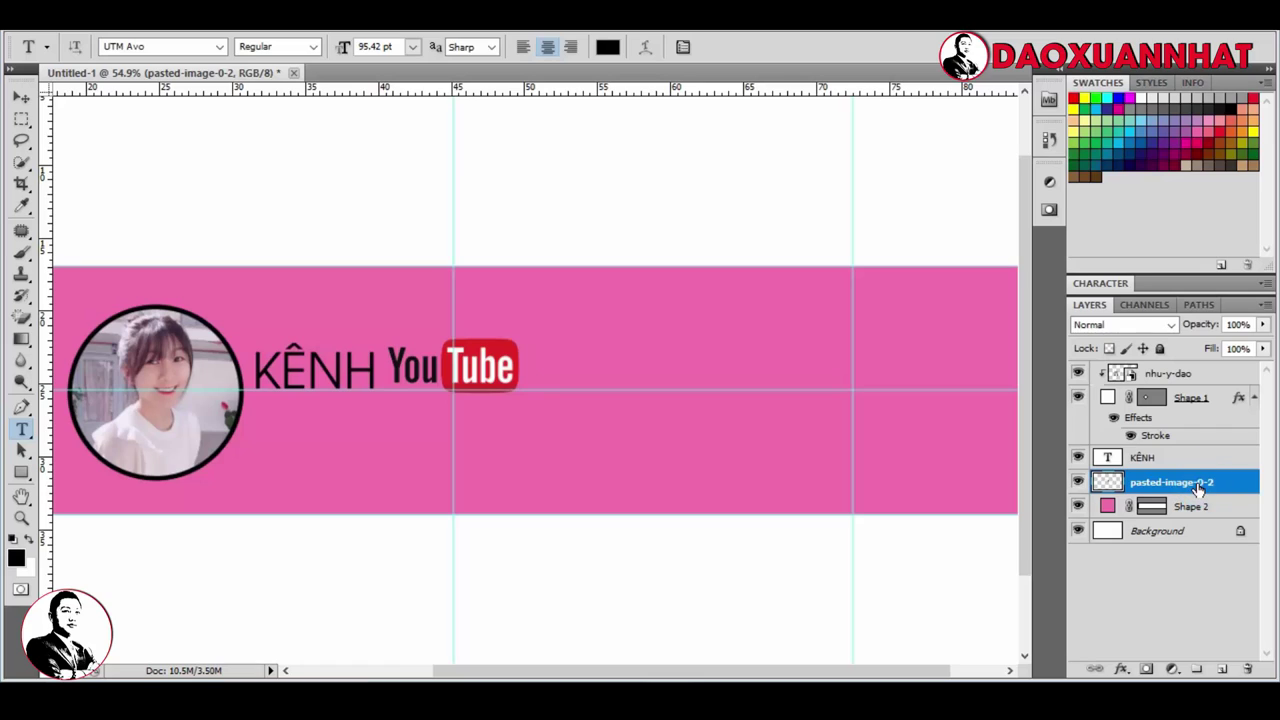
key("ctrl+t")
key("Left")
key("Down")
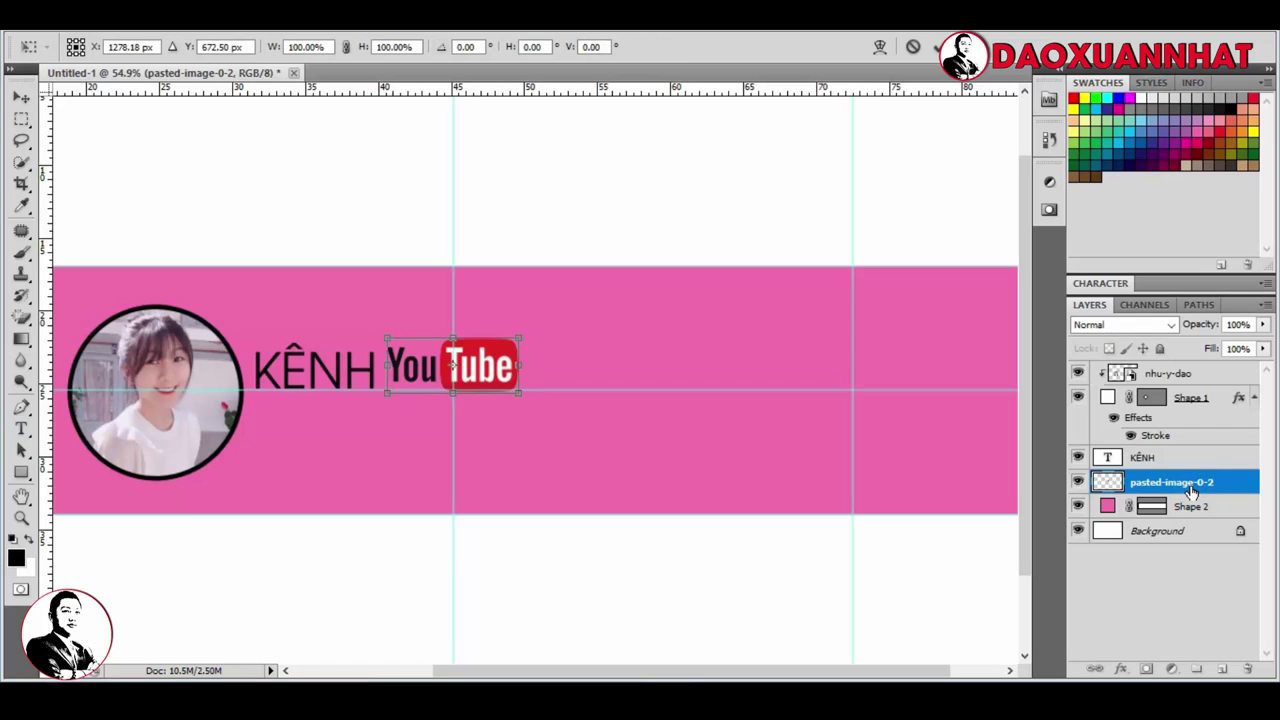
key("Down")
key("Down")
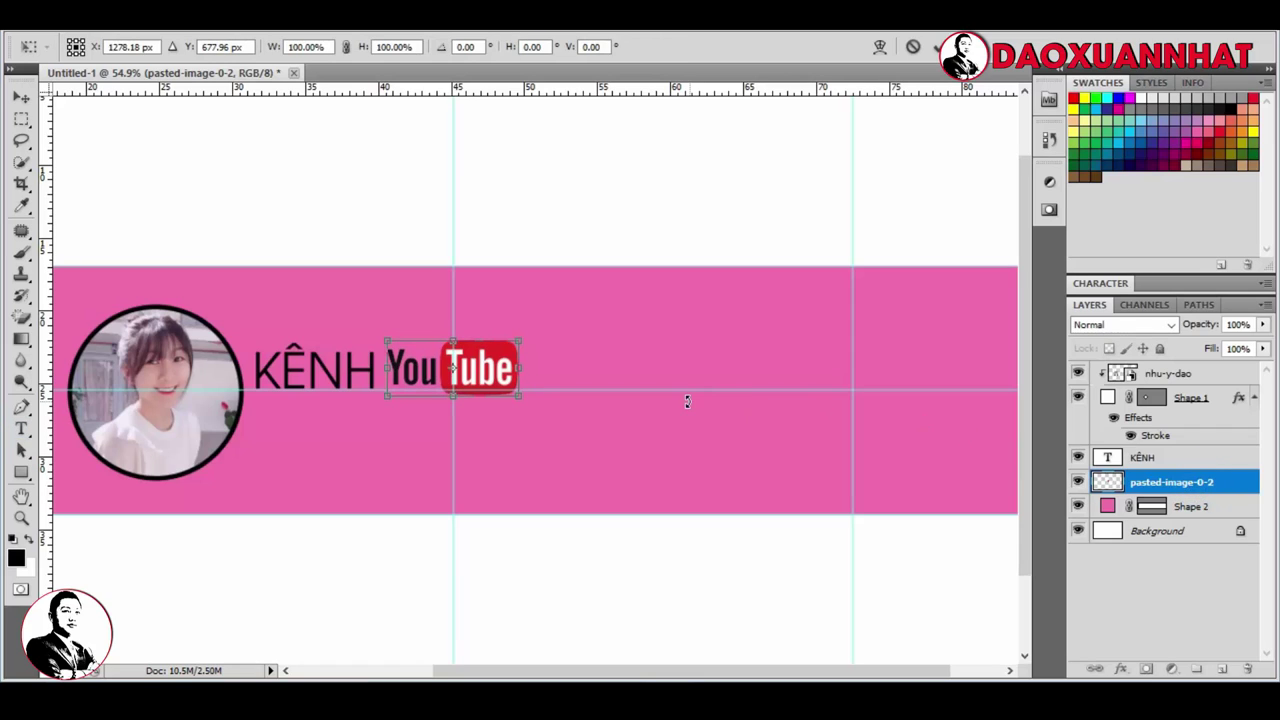
key("Down")
key("Down")
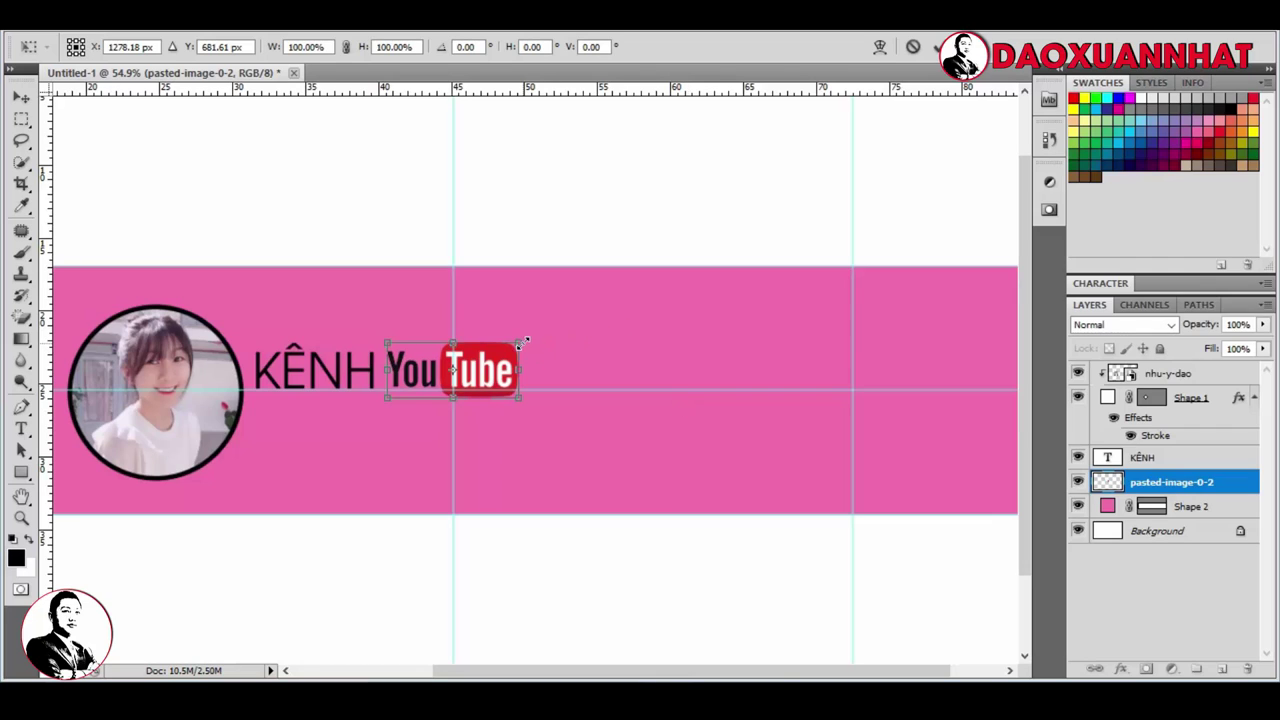
left_click_drag(522, 343, 528, 341)
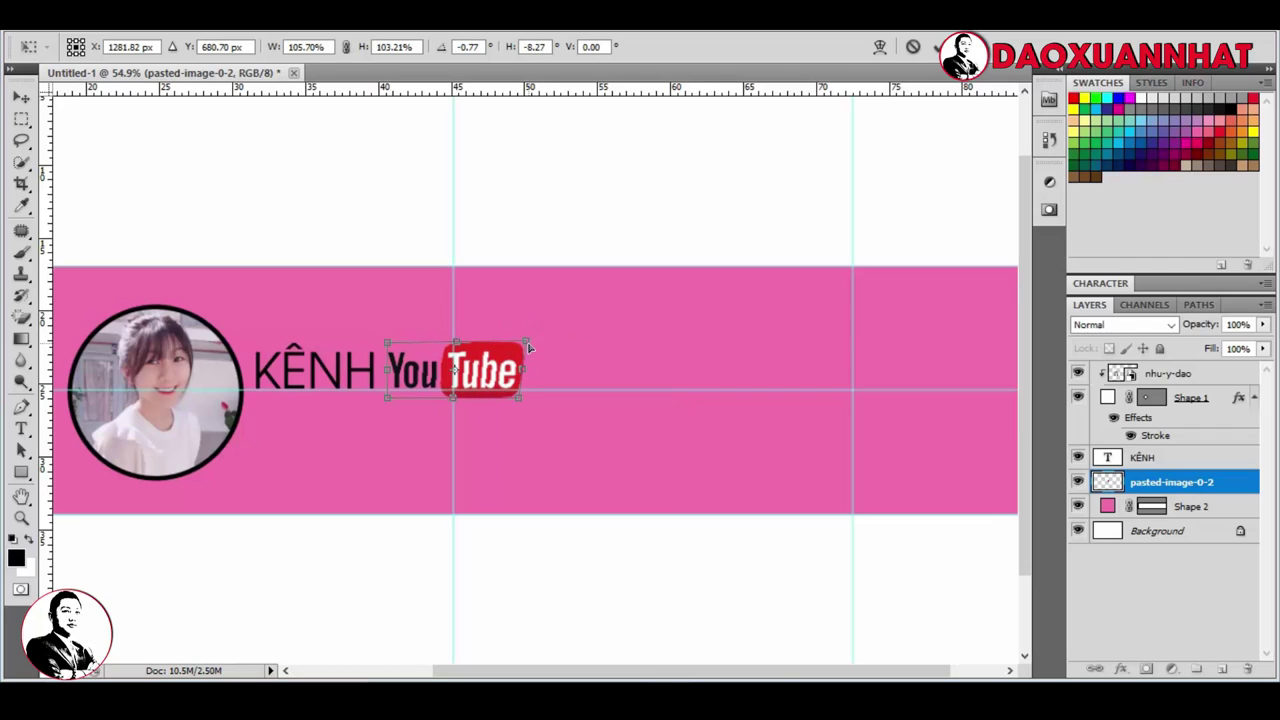
key("ctrl+z")
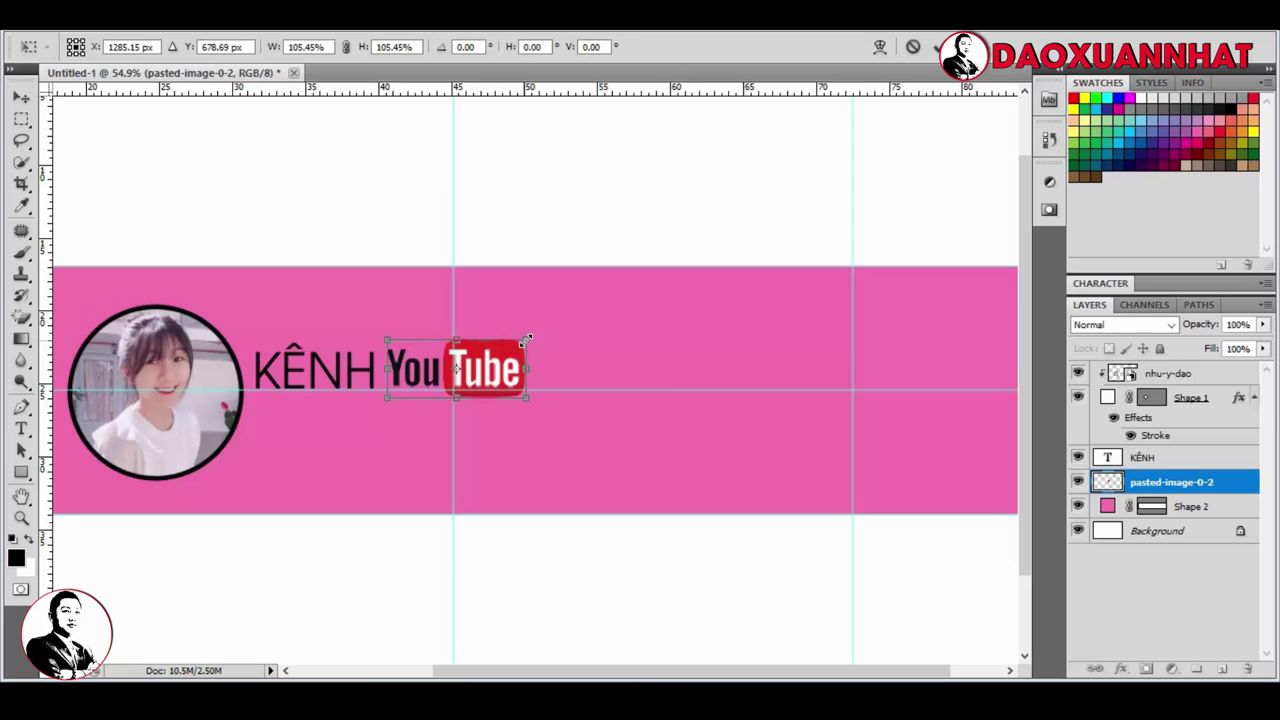
left_click_drag(517, 346, 517, 349)
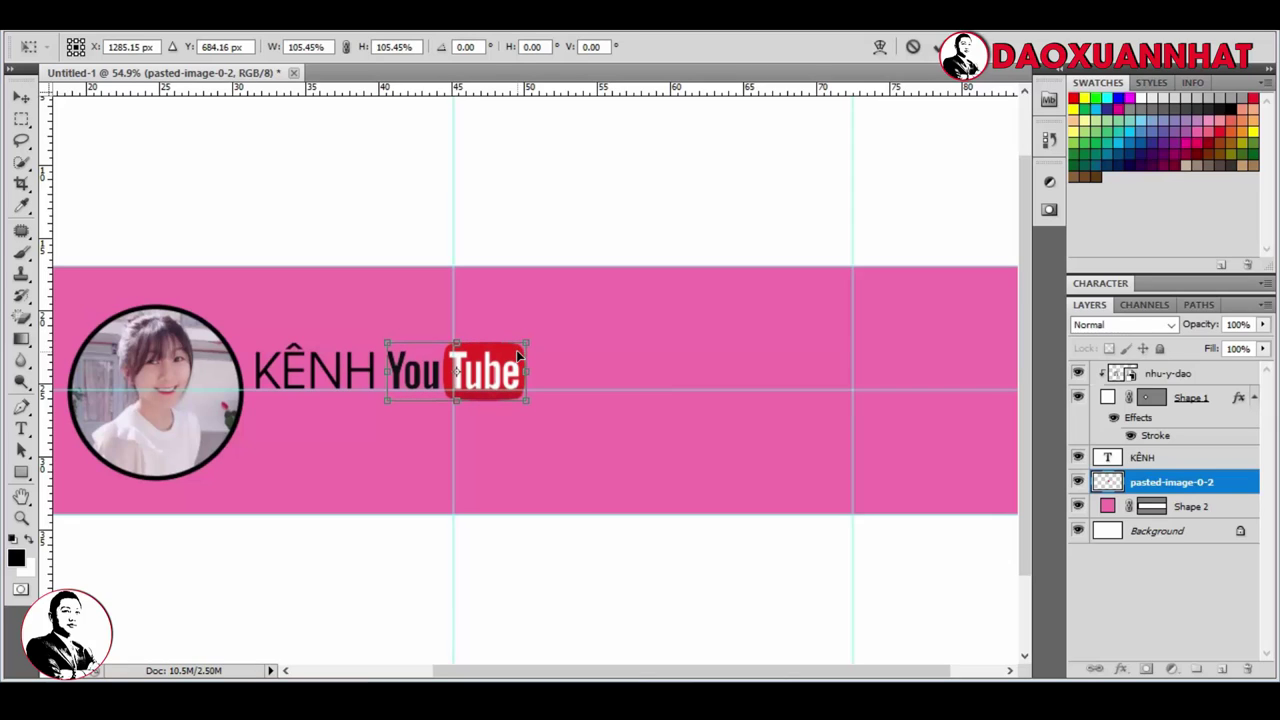
key("Return")
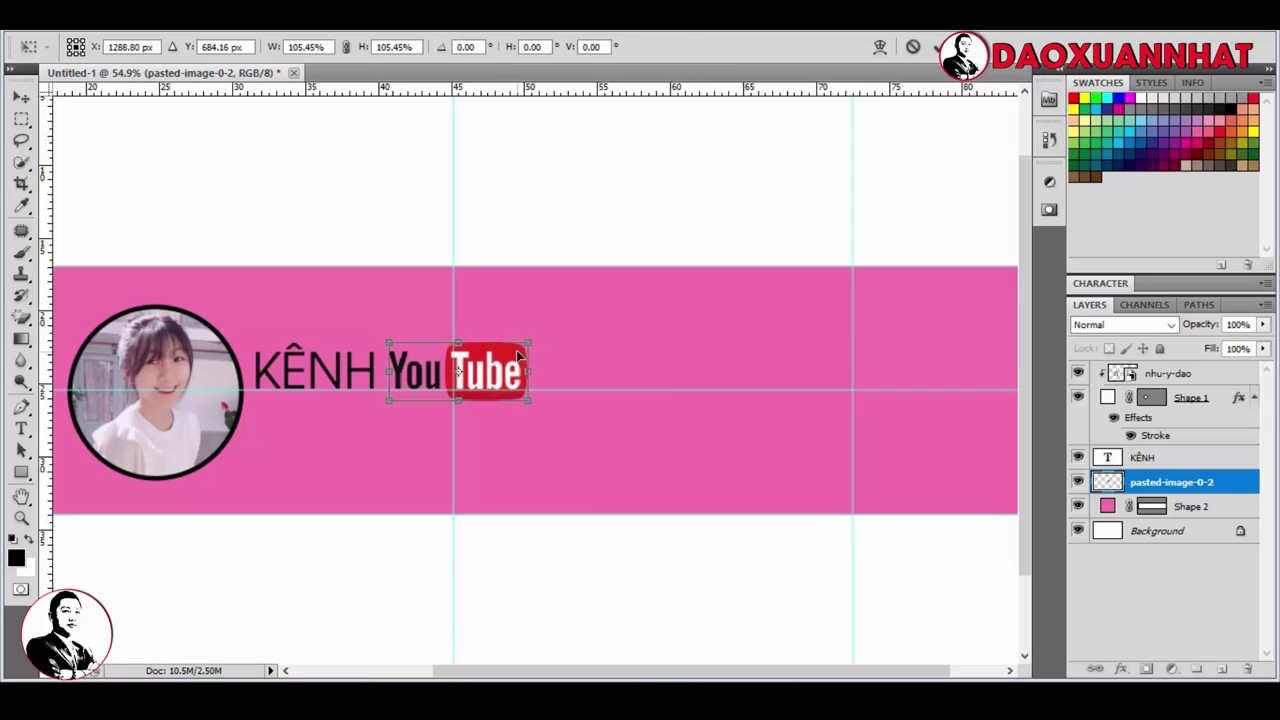
key("t")
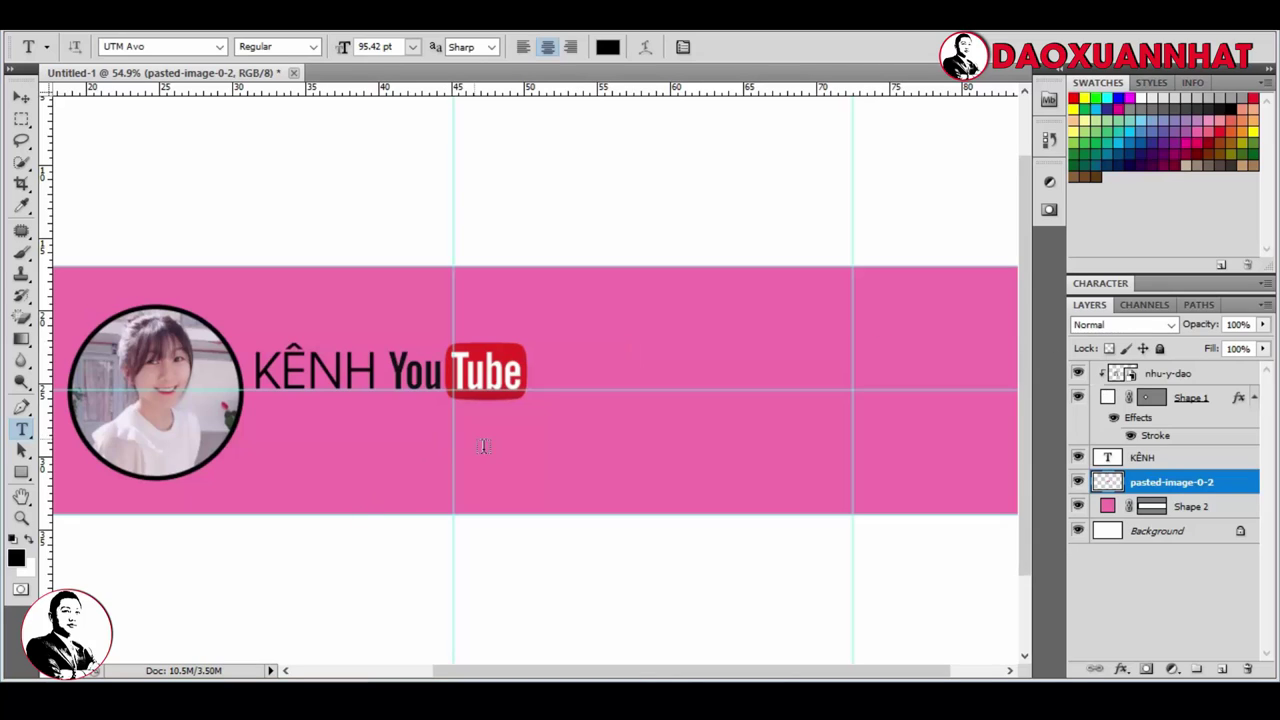
Step: Type the channel owner's name as a new text line below KÊNH YouTube
left_click(421, 443)
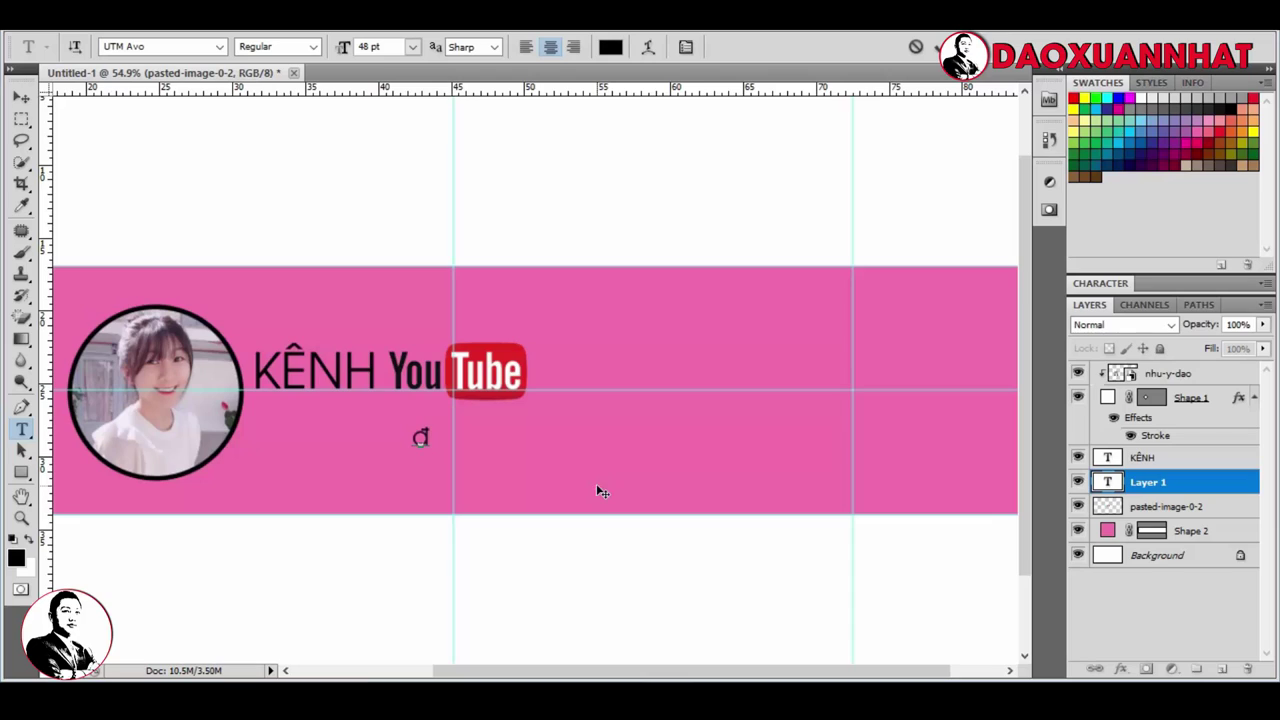
type("Đ")
type("ao")
type(" T")
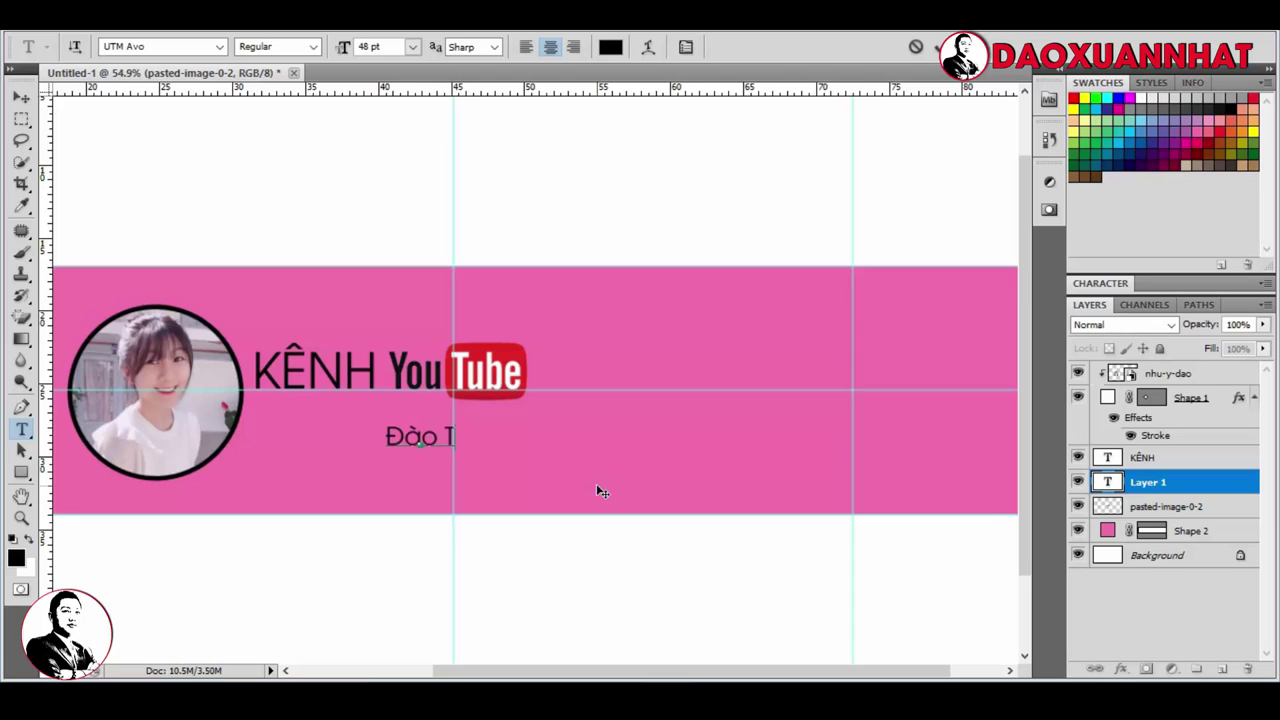
type("hị Như")
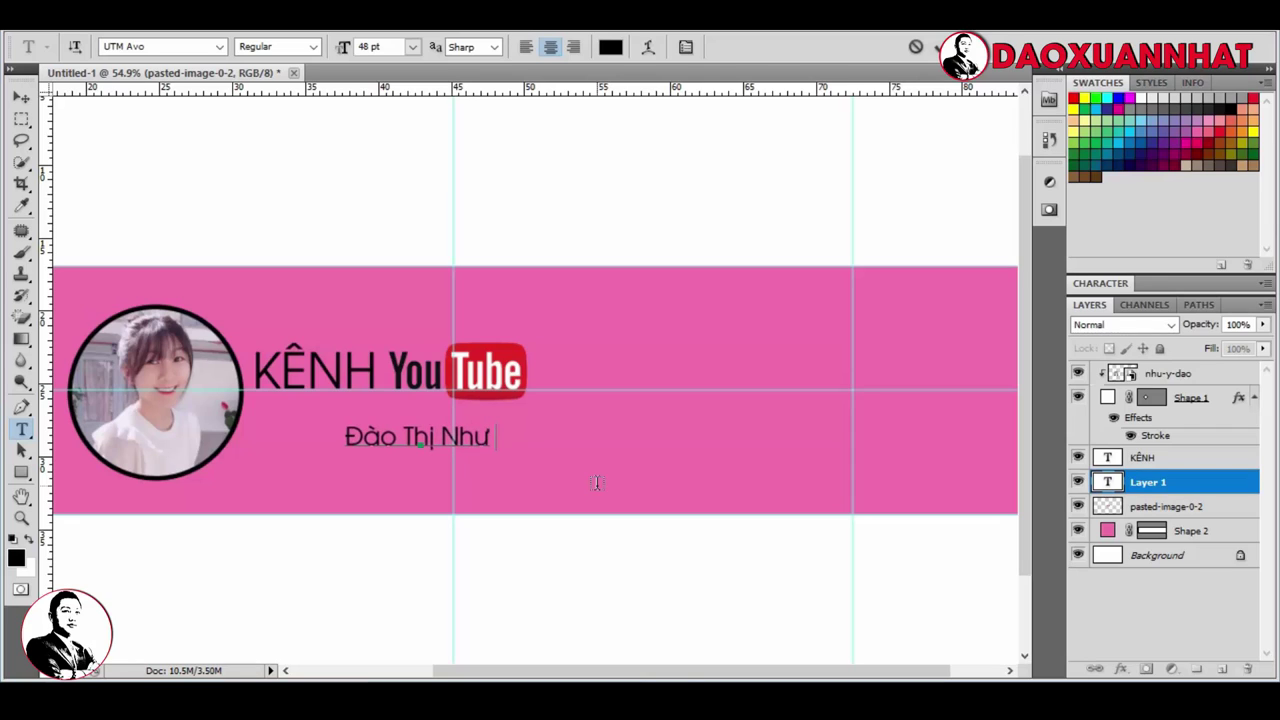
type("Y")
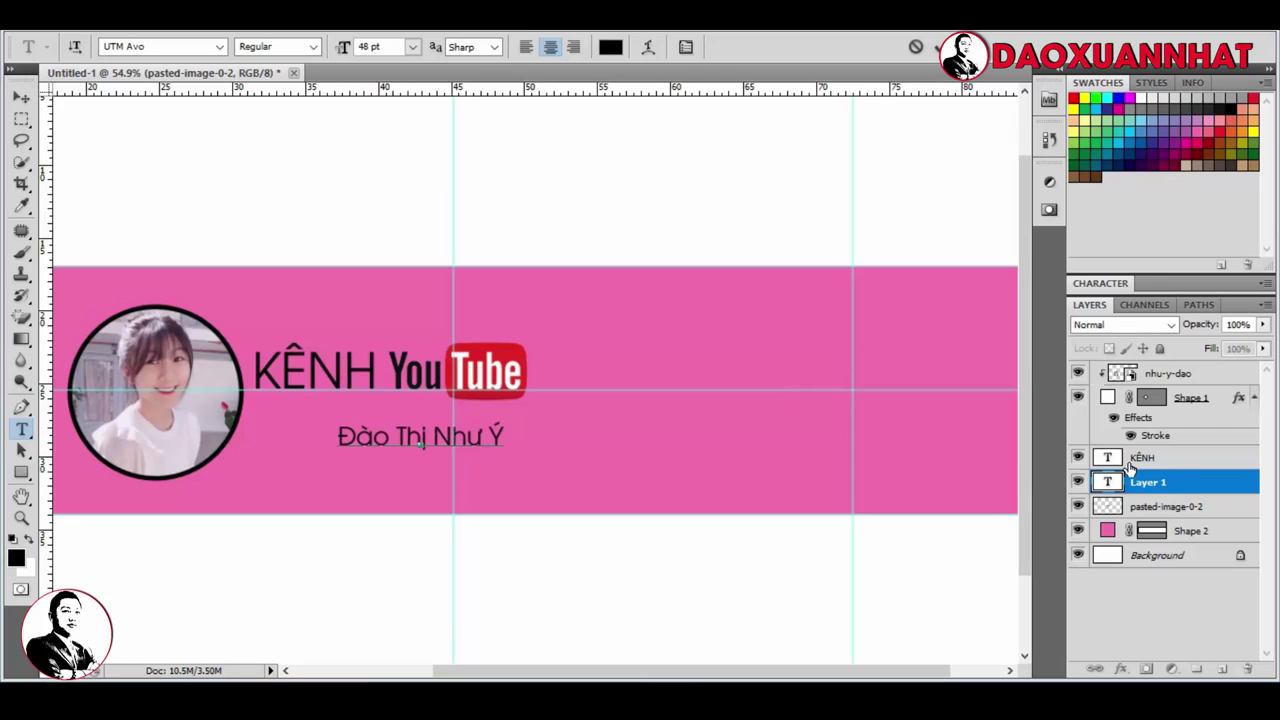
left_click(1165, 482)
Step: Scale the channel name text up about 282% to 135.35 pt
key("ctrl+t")
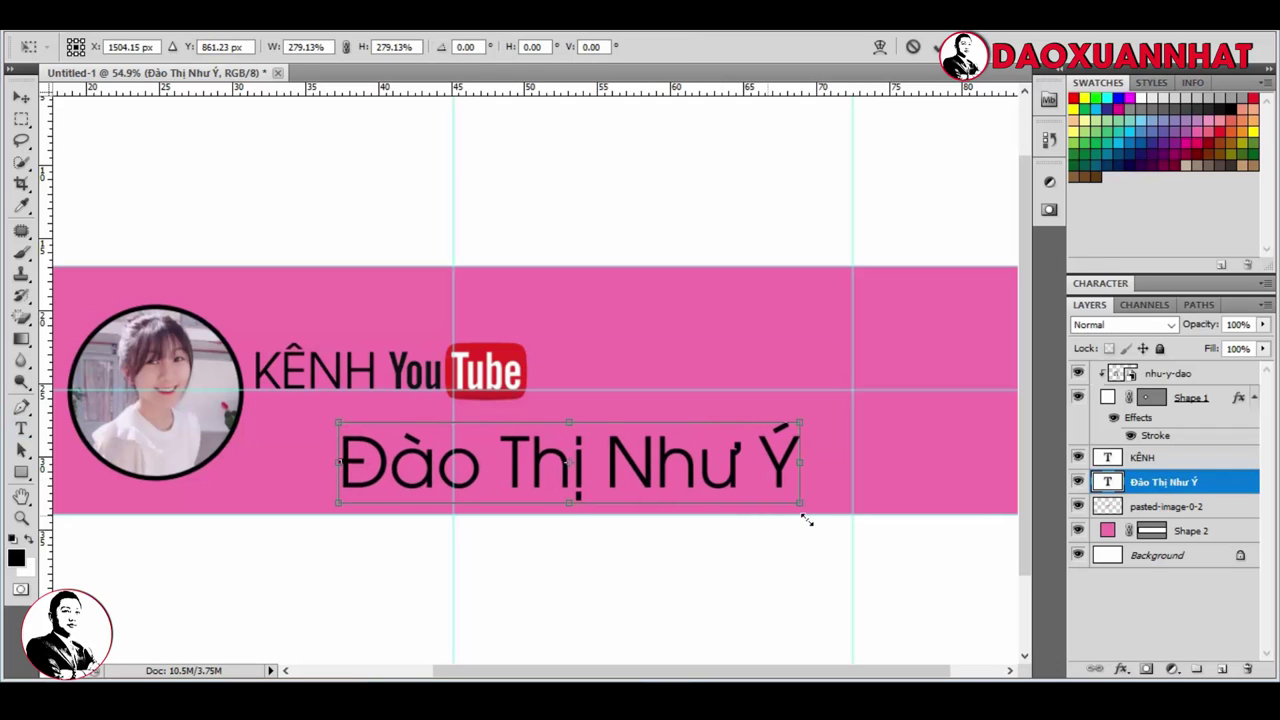
mouse_move(506, 452)
left_mouse_down()
mouse_move(806, 506)
mouse_move(772, 460)
left_mouse_up()
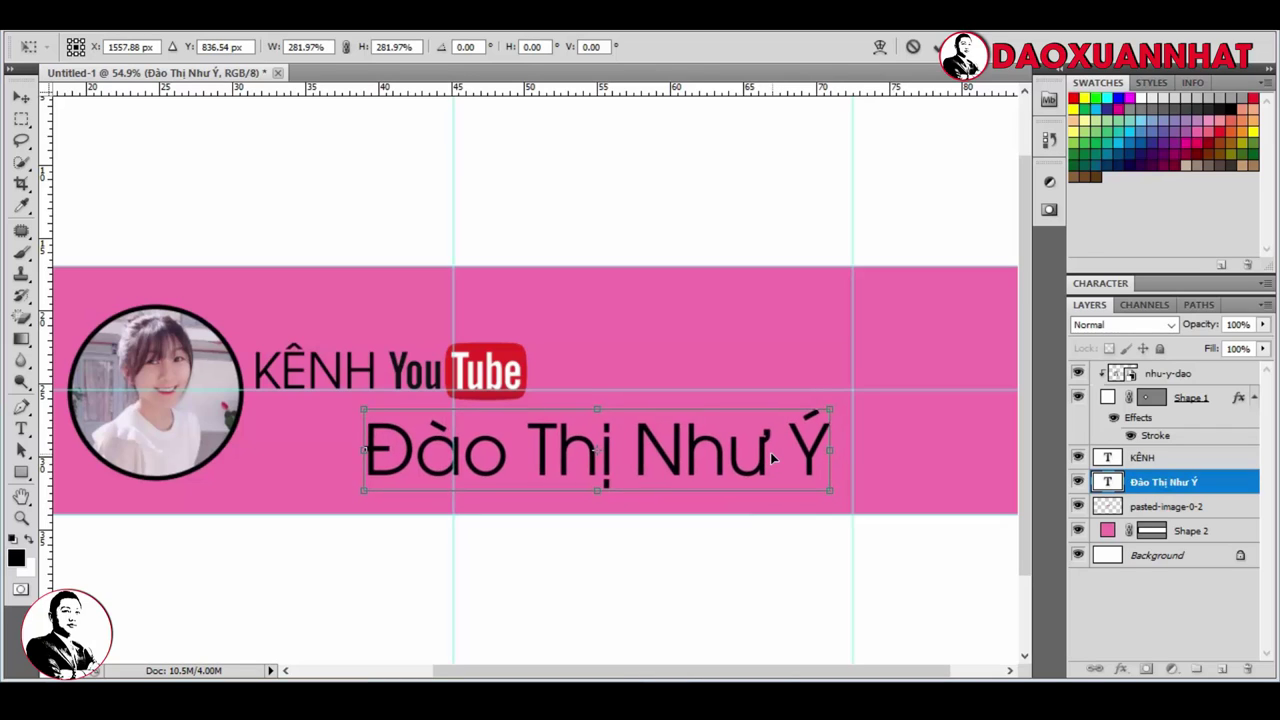
key("Return")
key("t")
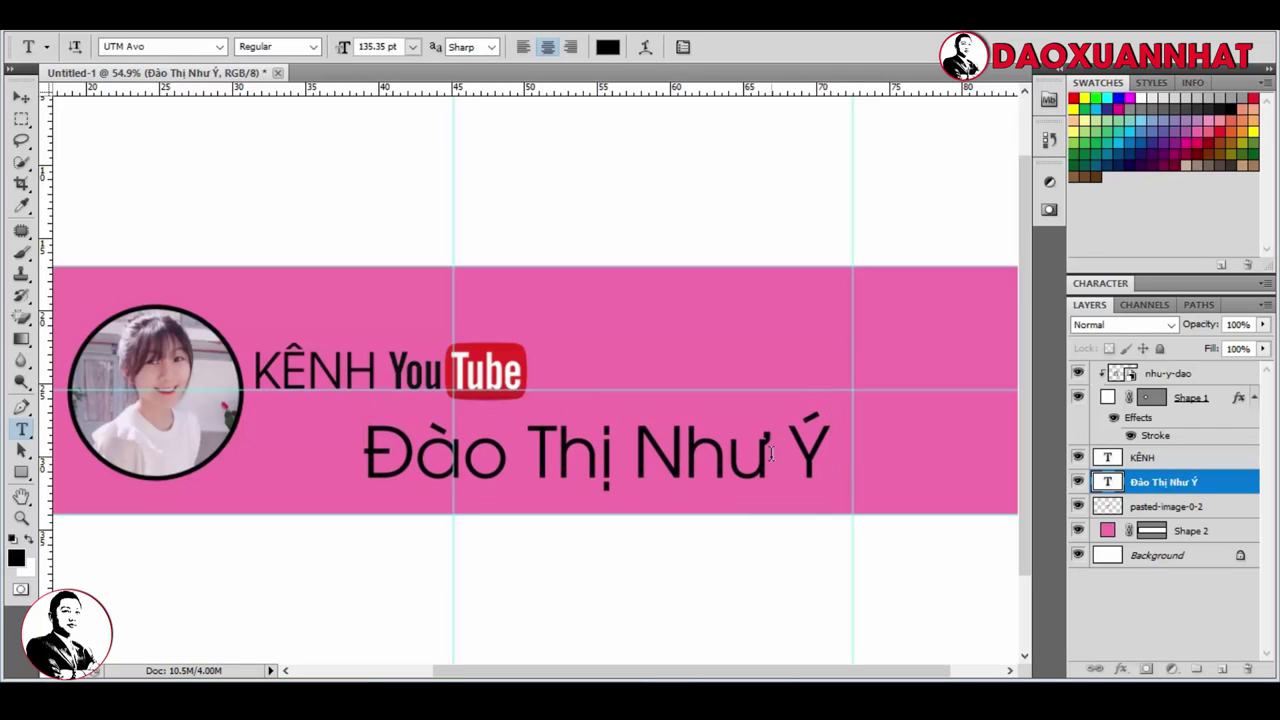
left_click(538, 452)
Step: Change the whole channel name's font to UTM Facebook after briefly trying UTM Bitsumishi Pro
key("ctrl+a")
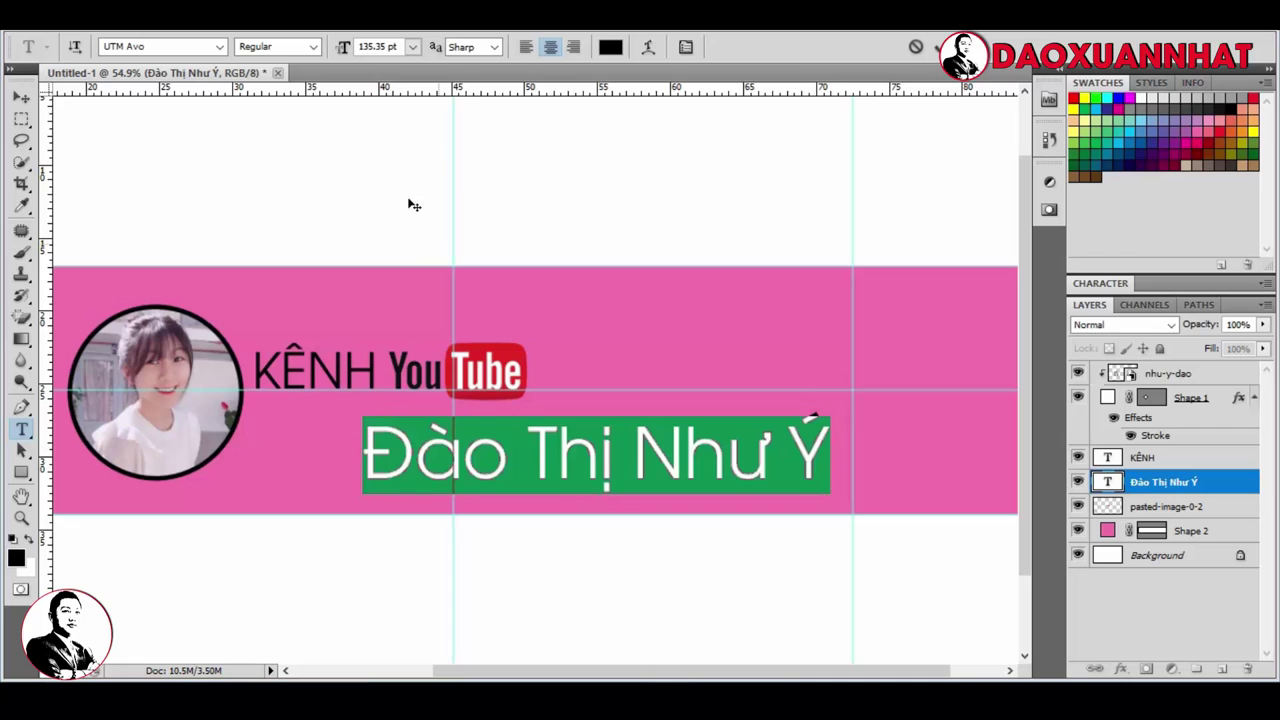
left_click(219, 47)
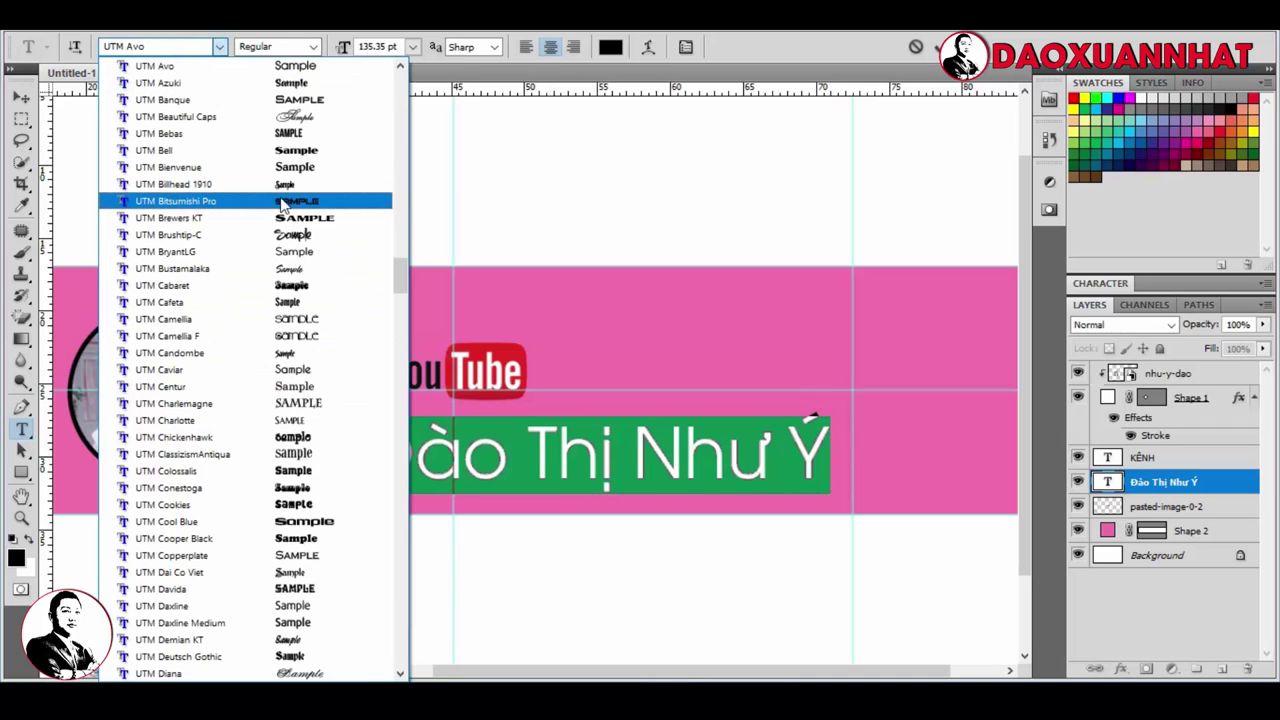
left_click(280, 201)
left_click(219, 47)
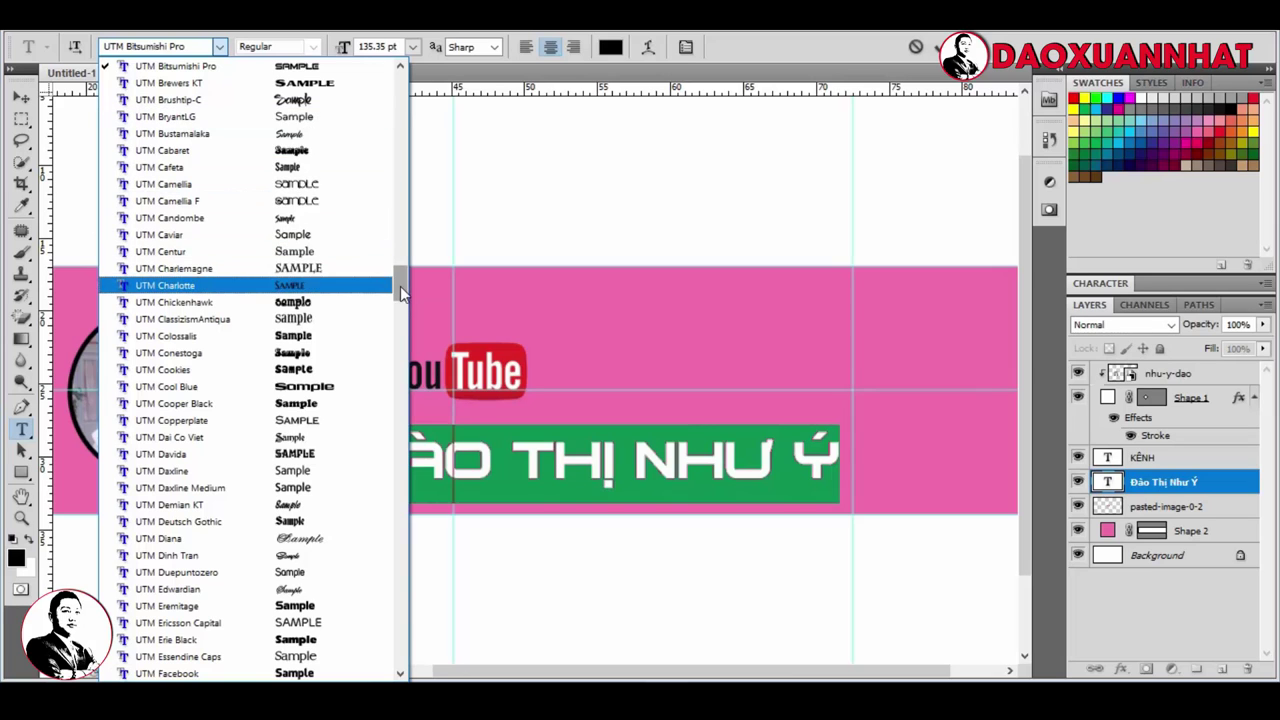
left_click_drag(400, 280, 404, 310)
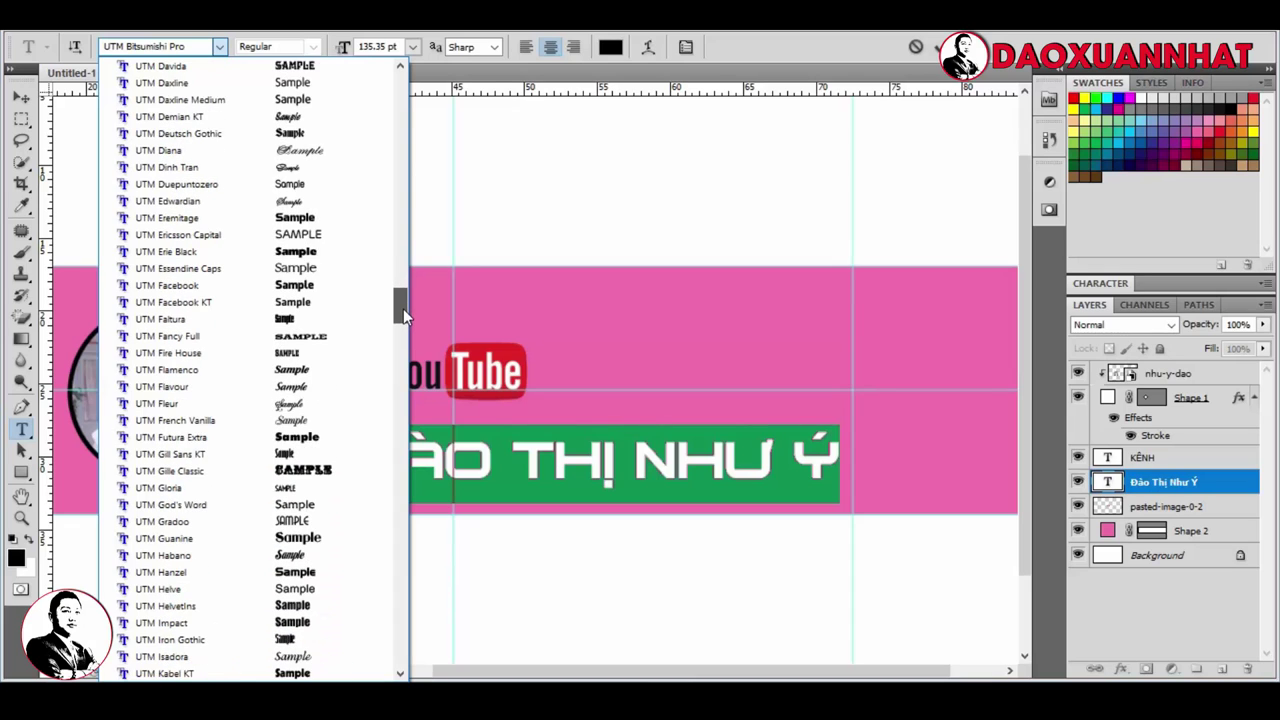
left_click(347, 288)
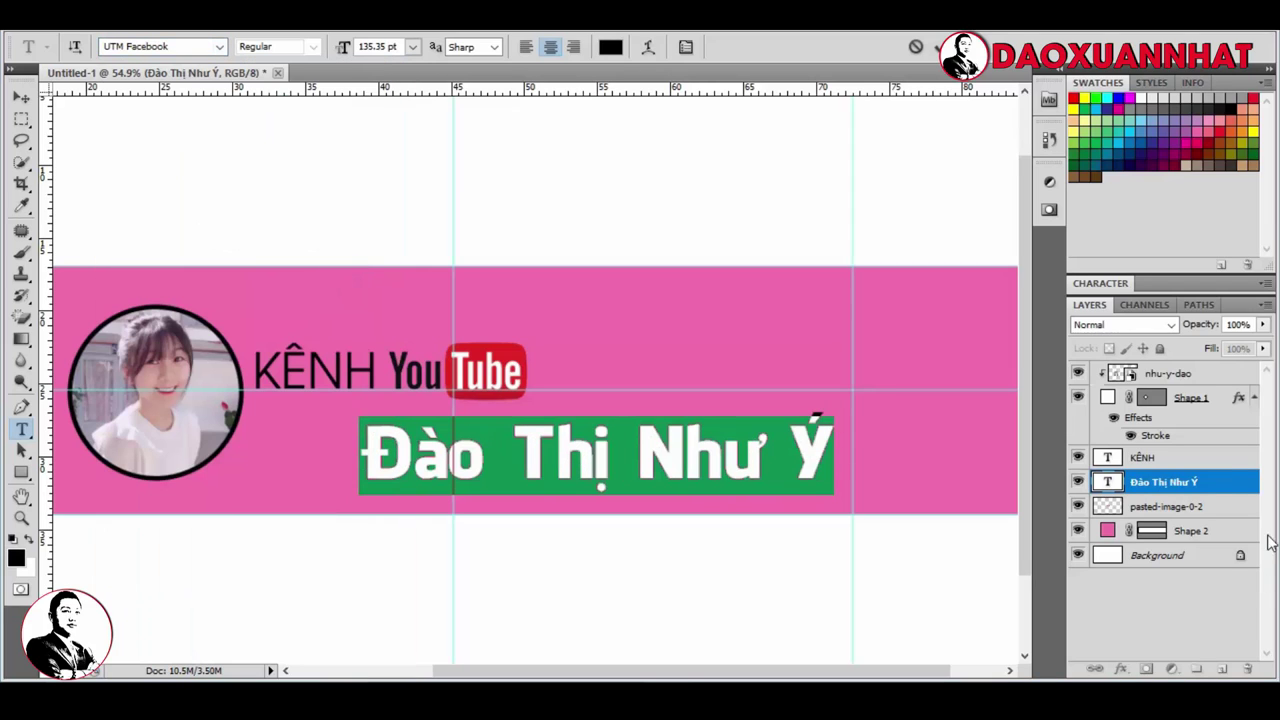
left_click(1222, 481)
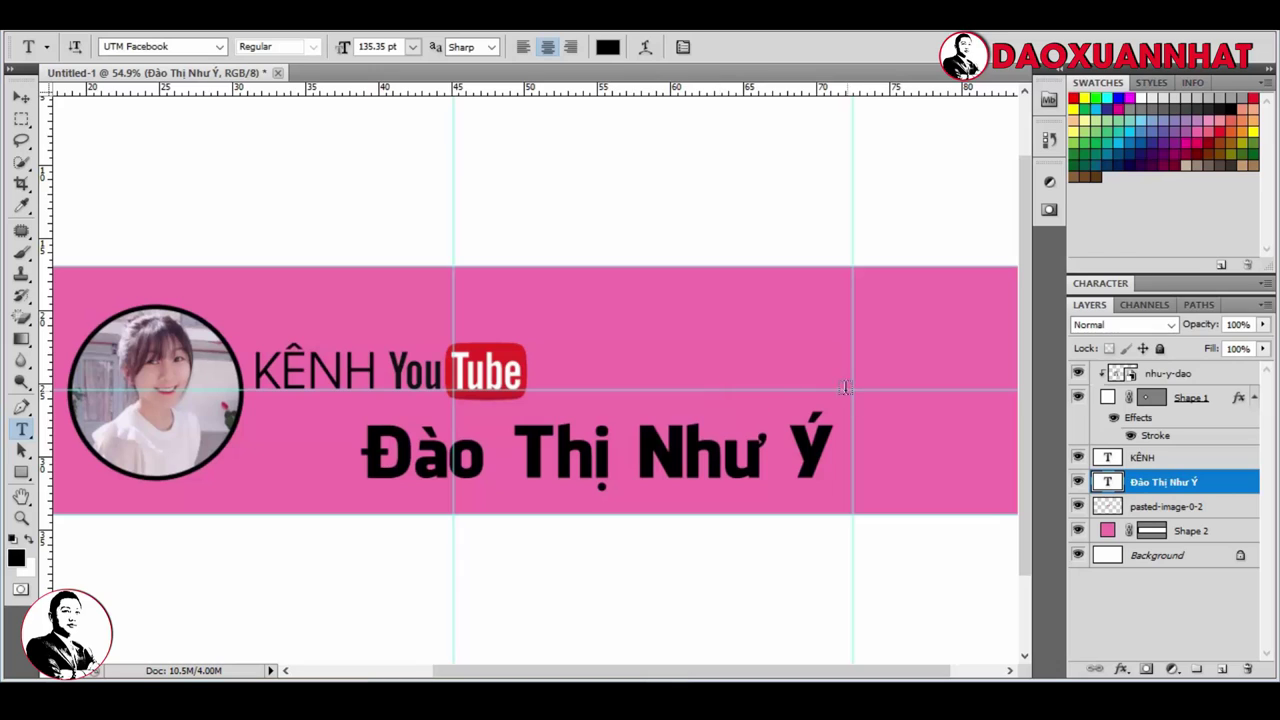
Step: Fit the banner in the window and nudge the channel name upward
key("ctrl+0")
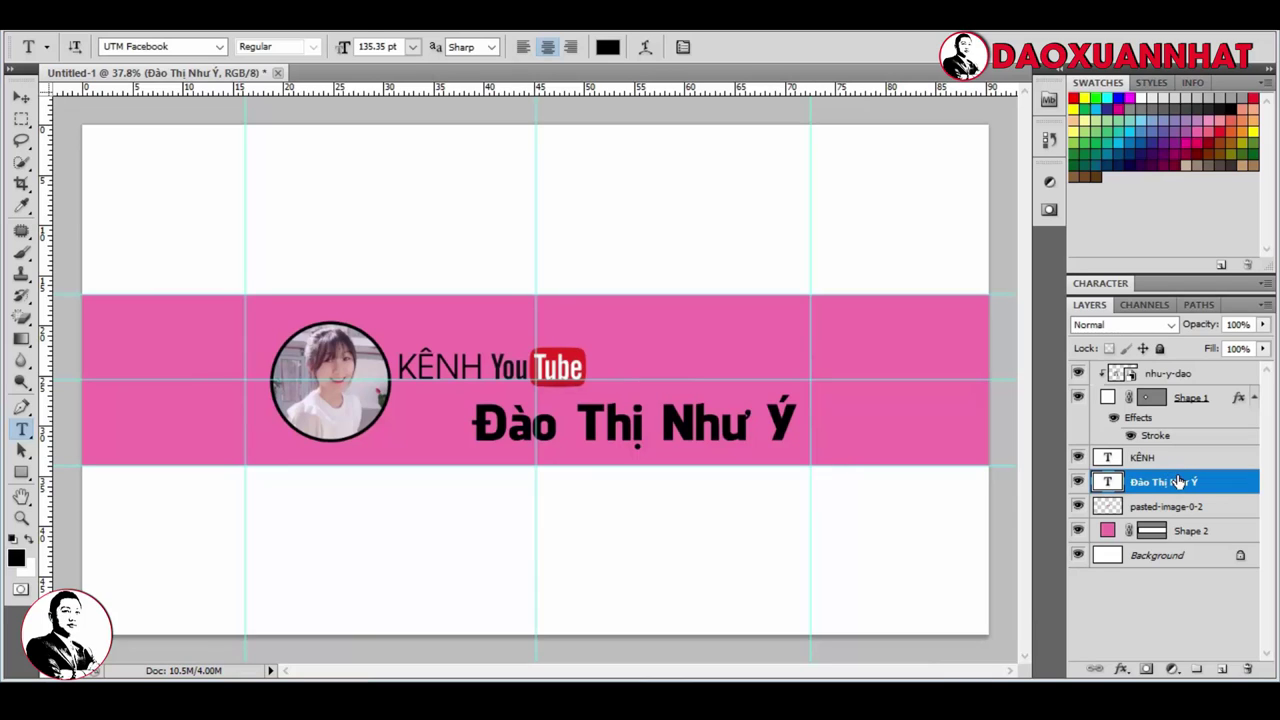
key("ctrl+t")
key("shift+Up")
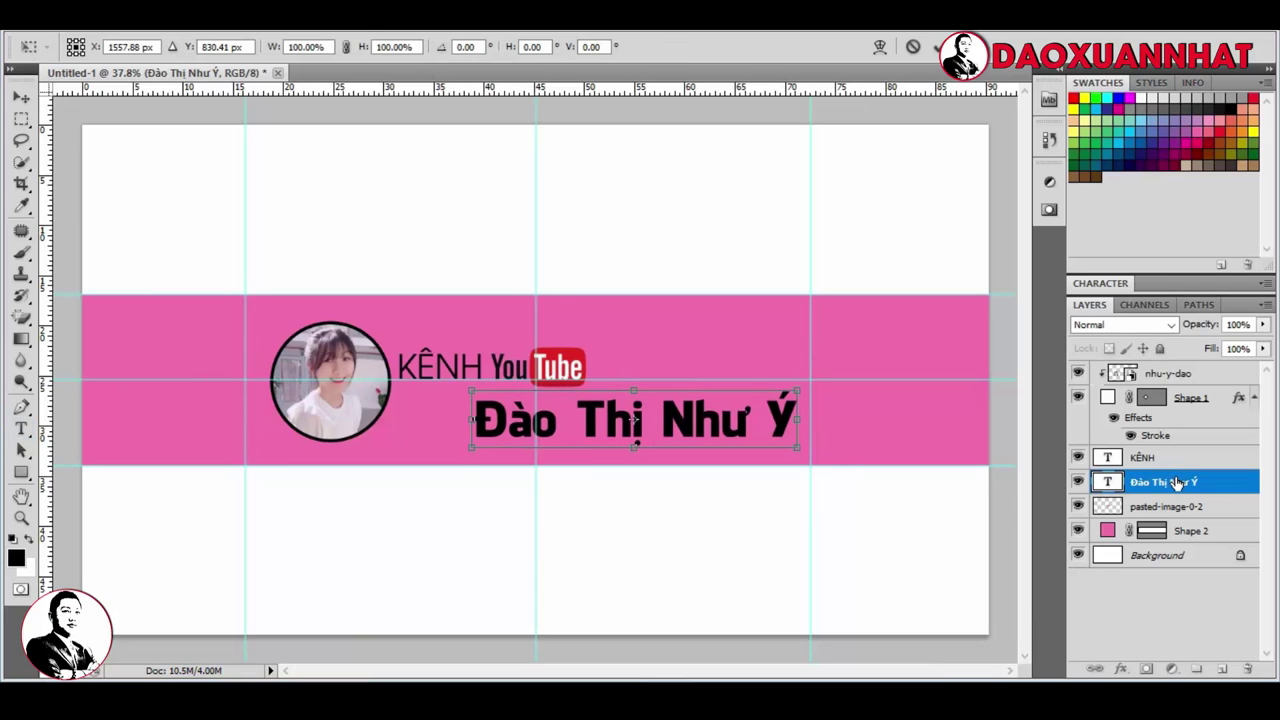
key("shift+Up")
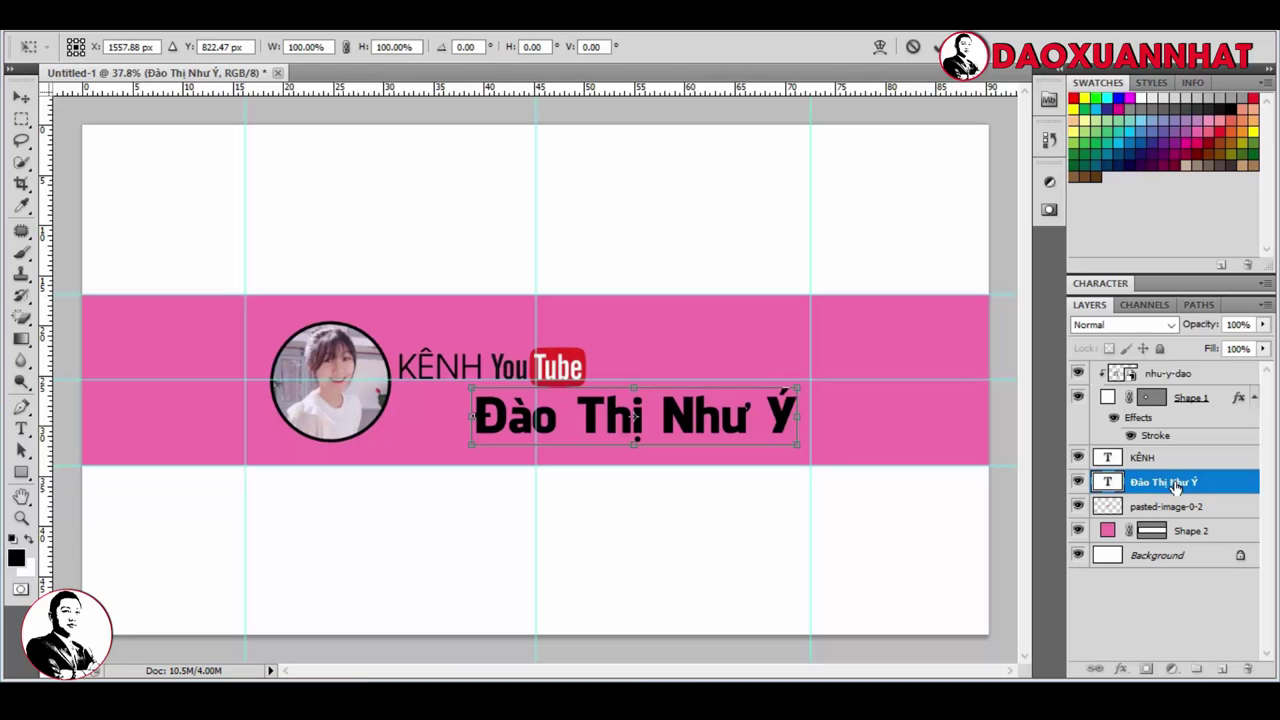
key("Return")
key("t")
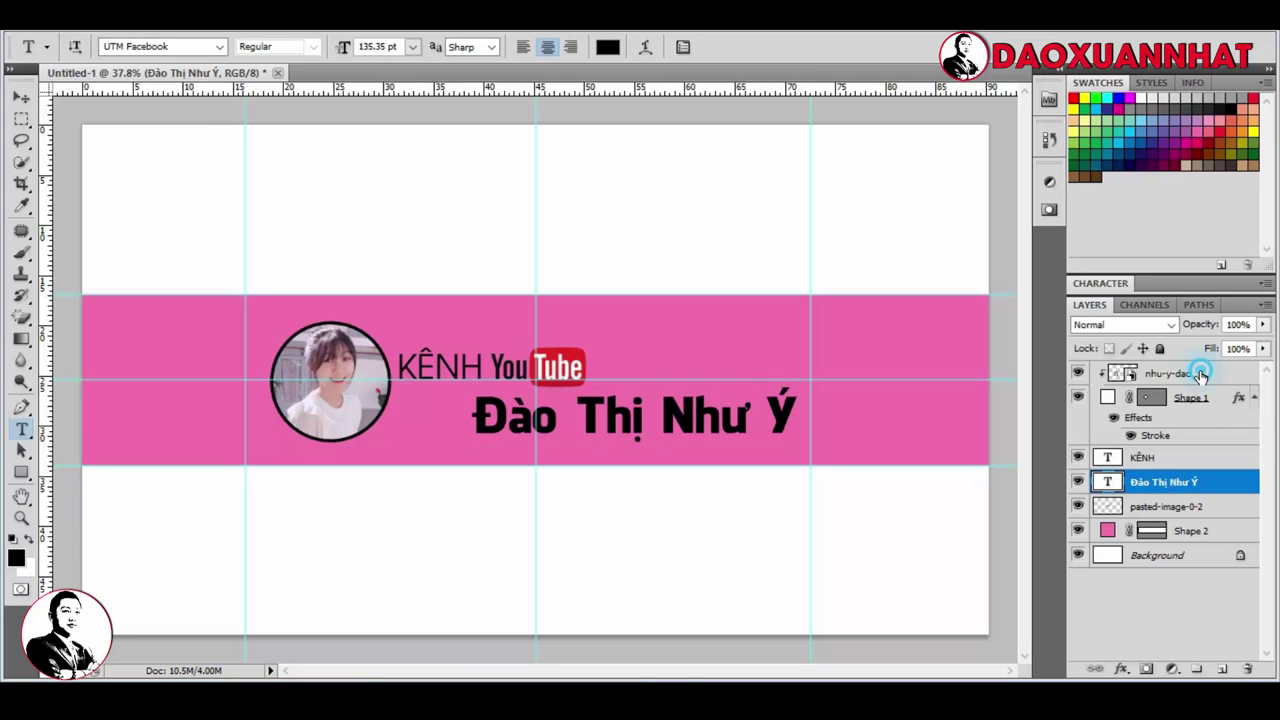
Step: Move the KÊNH, channel name and YouTube logo layers together slightly higher
left_click(1200, 372)
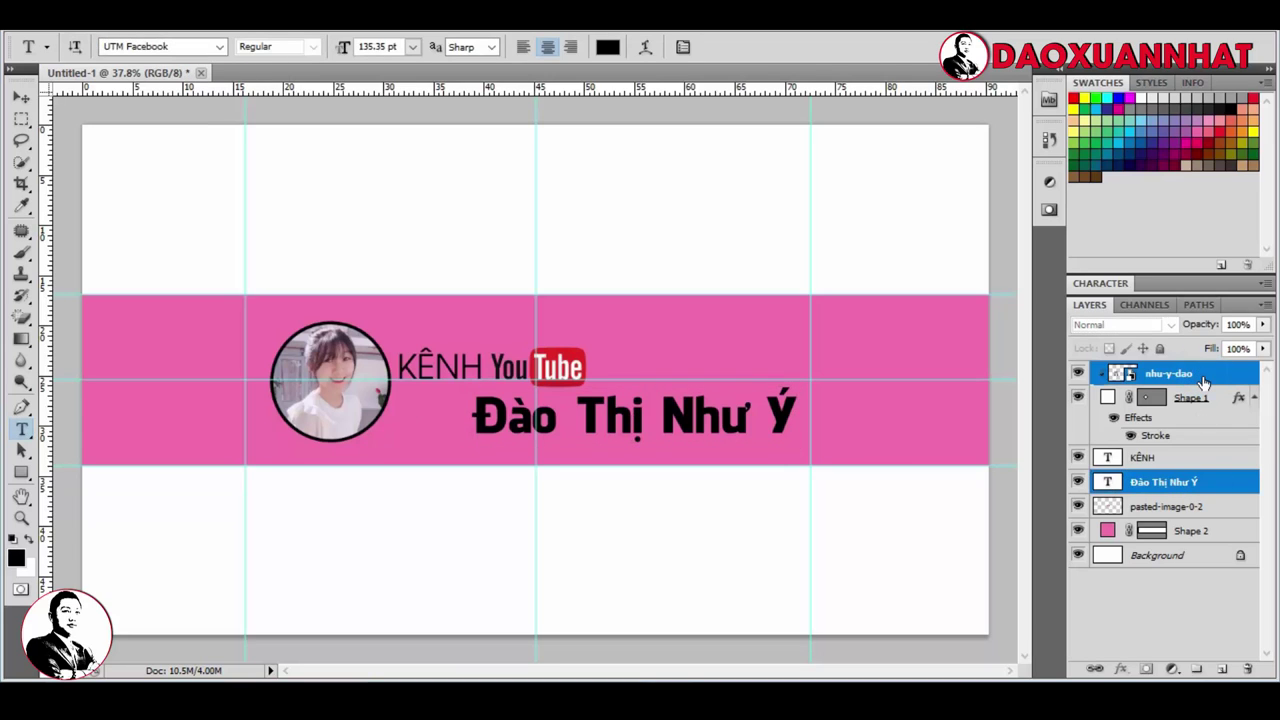
left_click(1186, 457)
left_click(1186, 482, "shift")
left_click(1184, 506, "shift")
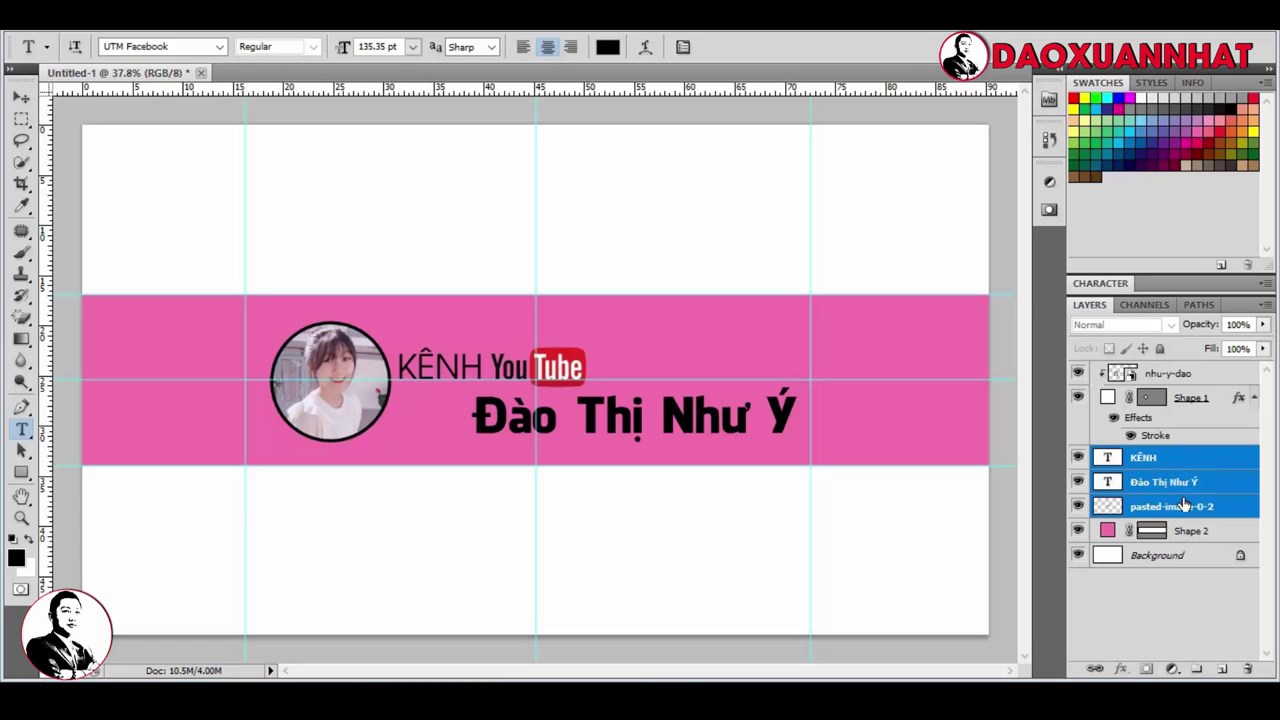
key("ctrl+t")
left_click_drag(760, 405, 763, 395)
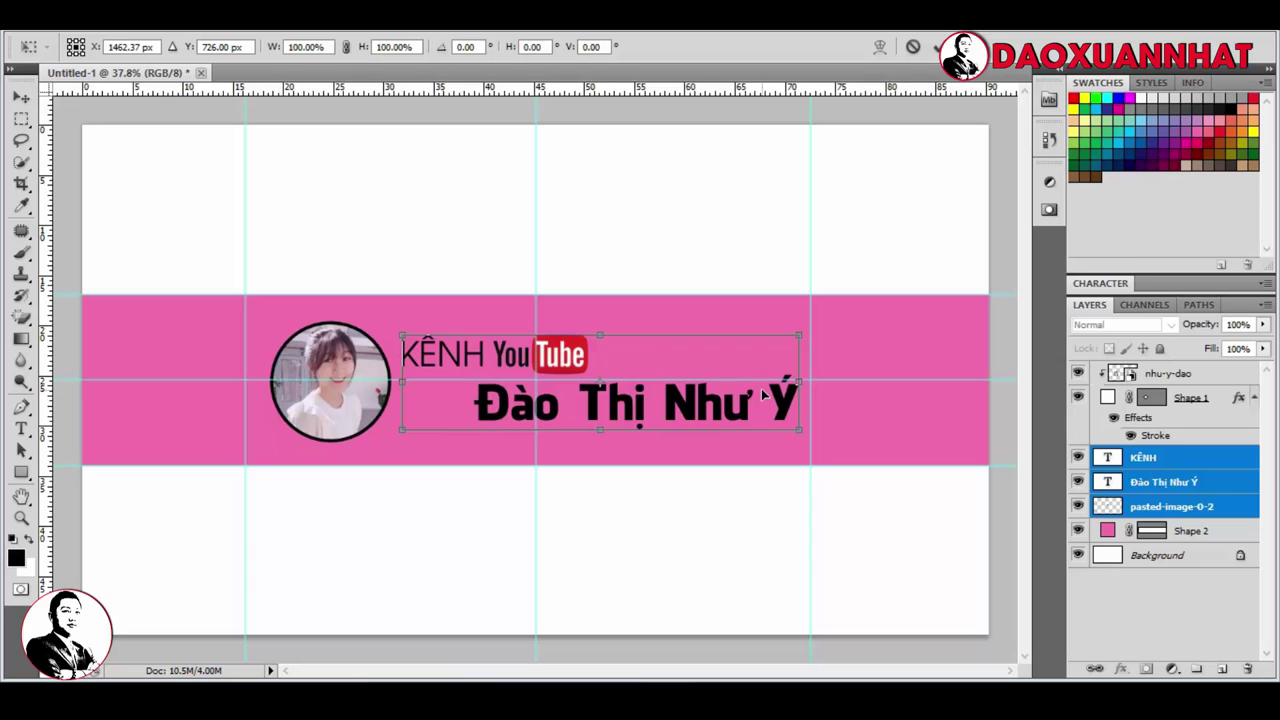
key("Return")
key("t")
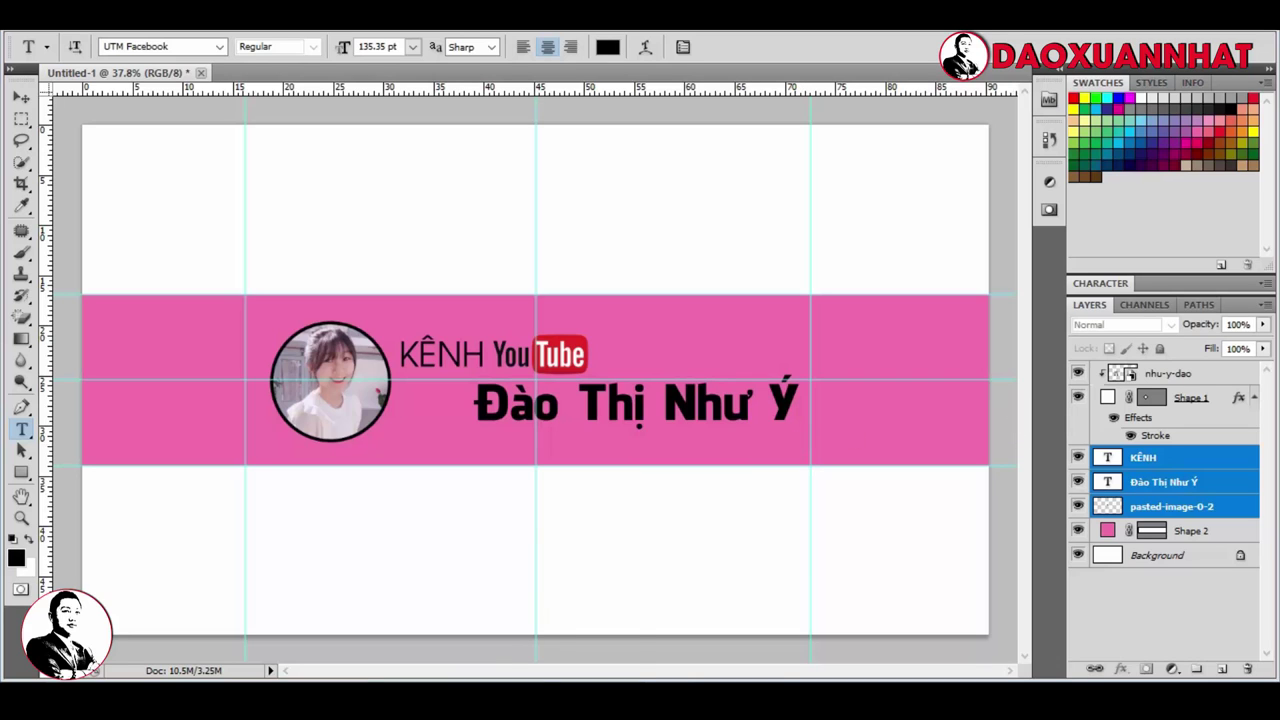
Step: Search Google Images for 'đăng ký youtube png'
left_click(632, 615)
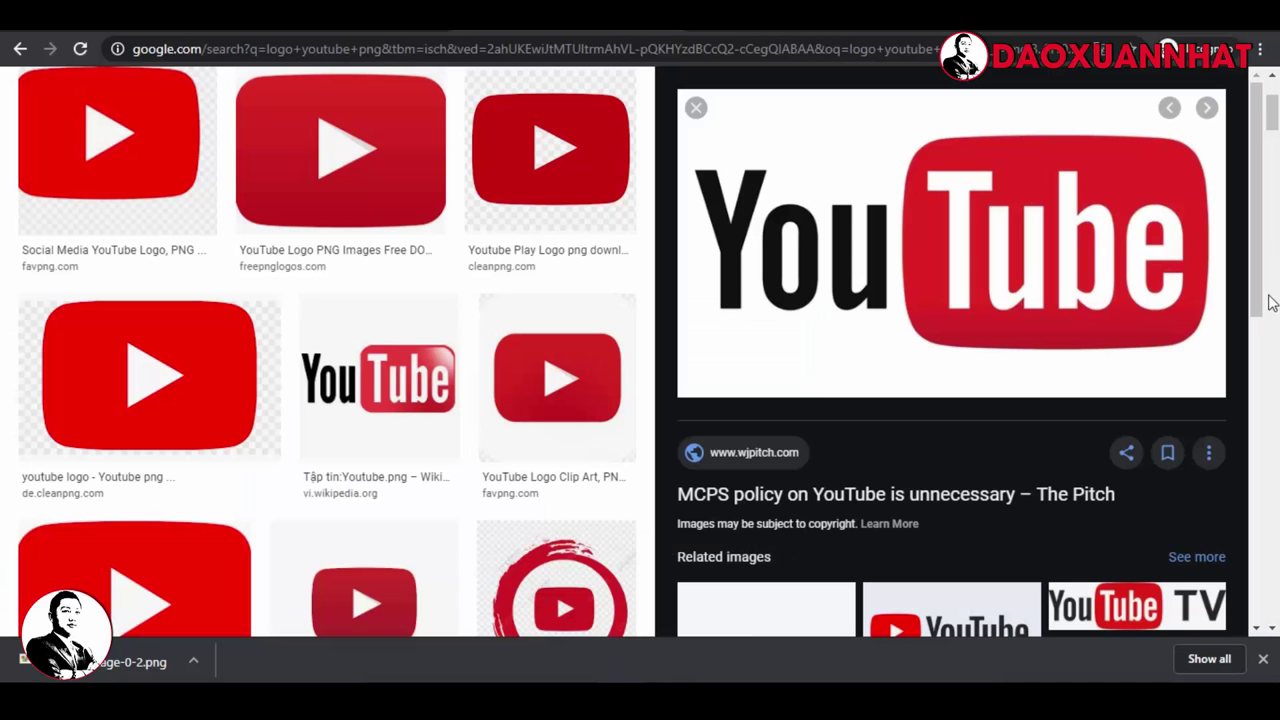
scroll(1273, 85, "up", 3)
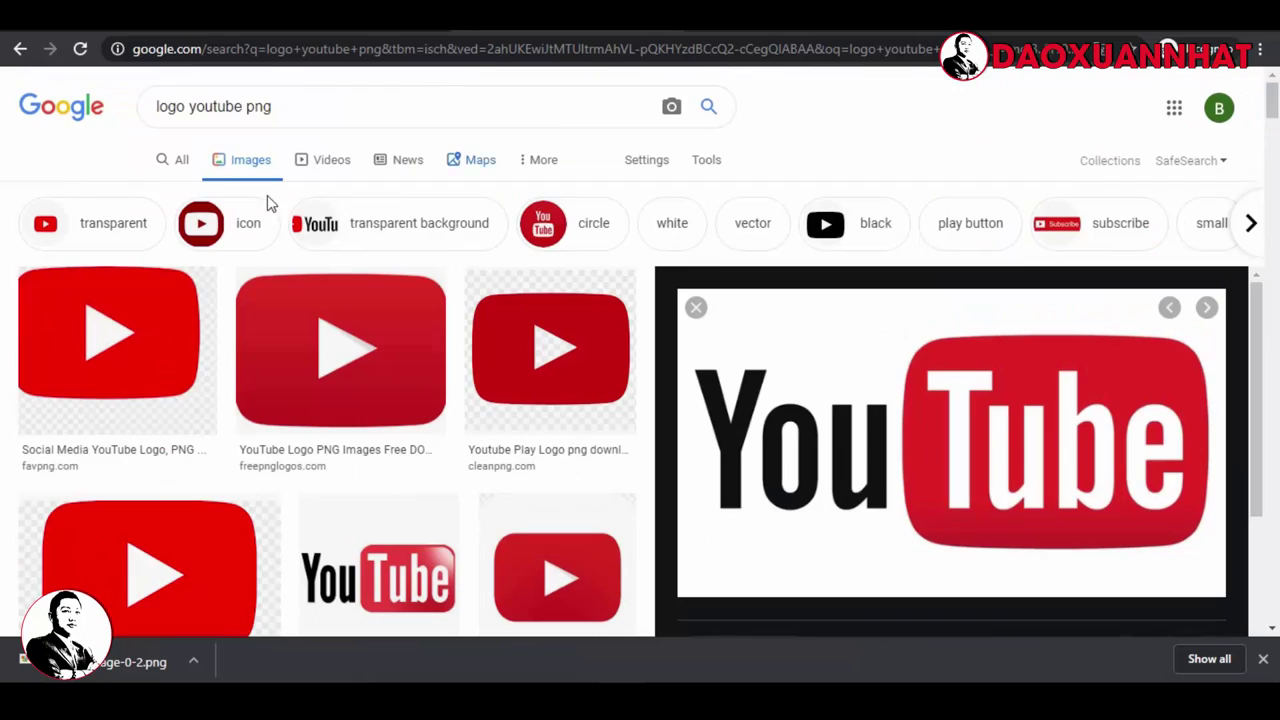
double_click(168, 108)
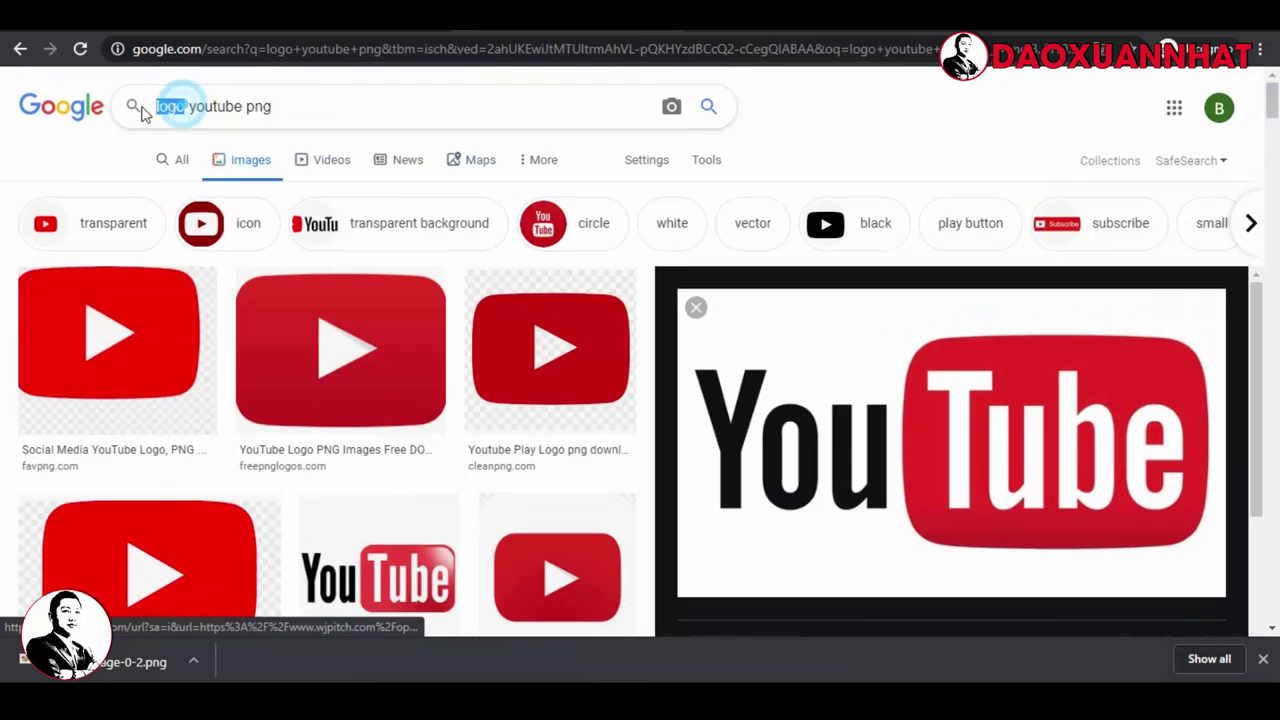
type("đăng")
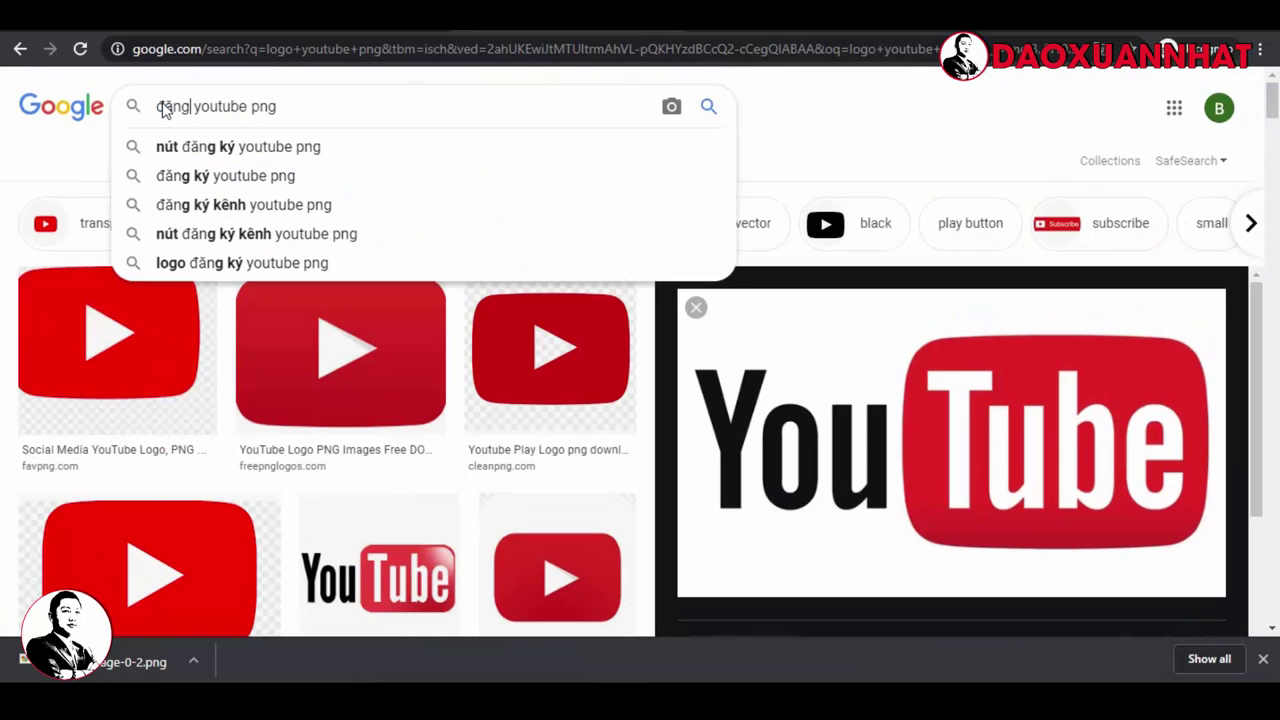
left_click(211, 147)
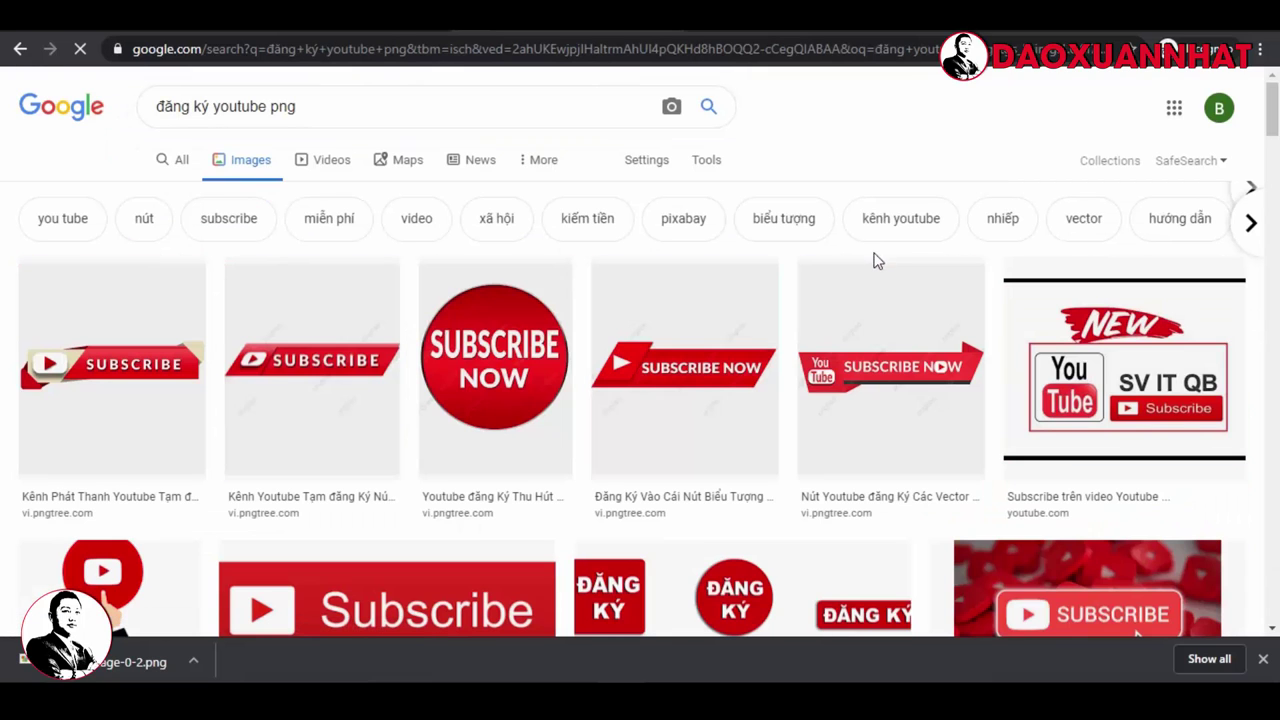
Step: Save the red Subscribe banner image to the Desktop and return to Photoshop
left_click(691, 382)
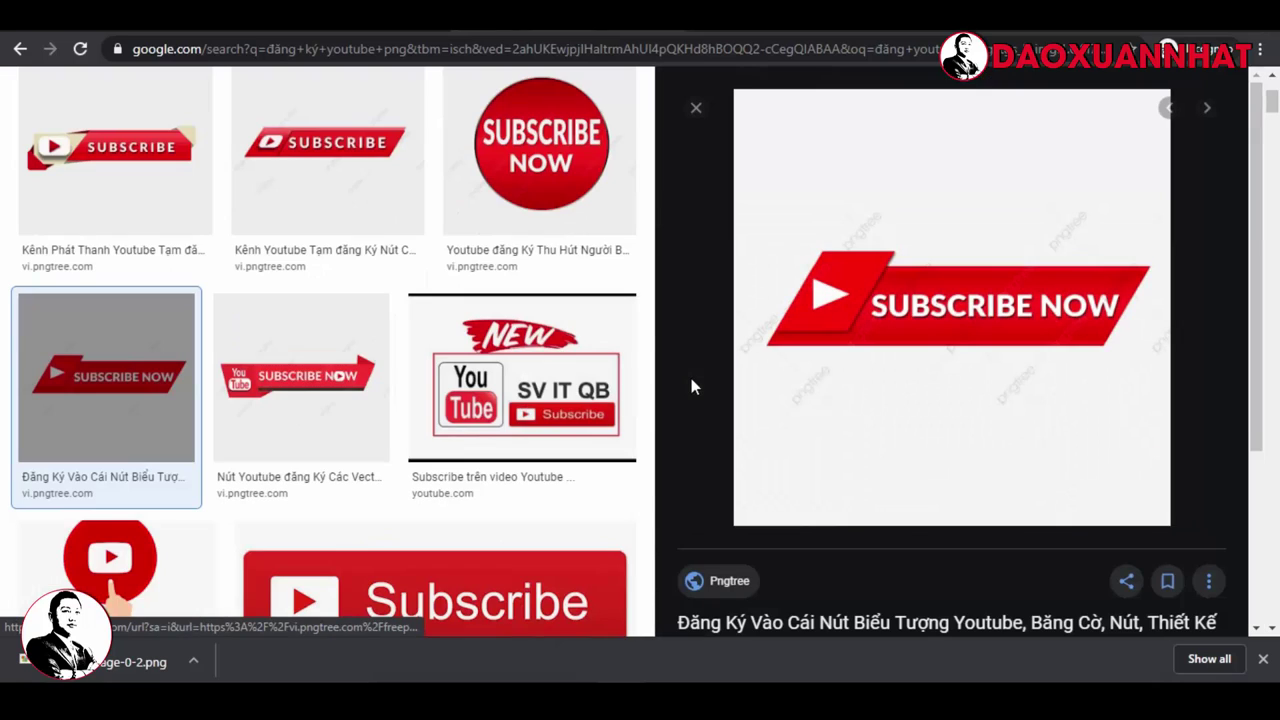
left_click(113, 182)
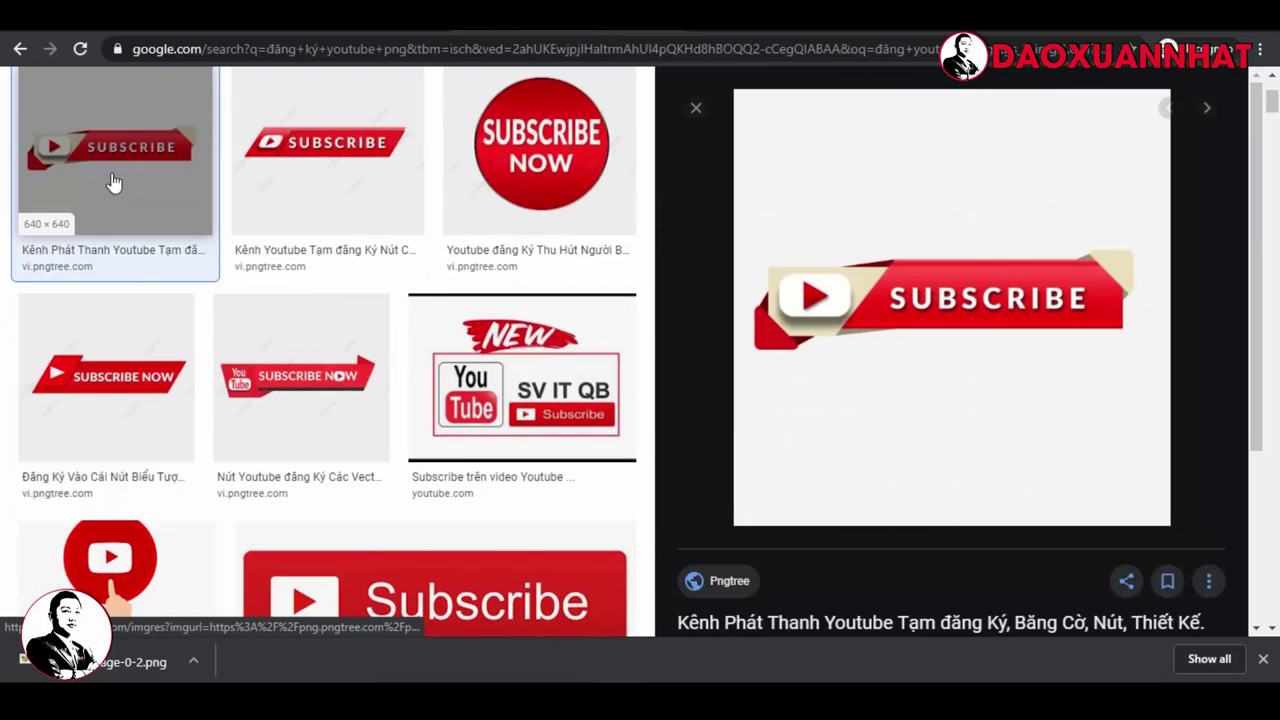
right_click(810, 400)
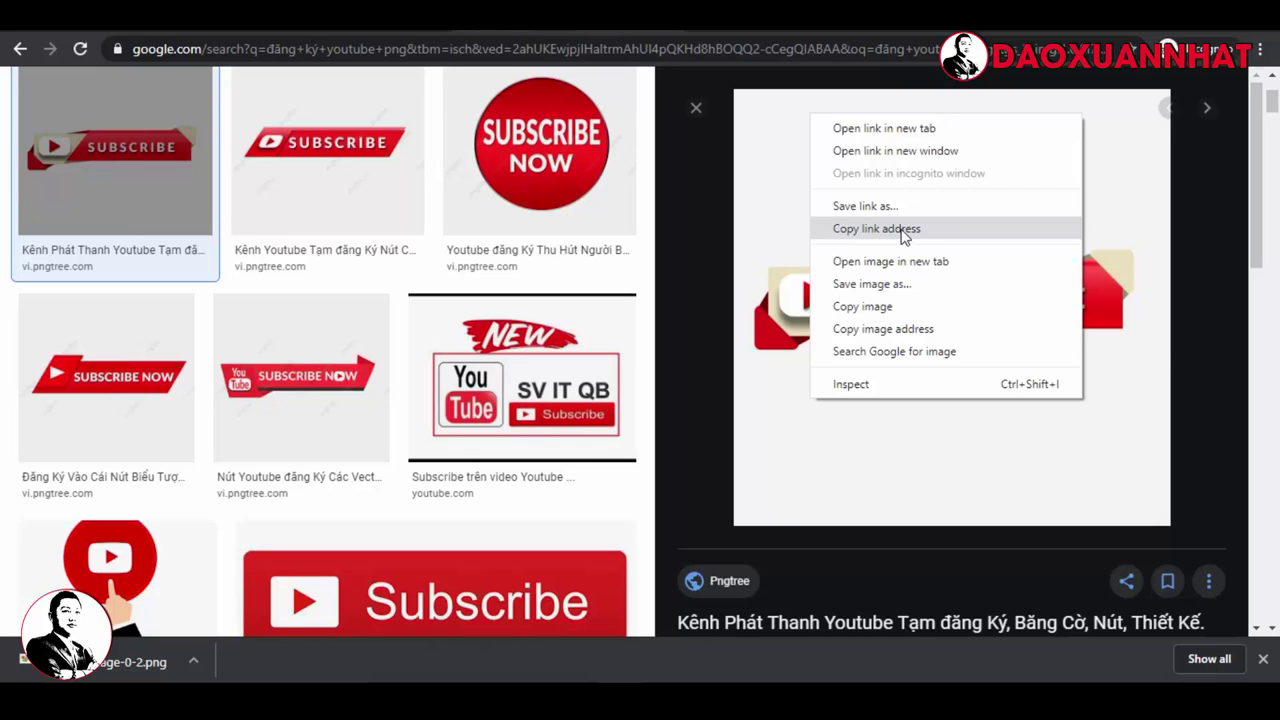
left_click(899, 280)
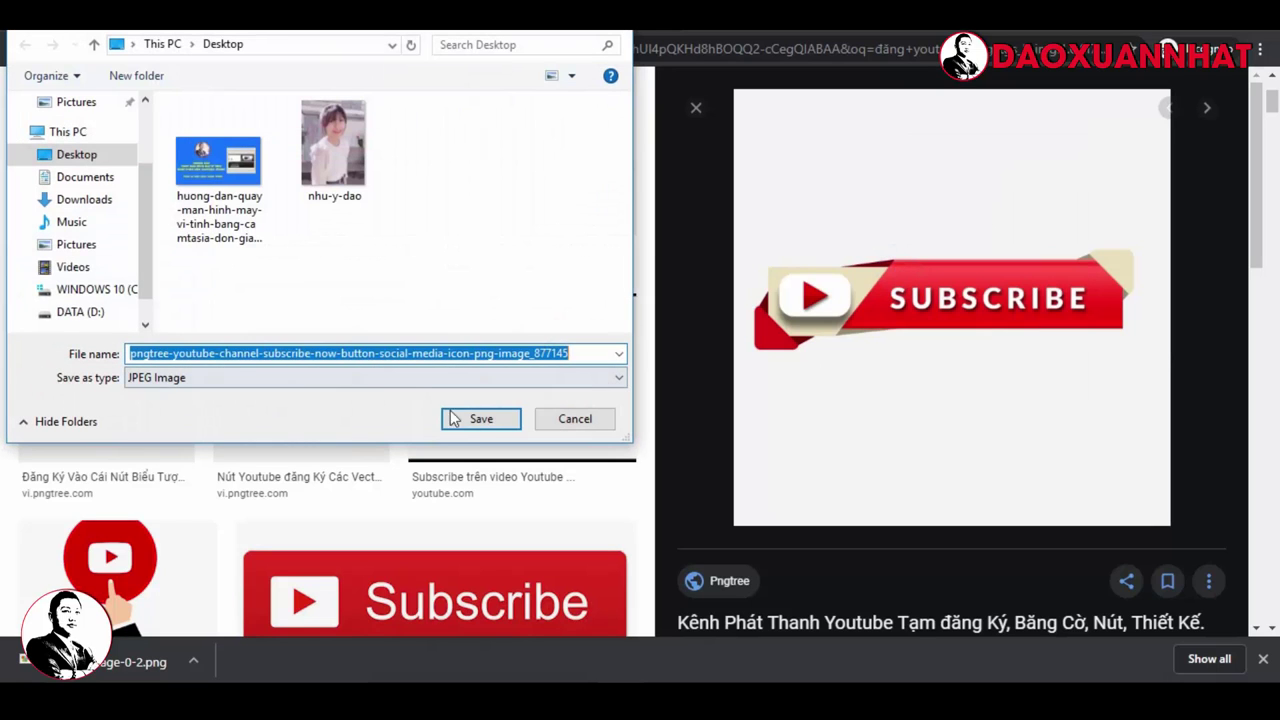
left_click(474, 420)
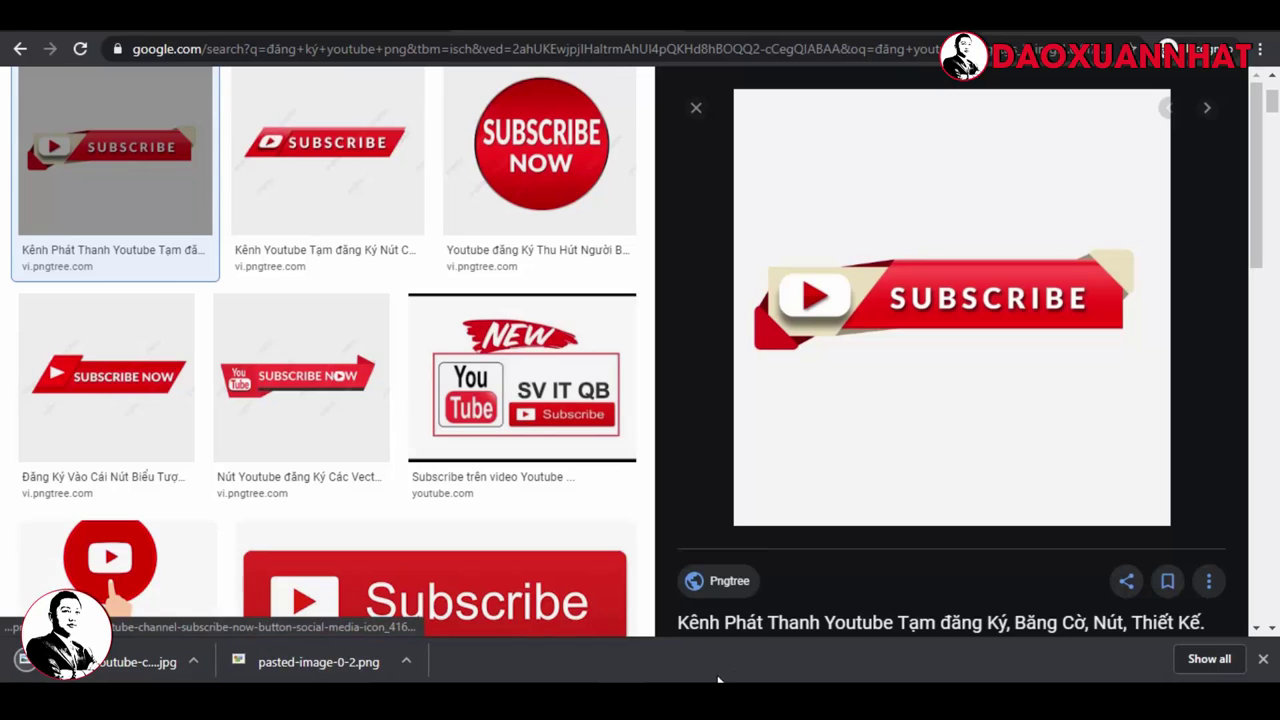
left_click(670, 615)
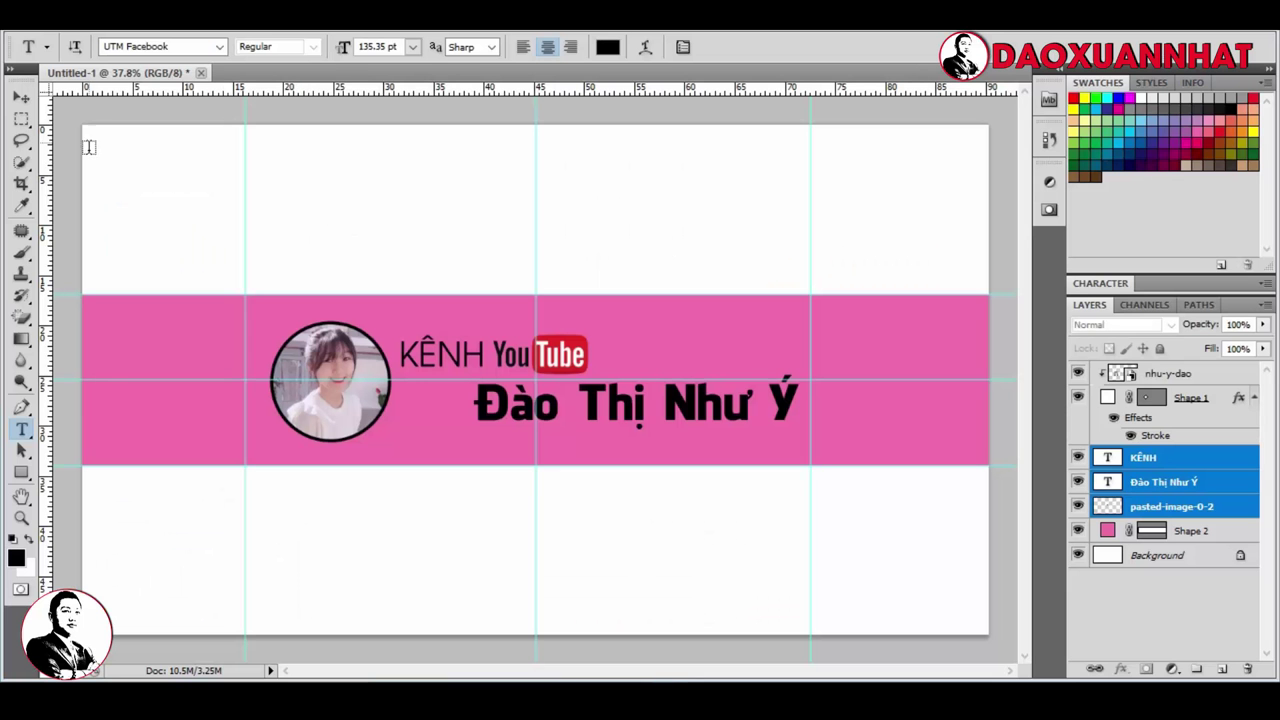
Step: Place the saved subscribe image into the banner
left_click(60, 32)
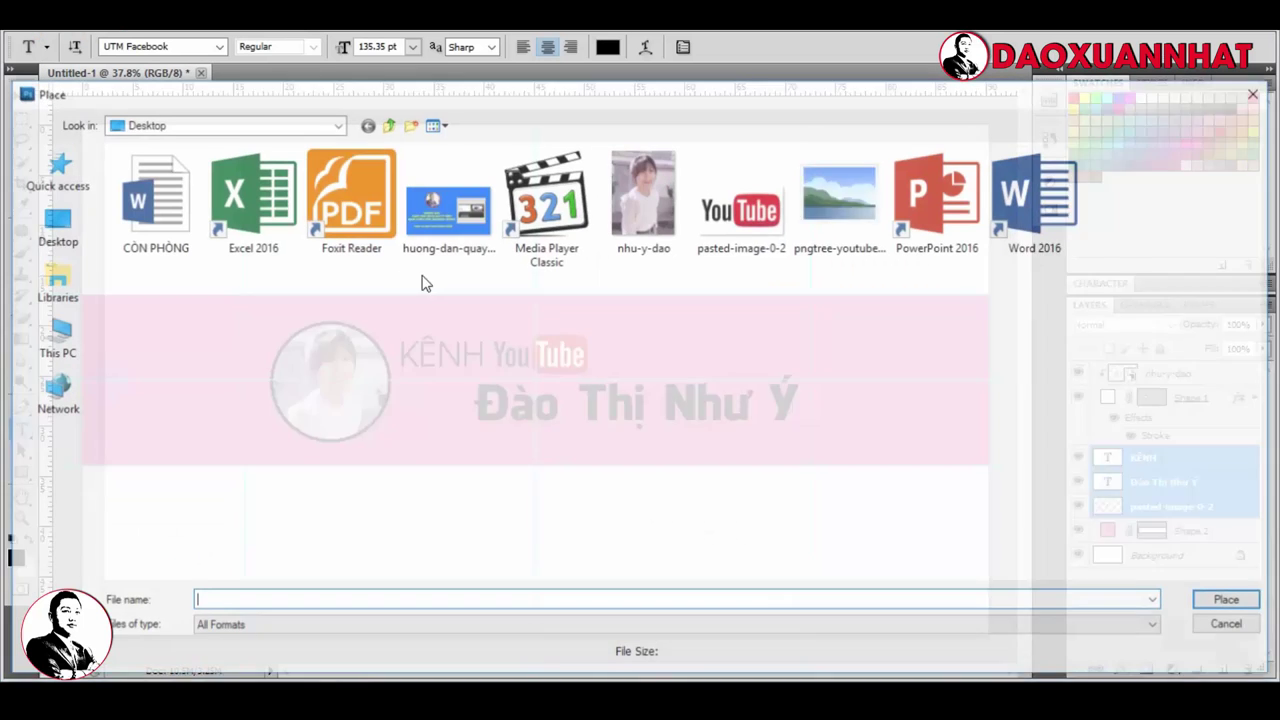
left_click(90, 385)
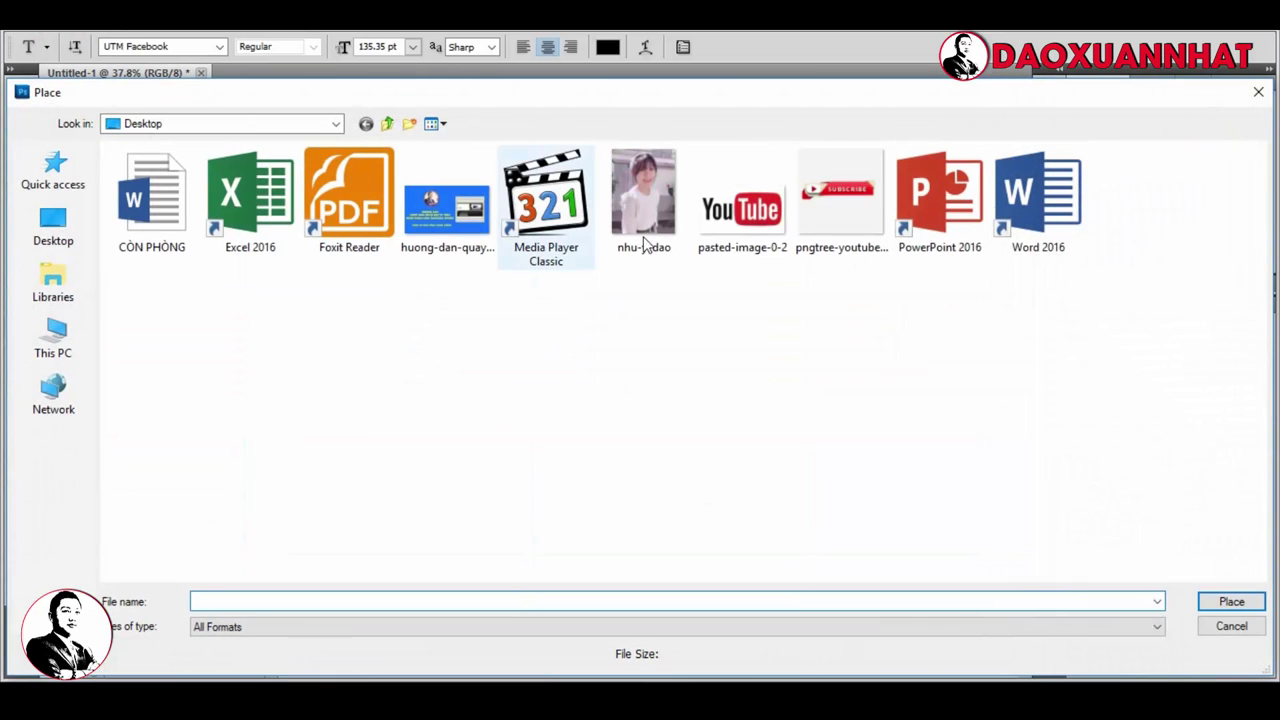
double_click(860, 200)
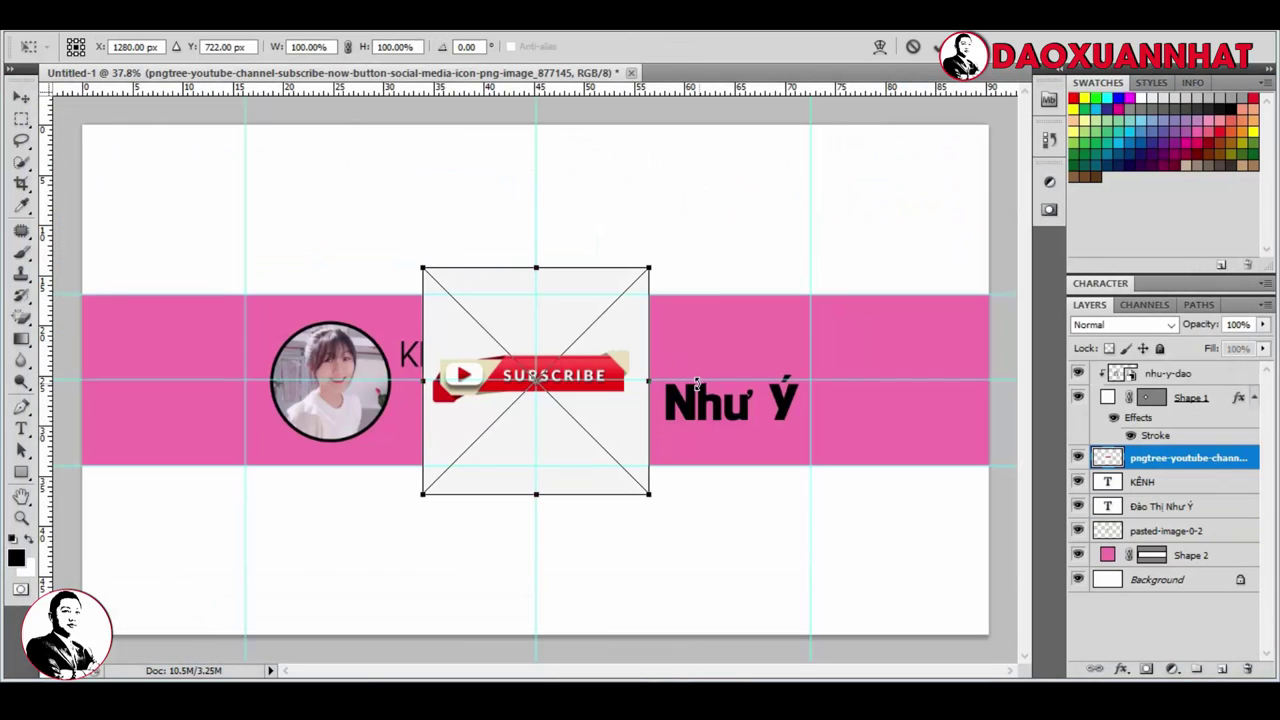
key("t")
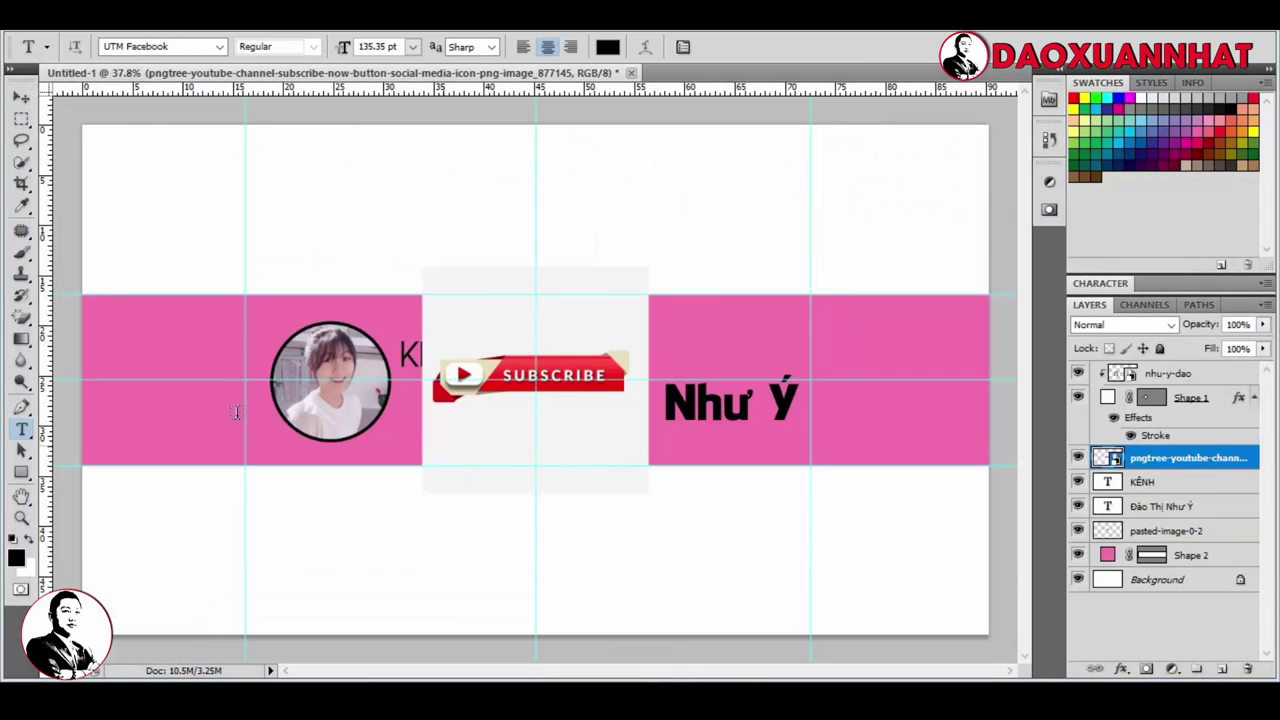
Step: Erase the subscribe image's grey background with the Magic Eraser
left_click(21, 317)
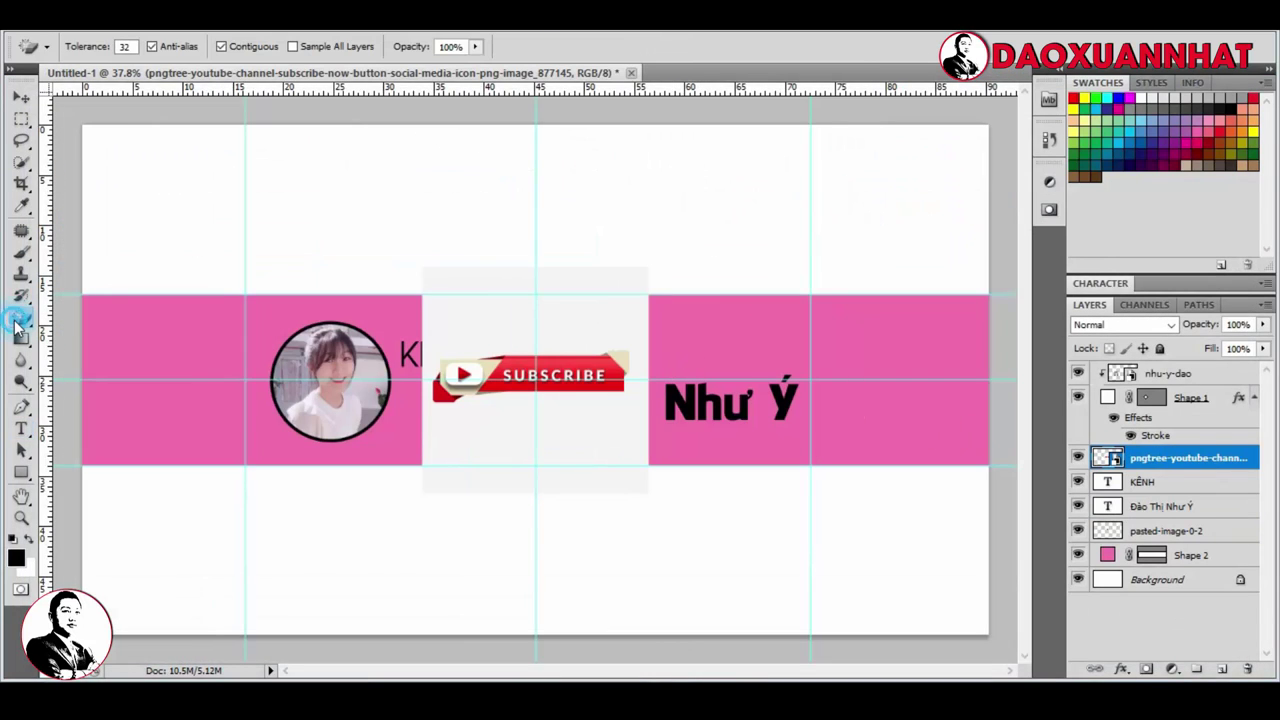
left_click(582, 328)
left_click(591, 286)
left_click(574, 331)
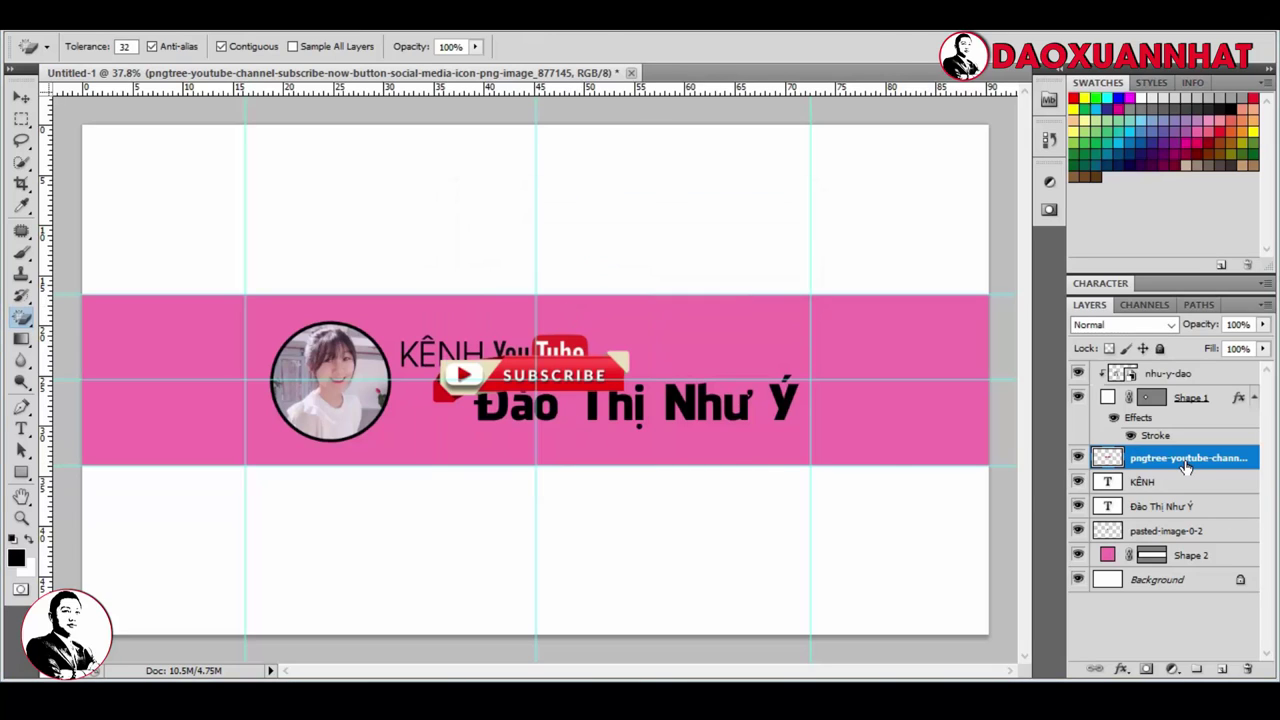
Step: Shrink the subscribe button to about 50.64% under the name, then flatten the image
key("ctrl+t")
mouse_move(628, 400)
left_mouse_down()
mouse_move(563, 378)
mouse_move(785, 448)
left_mouse_up()
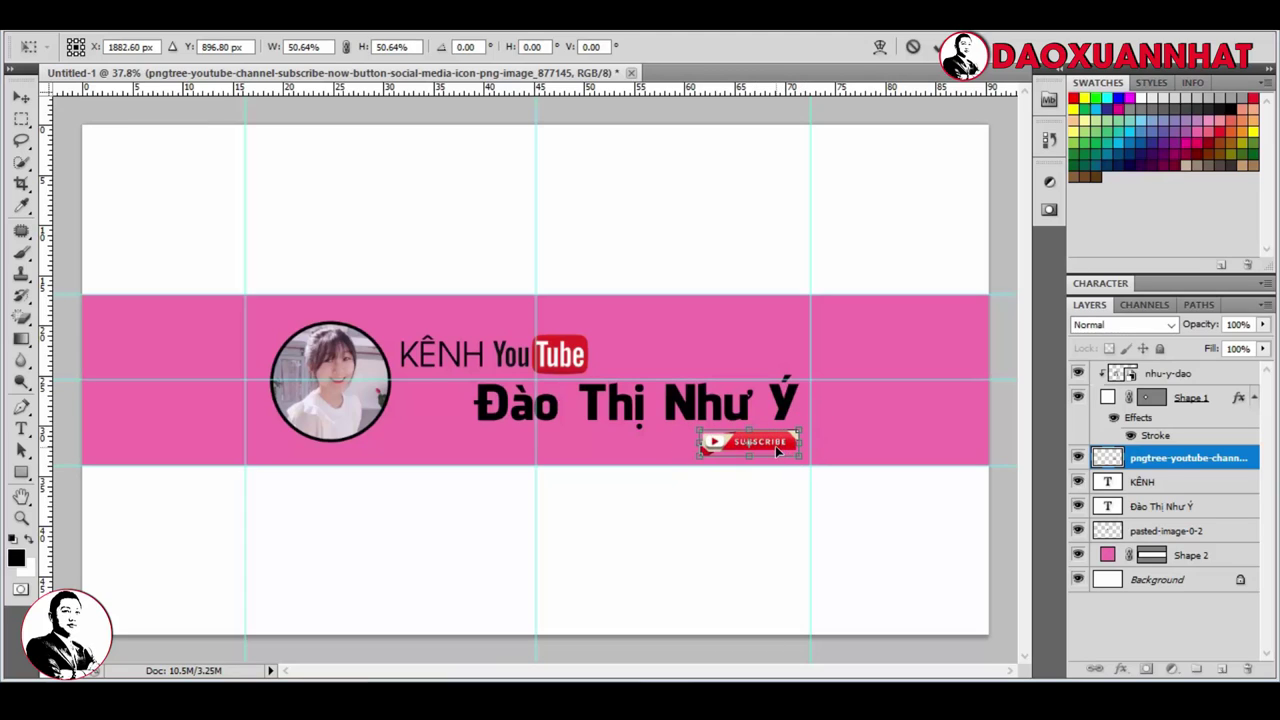
key("Down")
key("Down")
key("Down")
key("Return")
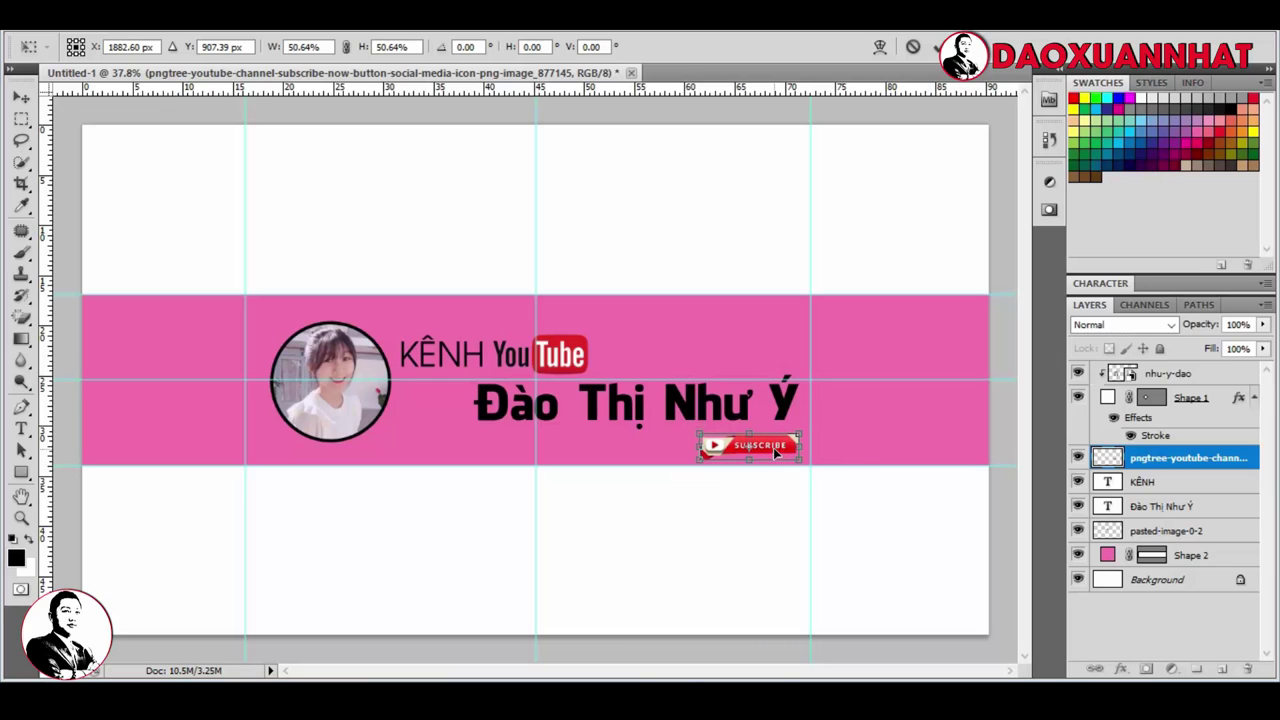
key("w")
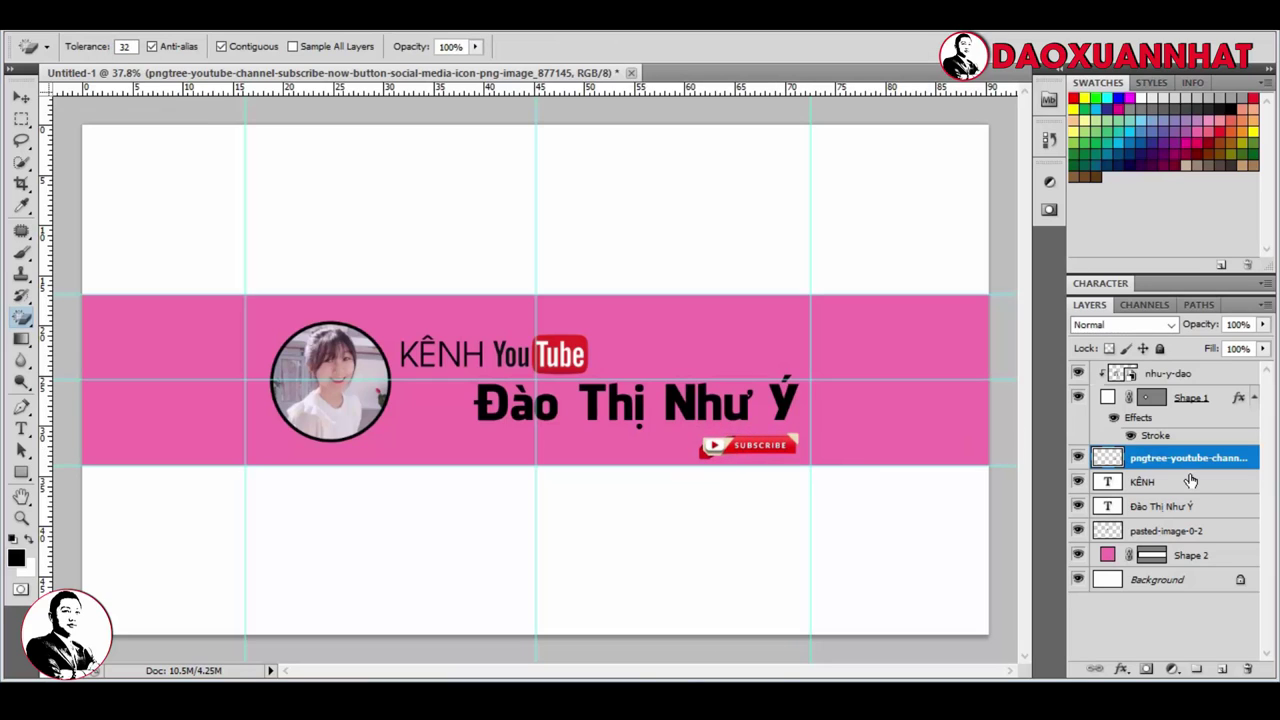
key("ctrl+shift+e")
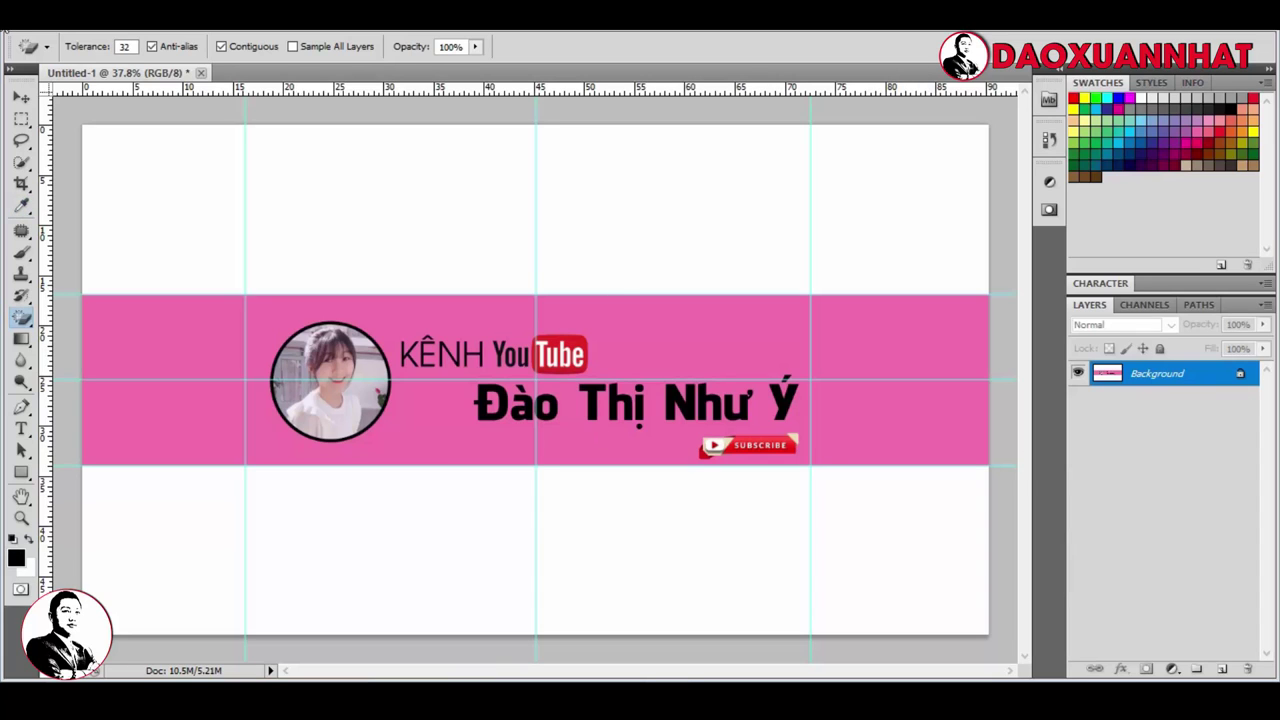
Step: Start a Save As into the Desktop folder, initially picking JPEG format
left_click(57, 30)
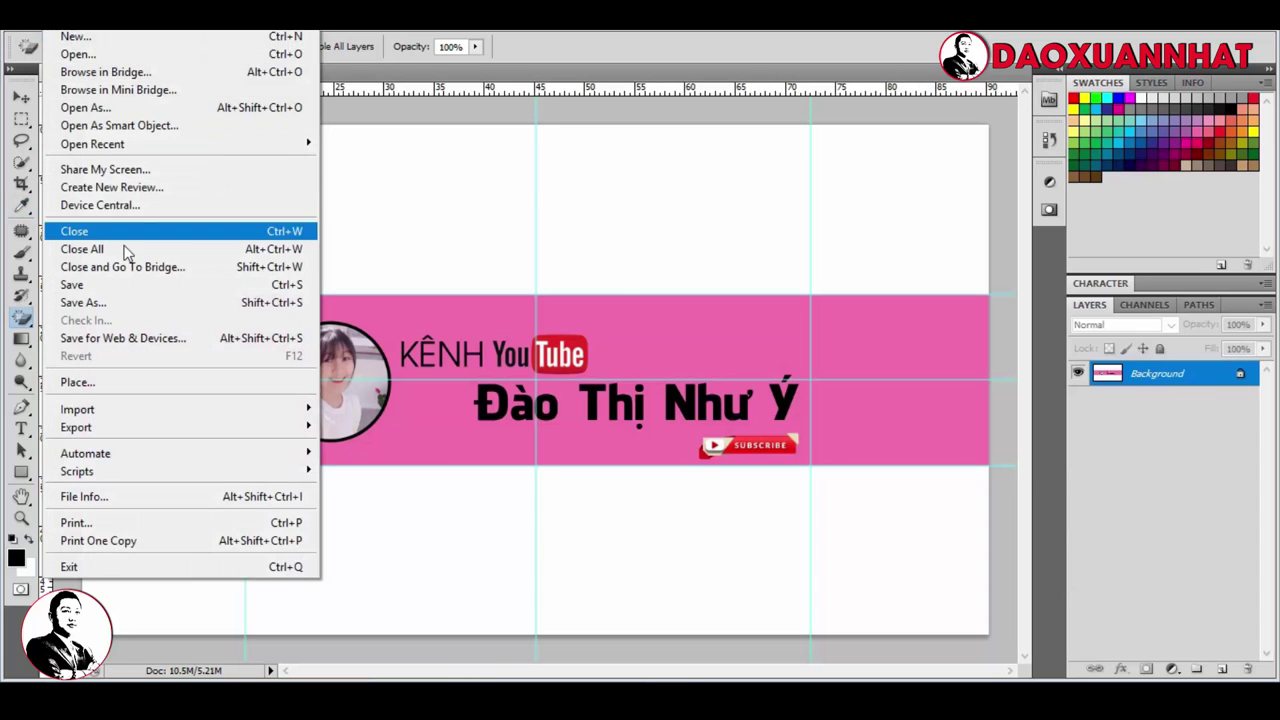
left_click(157, 311)
left_click(20, 218)
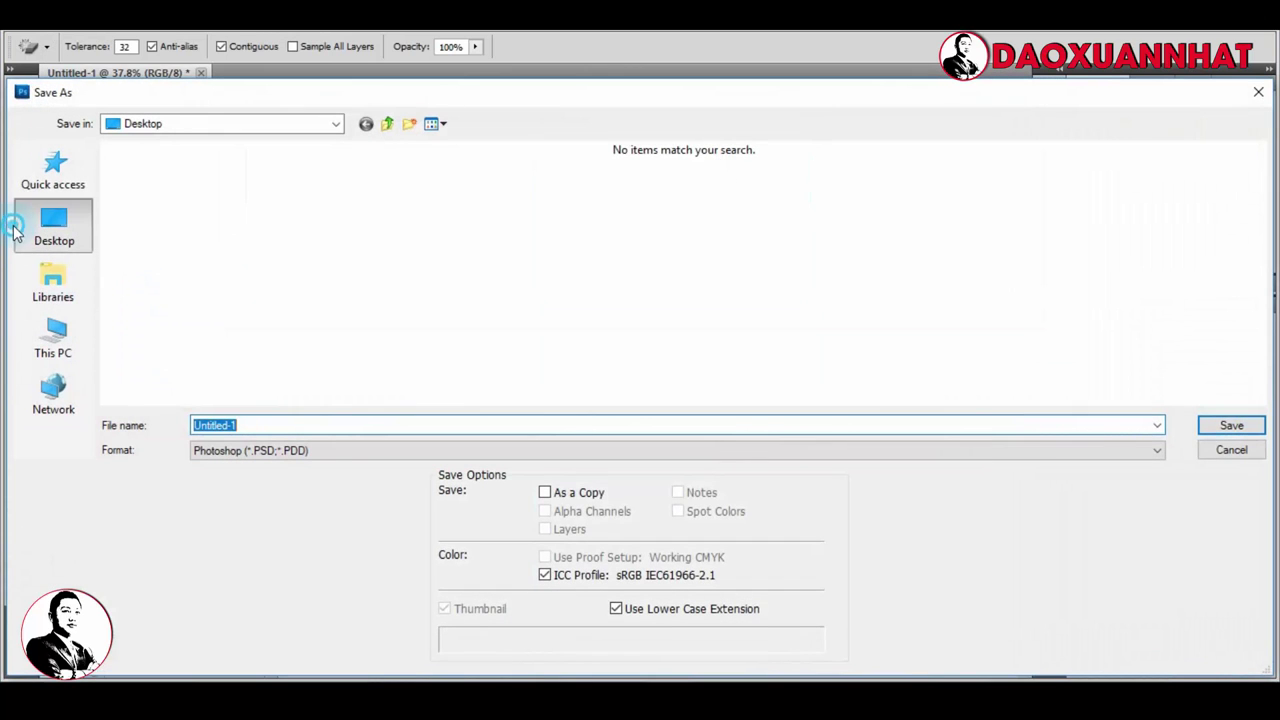
left_click(326, 450)
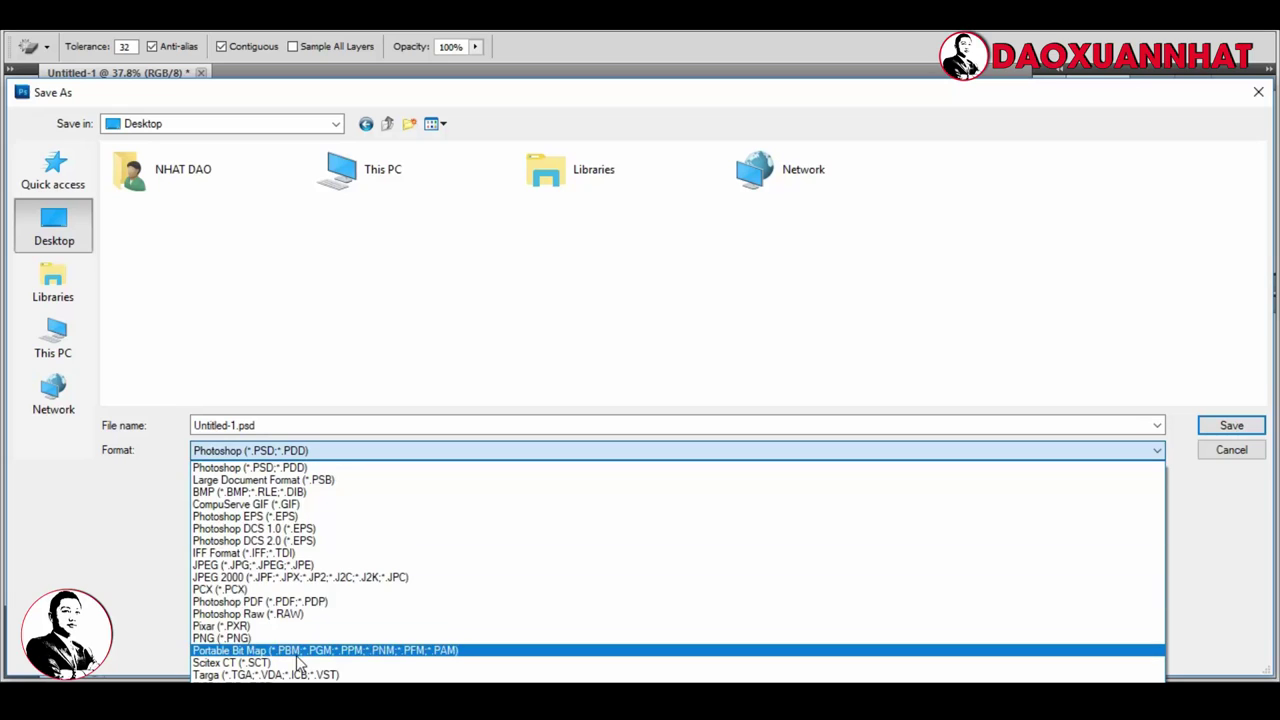
left_click(298, 566)
double_click(281, 425)
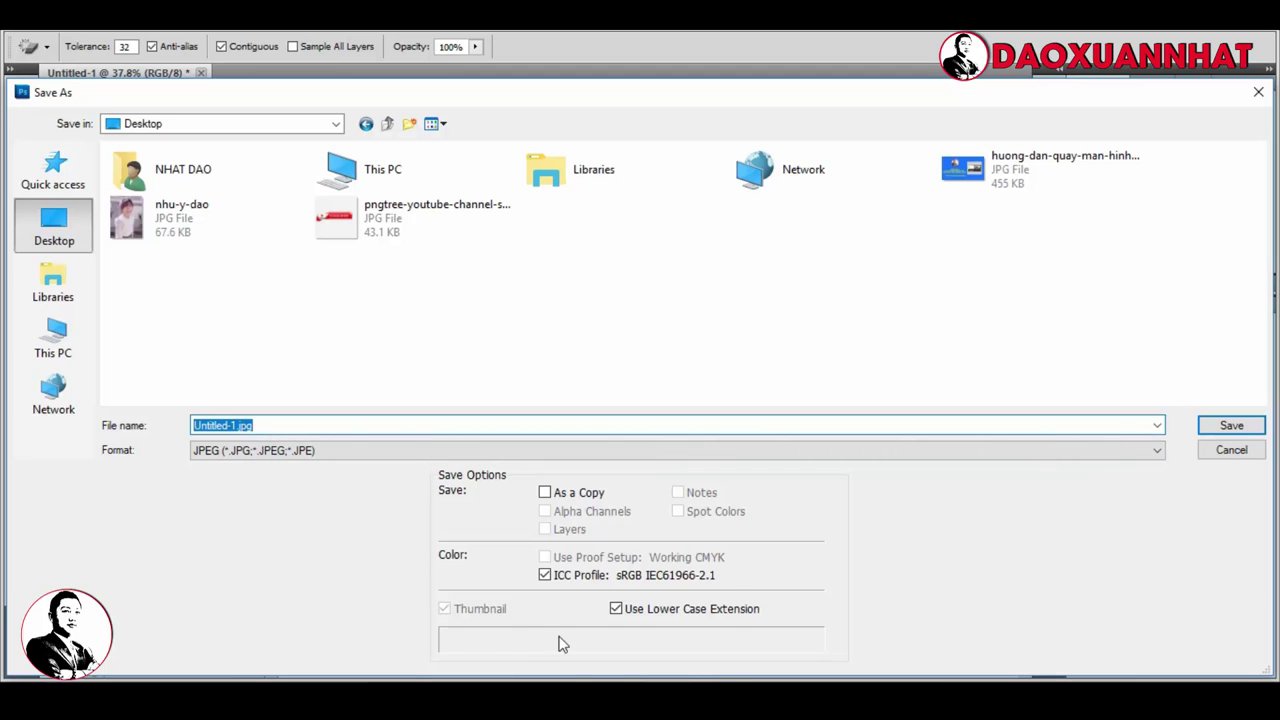
left_click(620, 620)
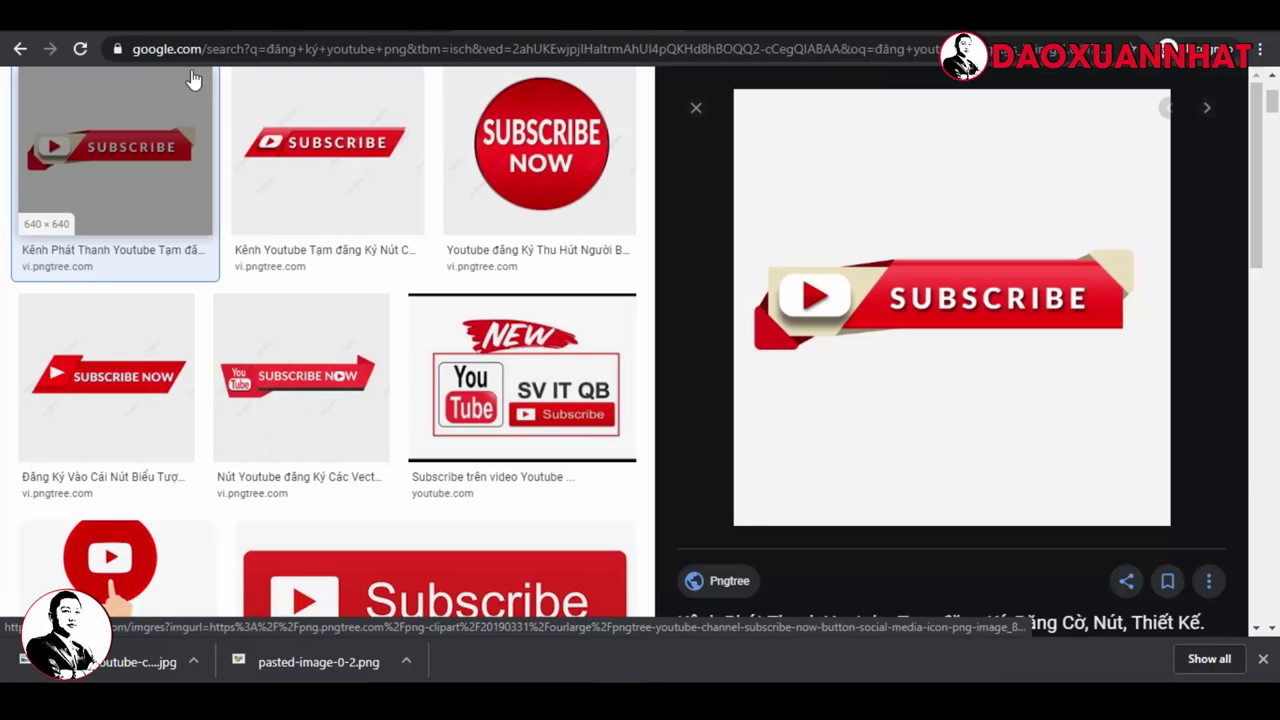
left_click(303, 32)
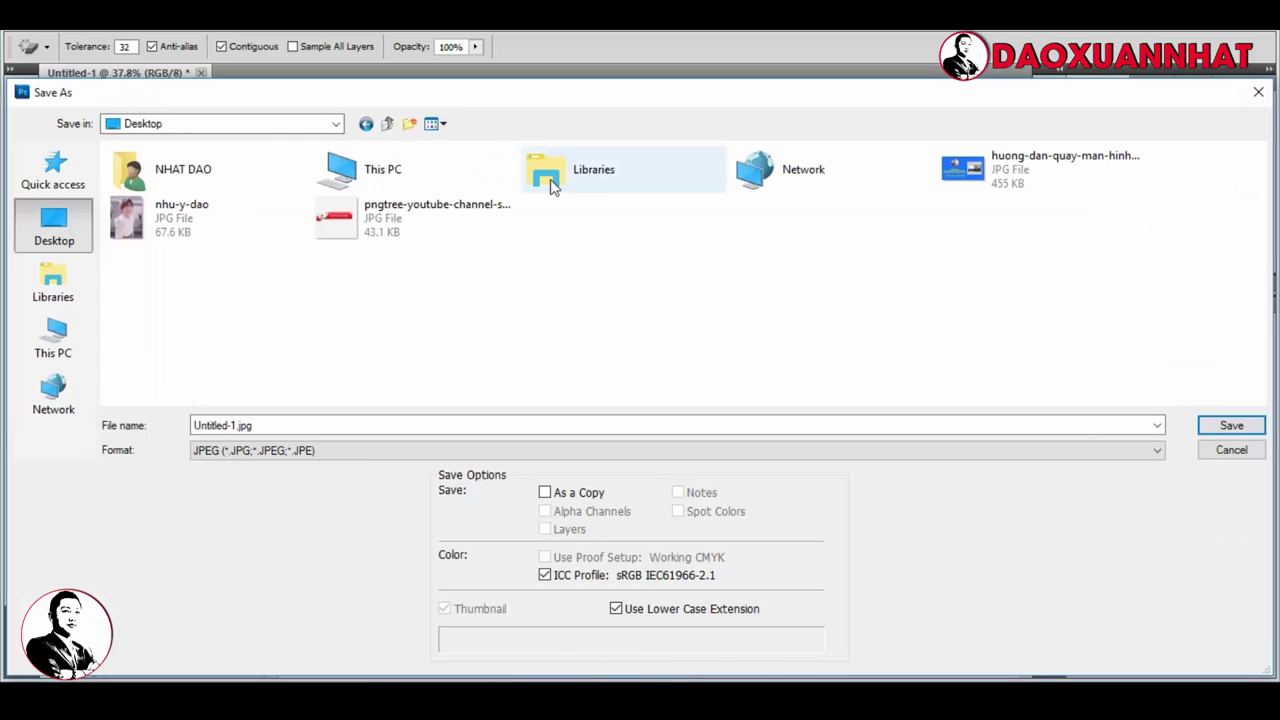
left_click(337, 452)
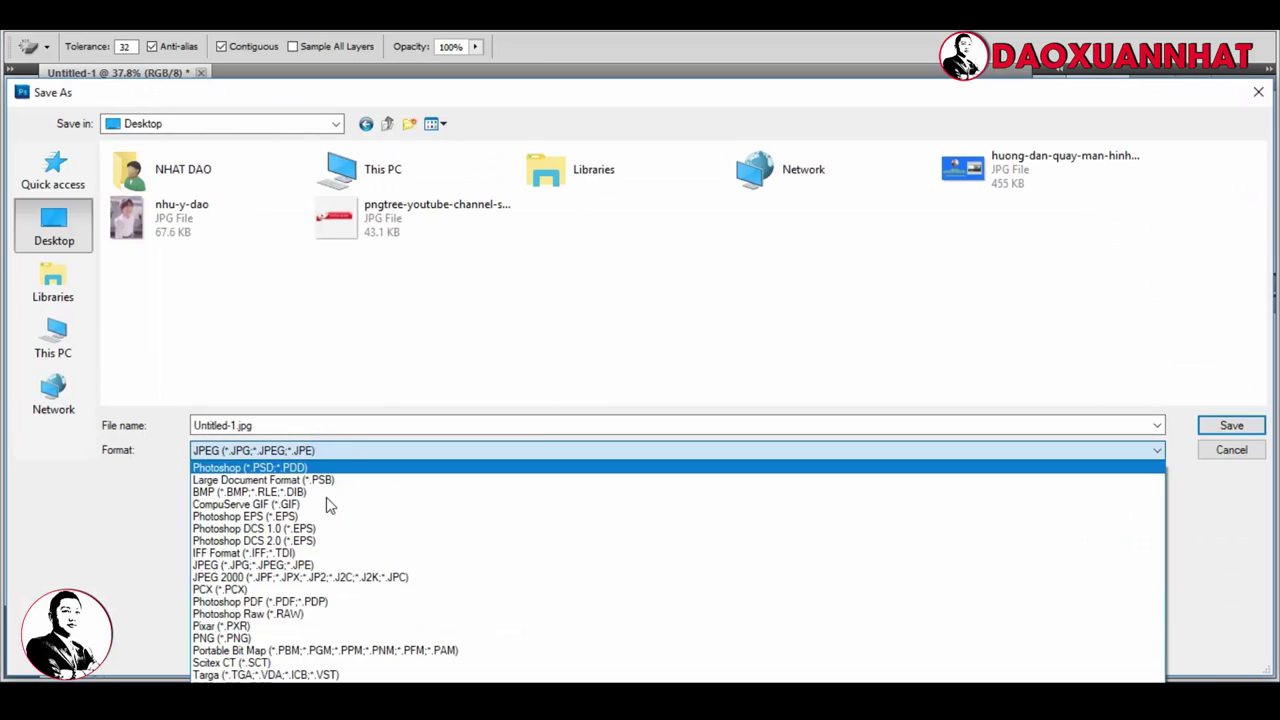
left_click(306, 634)
double_click(250, 426)
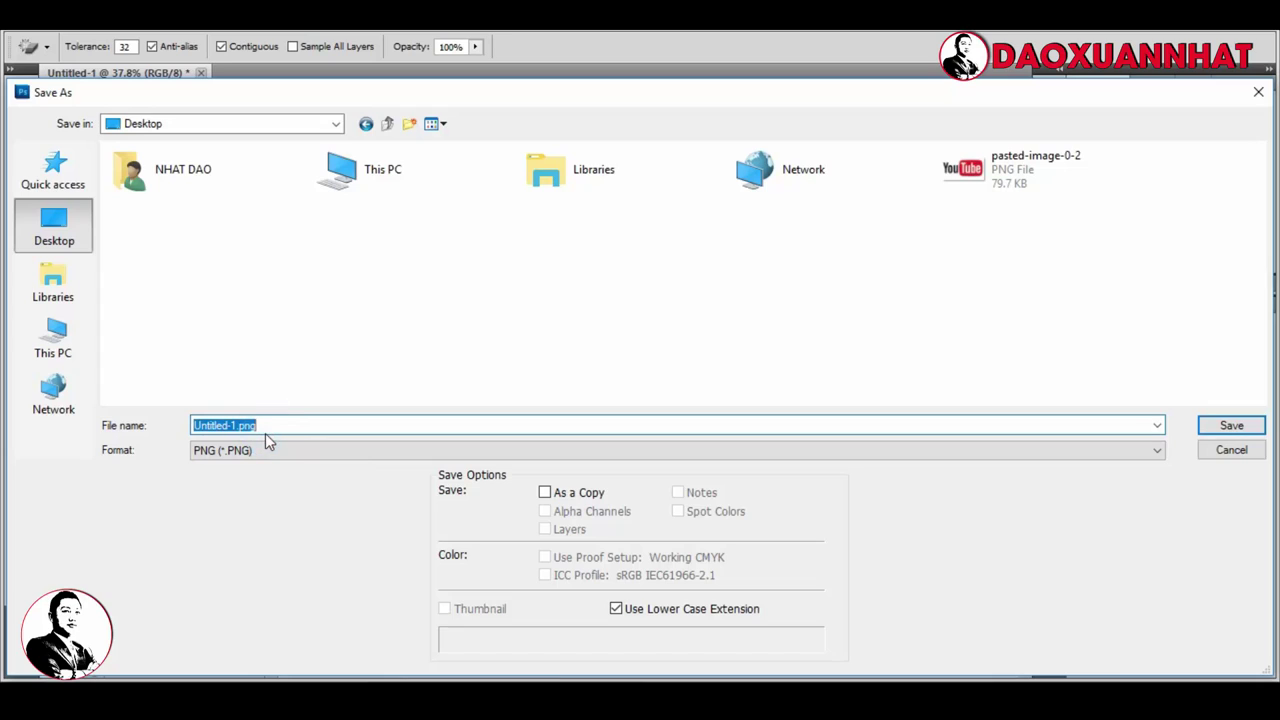
type("bia-dao-thi-nhu-y")
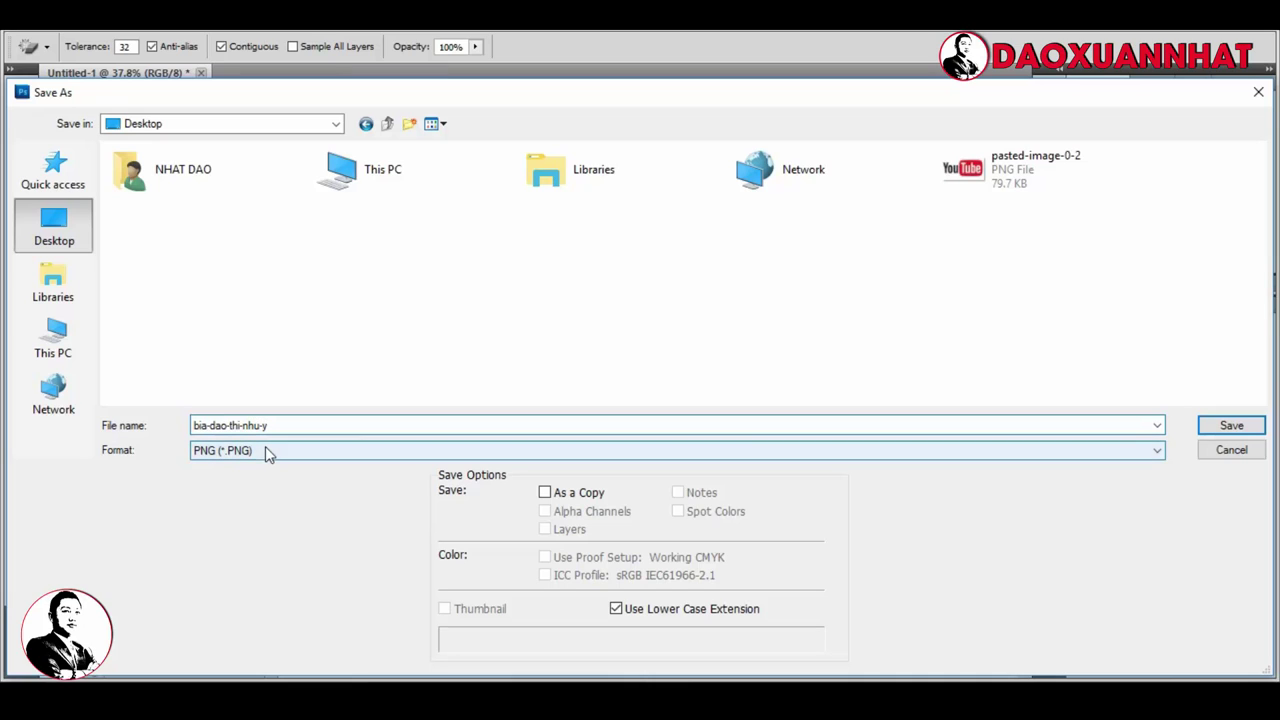
left_click(215, 425)
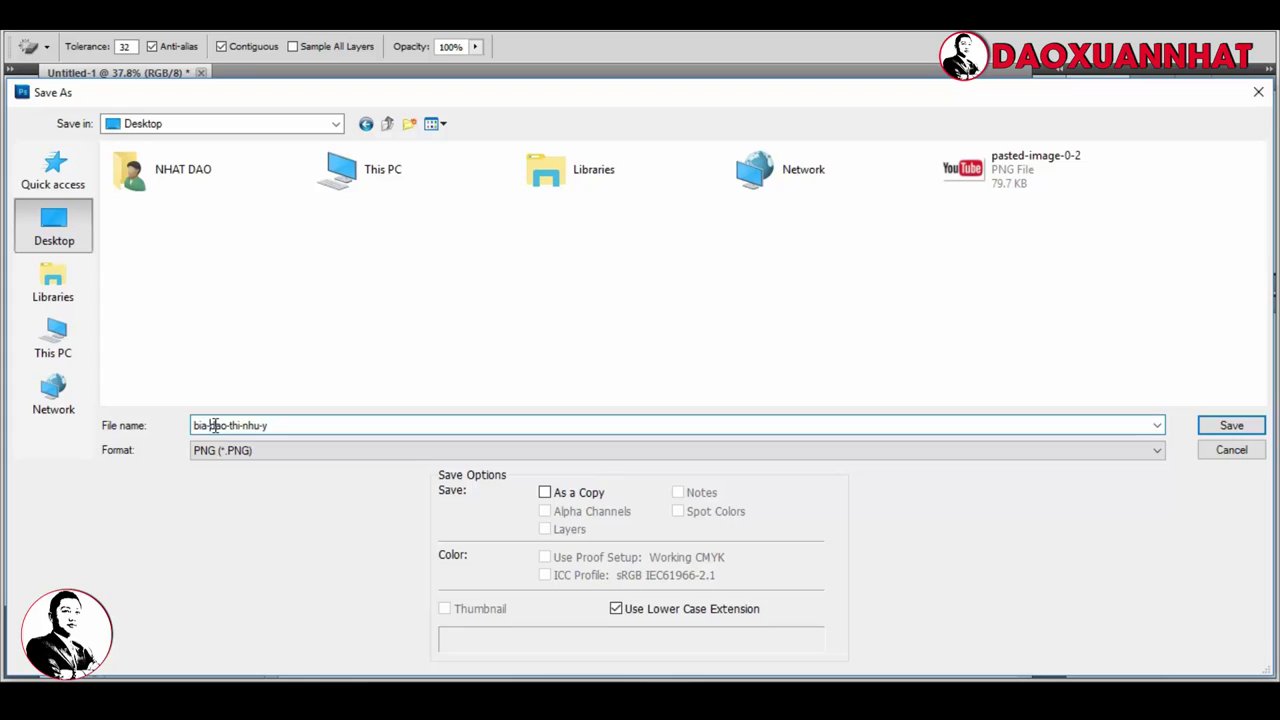
type("you")
type("tube-")
left_click(54, 225)
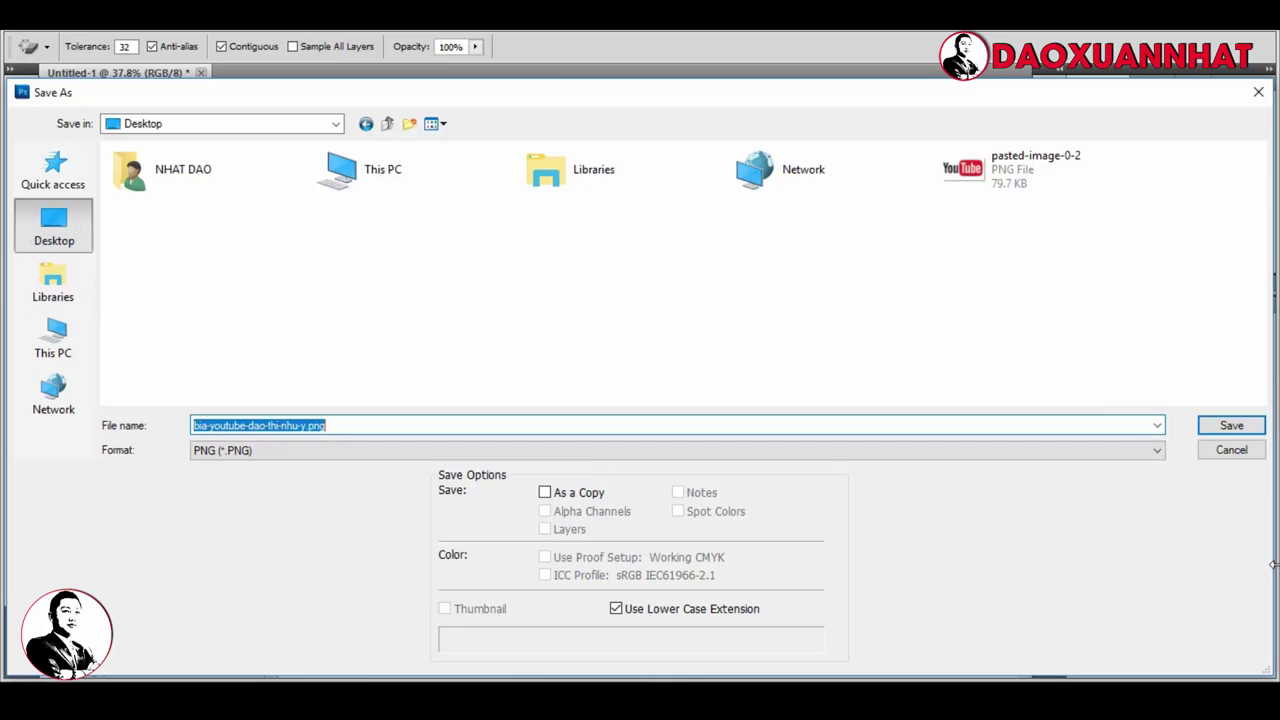
left_click(1231, 425)
left_click(700, 240)
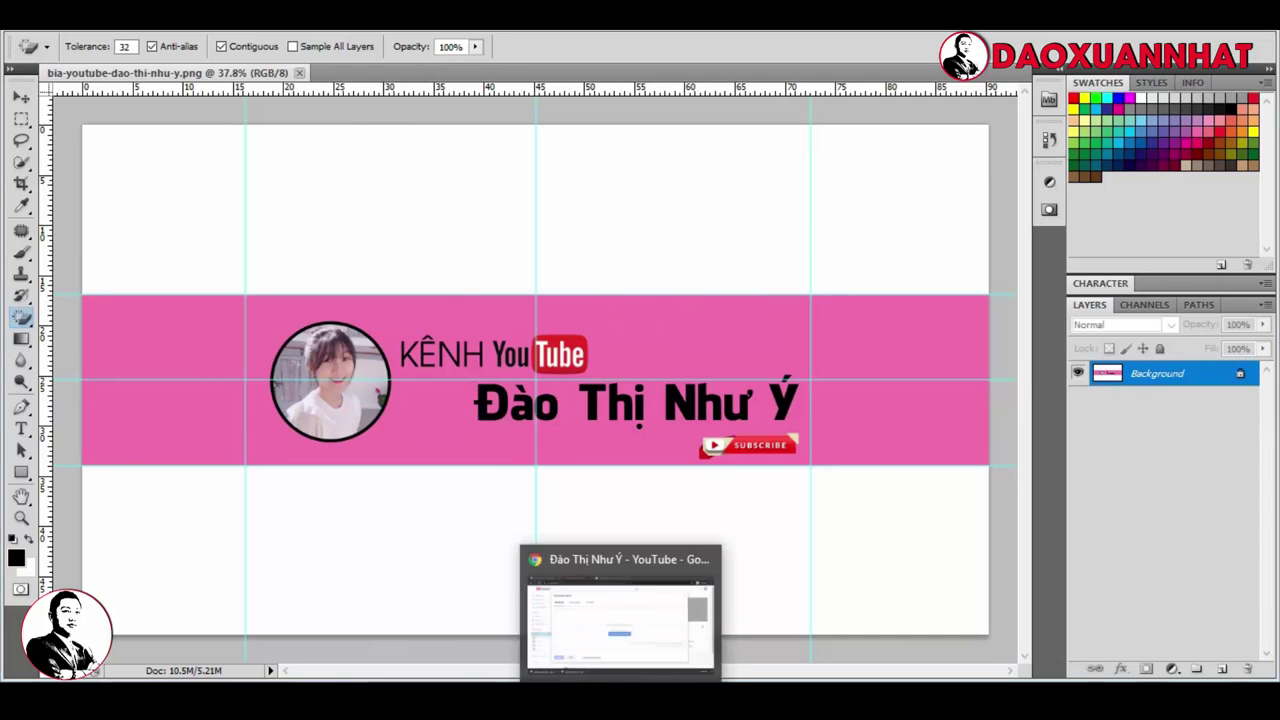
Step: Upload the saved pink banner PNG from the computer into the channel-art dialog
left_click(629, 678)
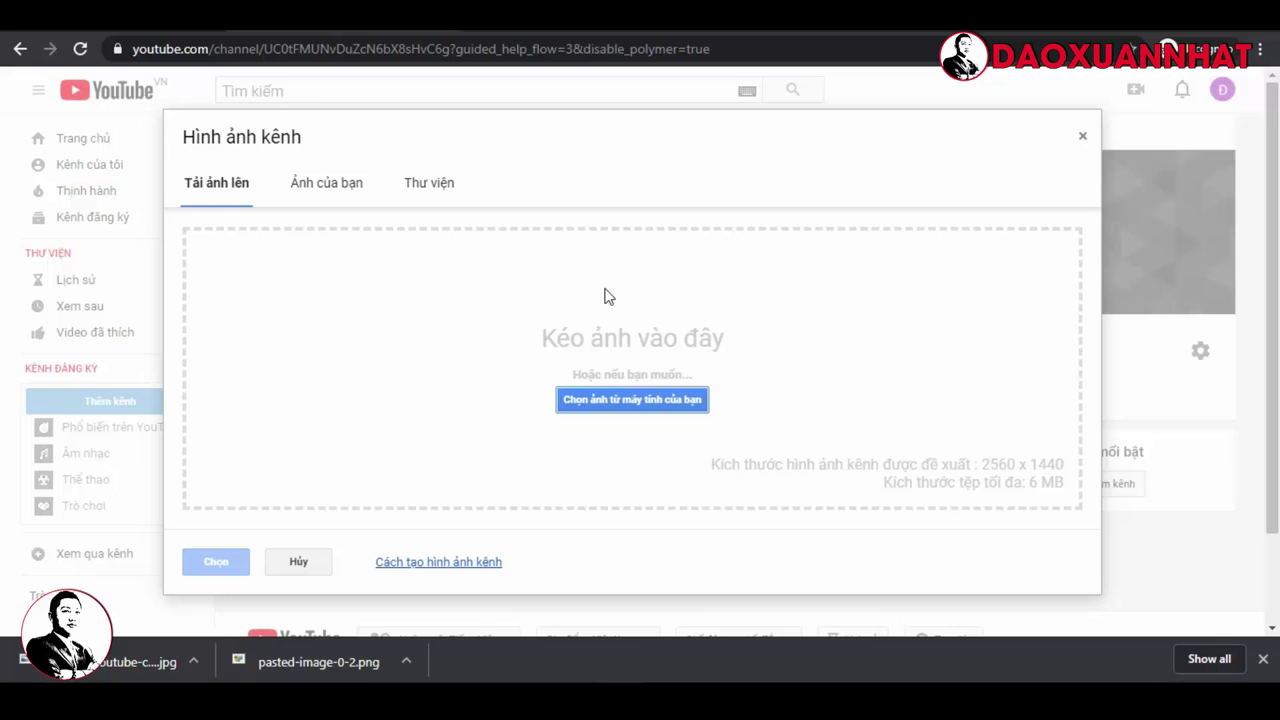
left_click(610, 400)
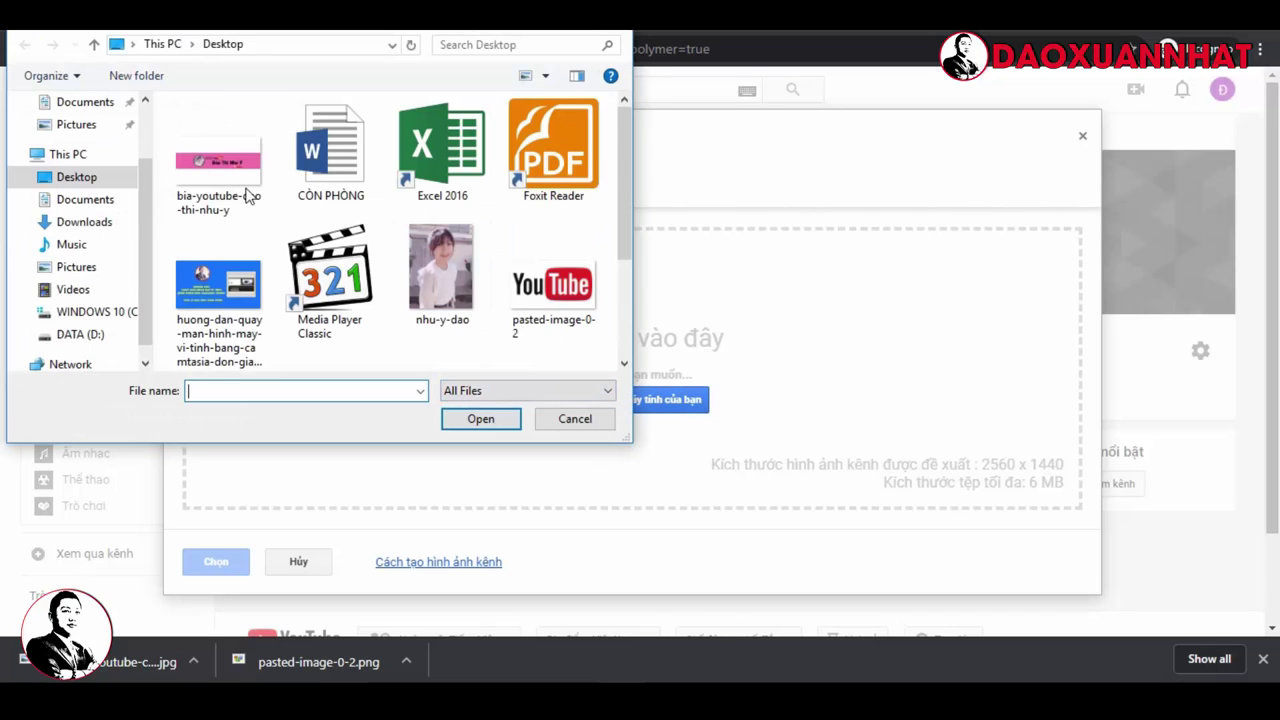
left_click(221, 140)
left_click(484, 418)
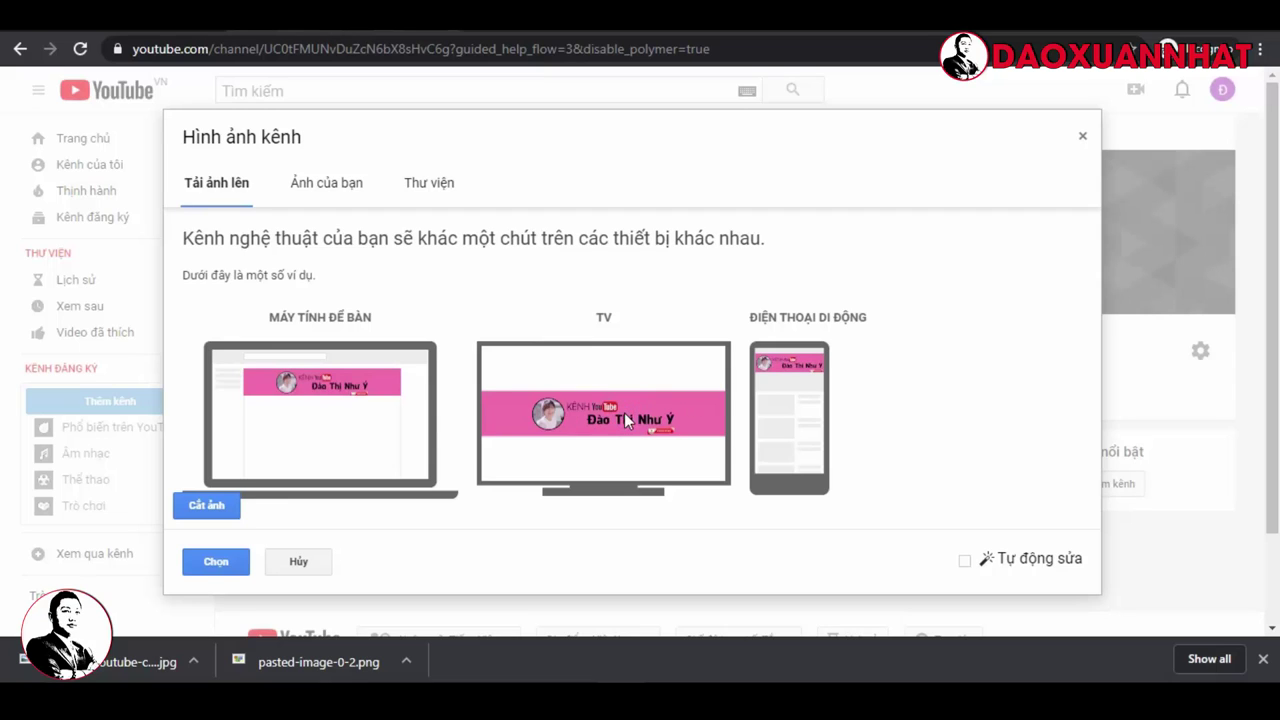
Step: Adjust the banner's crop area, check the device previews, and apply it as channel art
left_click(221, 515)
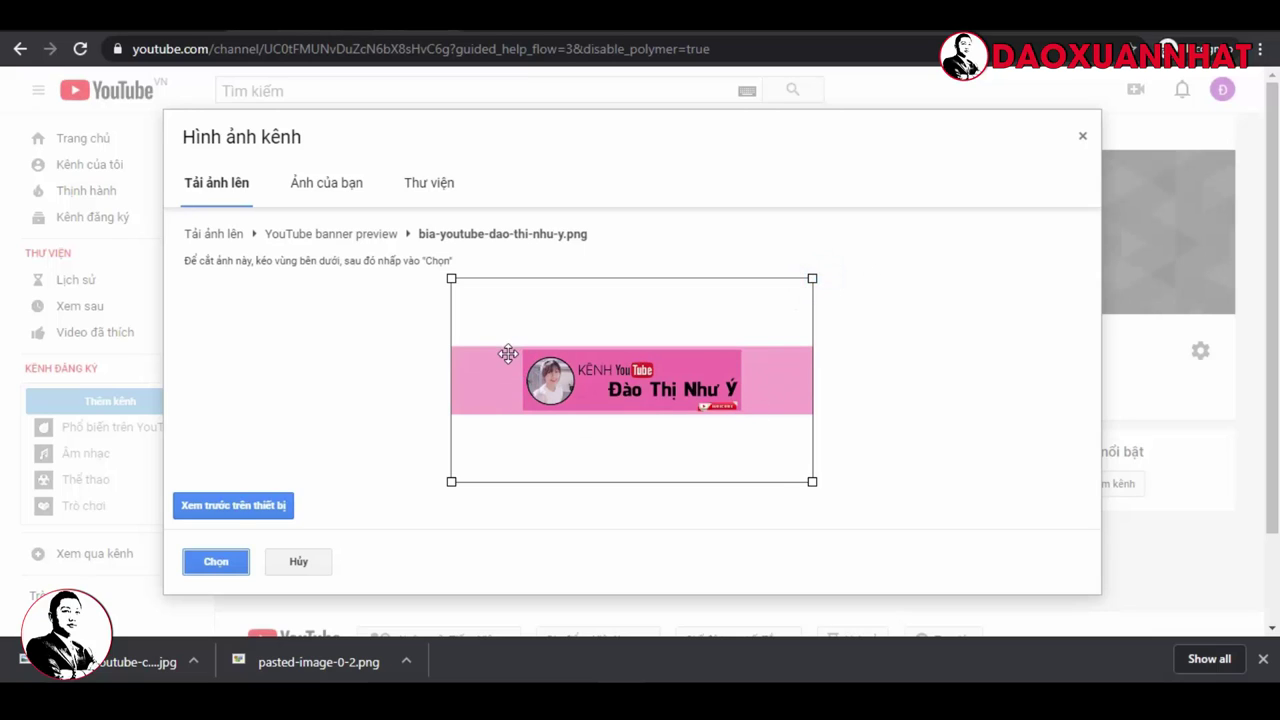
left_click_drag(510, 350, 516, 292)
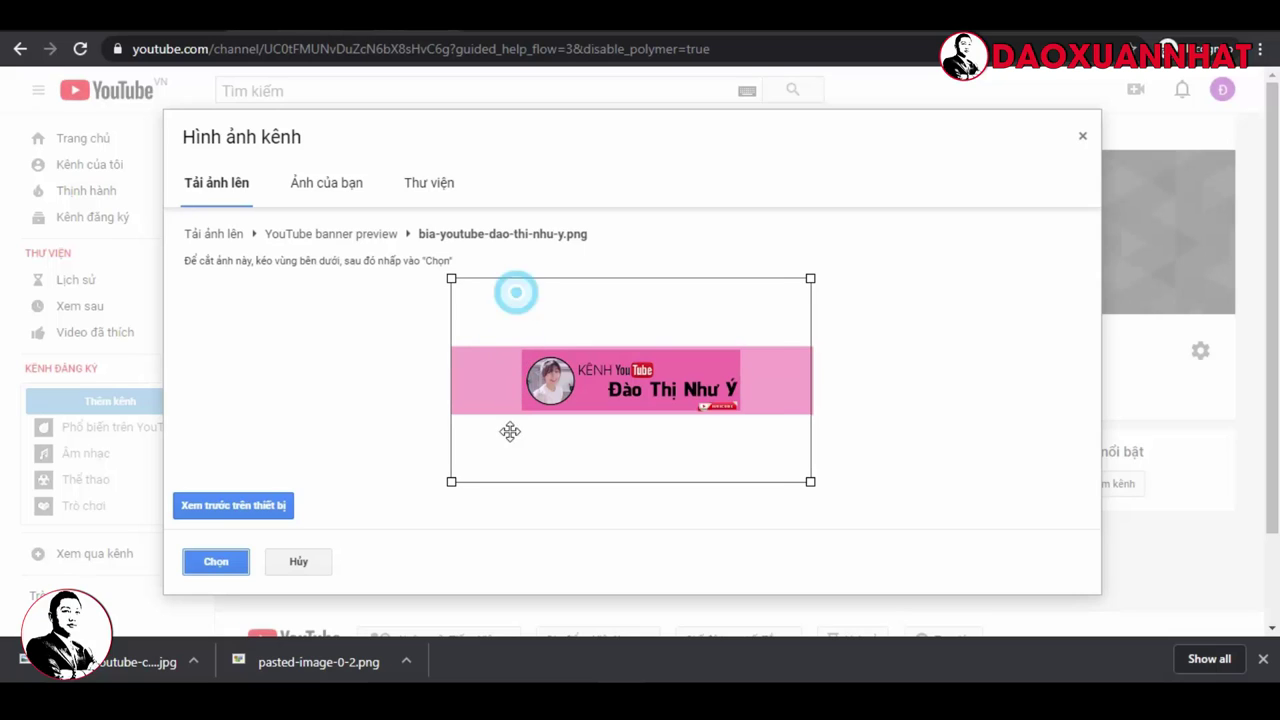
left_click_drag(548, 378, 591, 383)
left_click(810, 479)
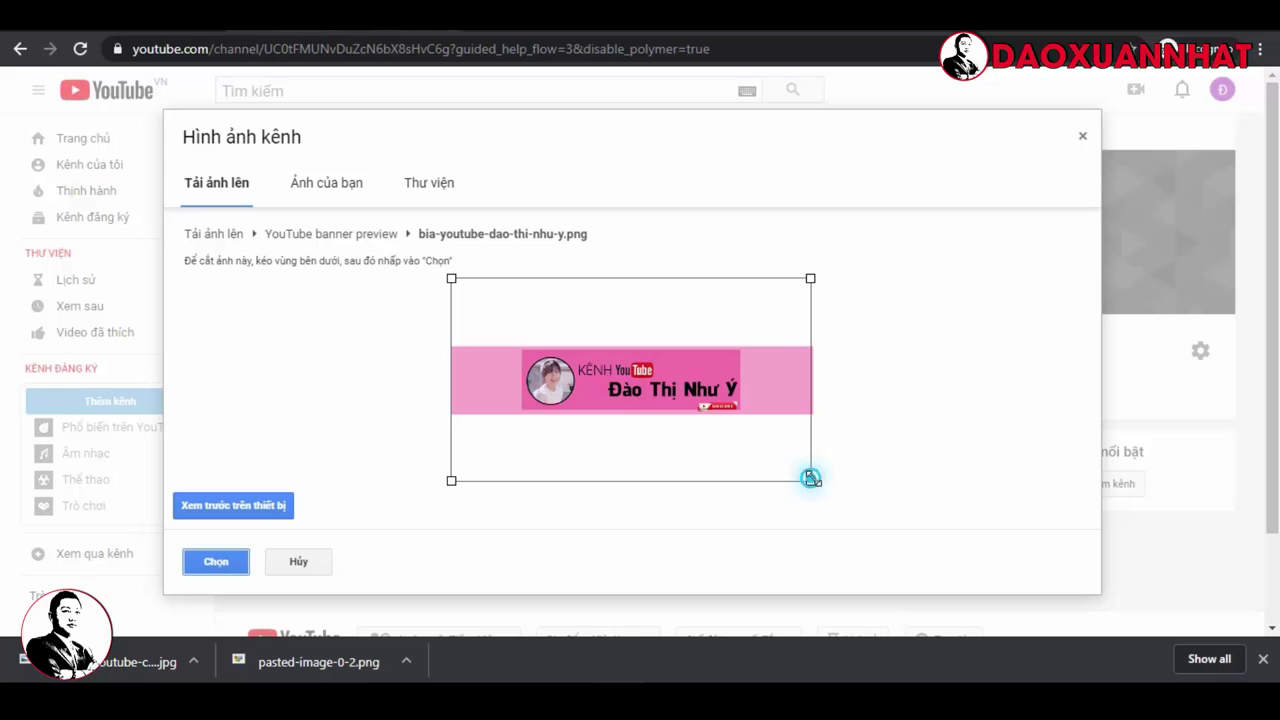
left_click_drag(810, 479, 874, 503)
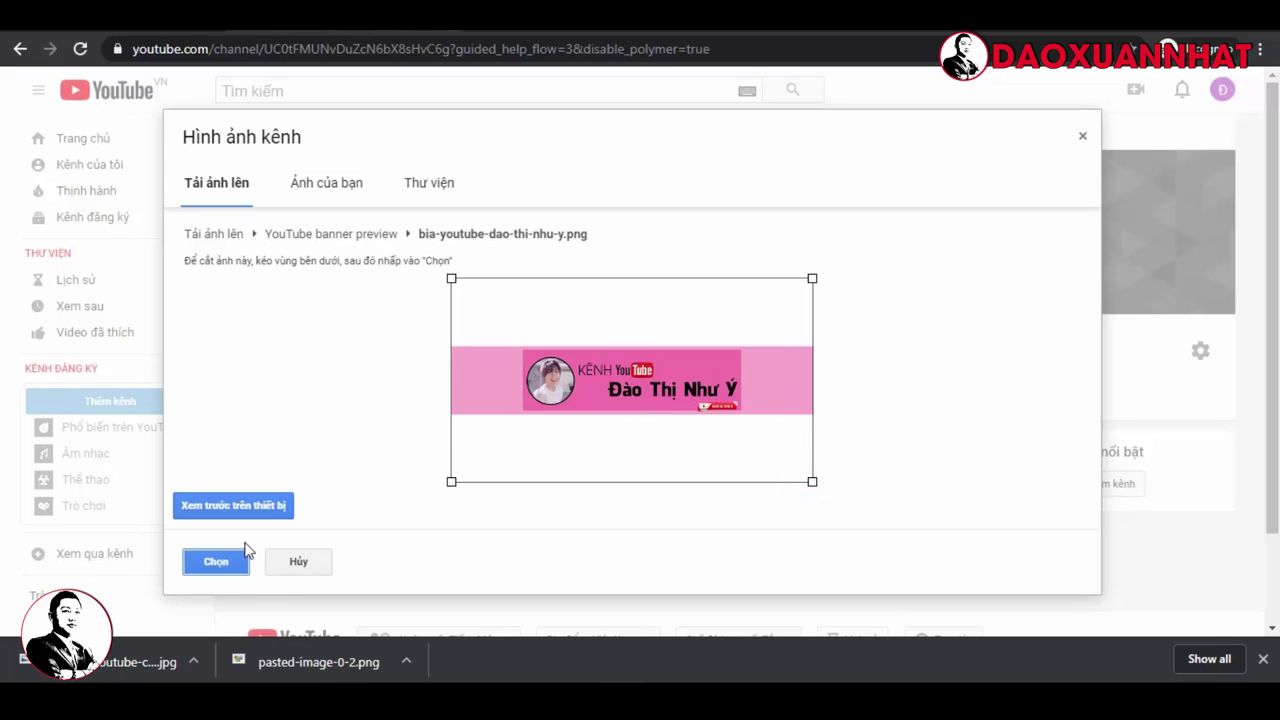
left_click(230, 500)
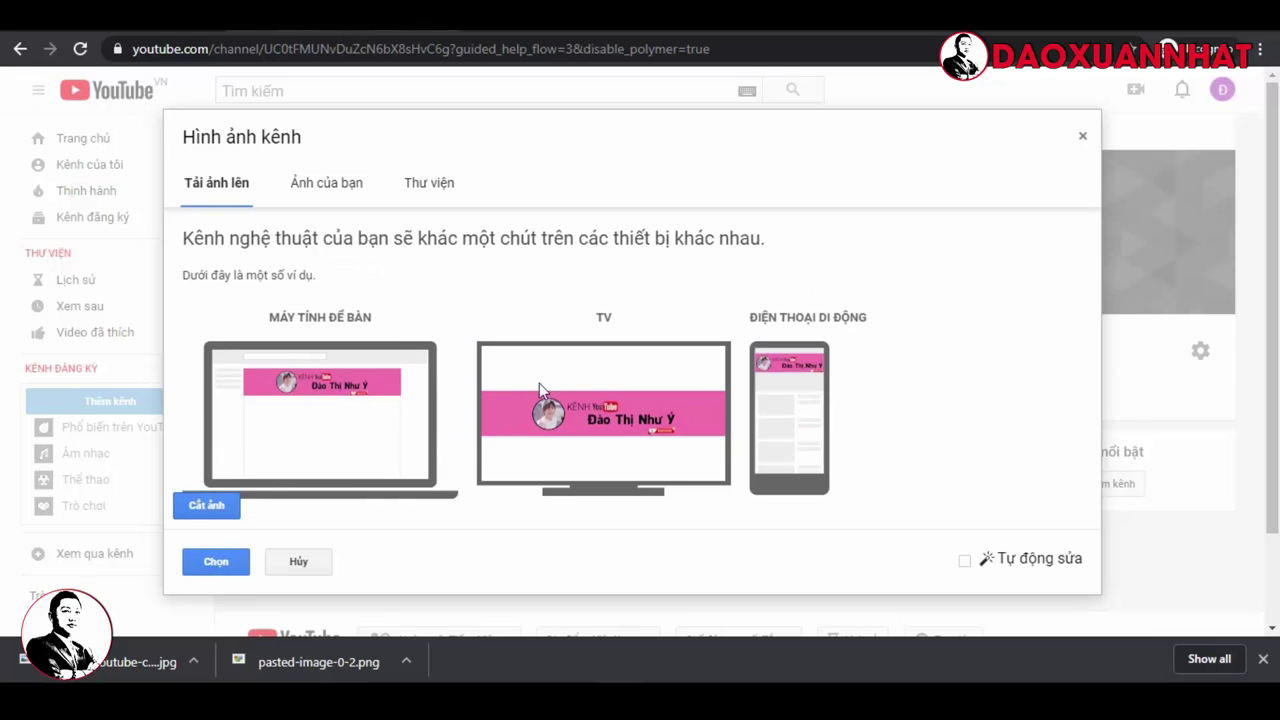
left_click(229, 563)
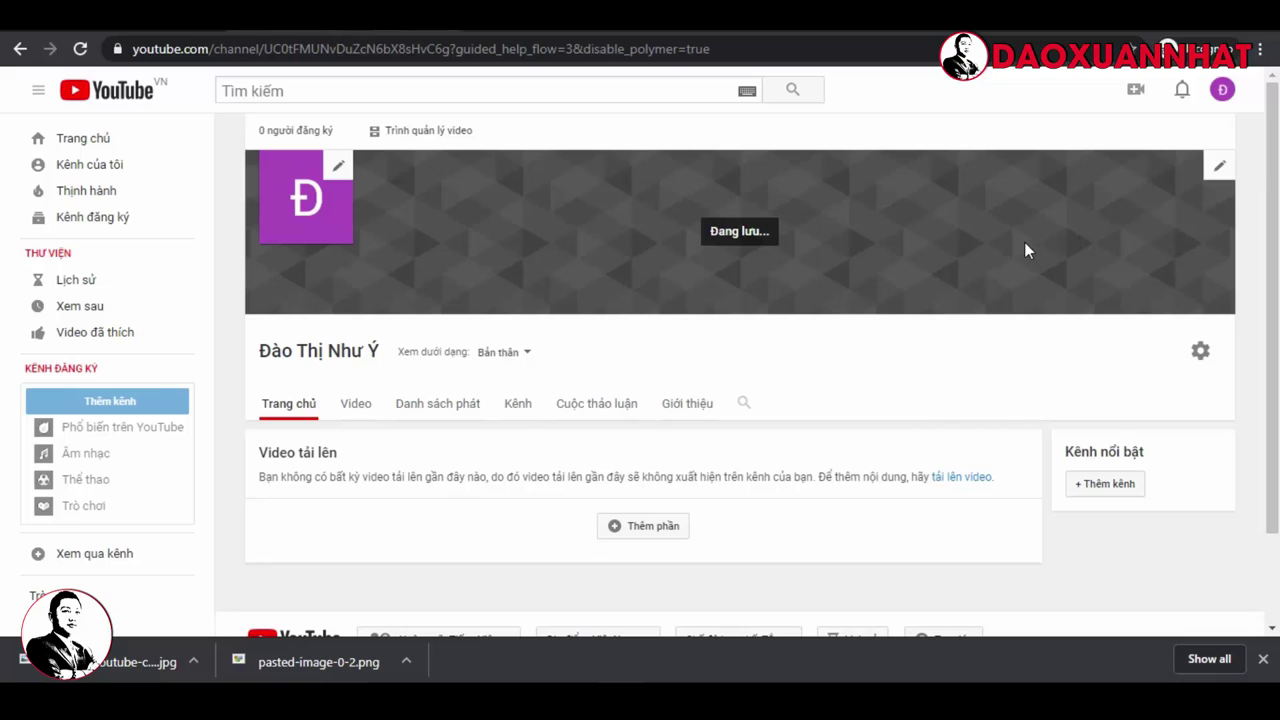
mouse_move(990, 246)
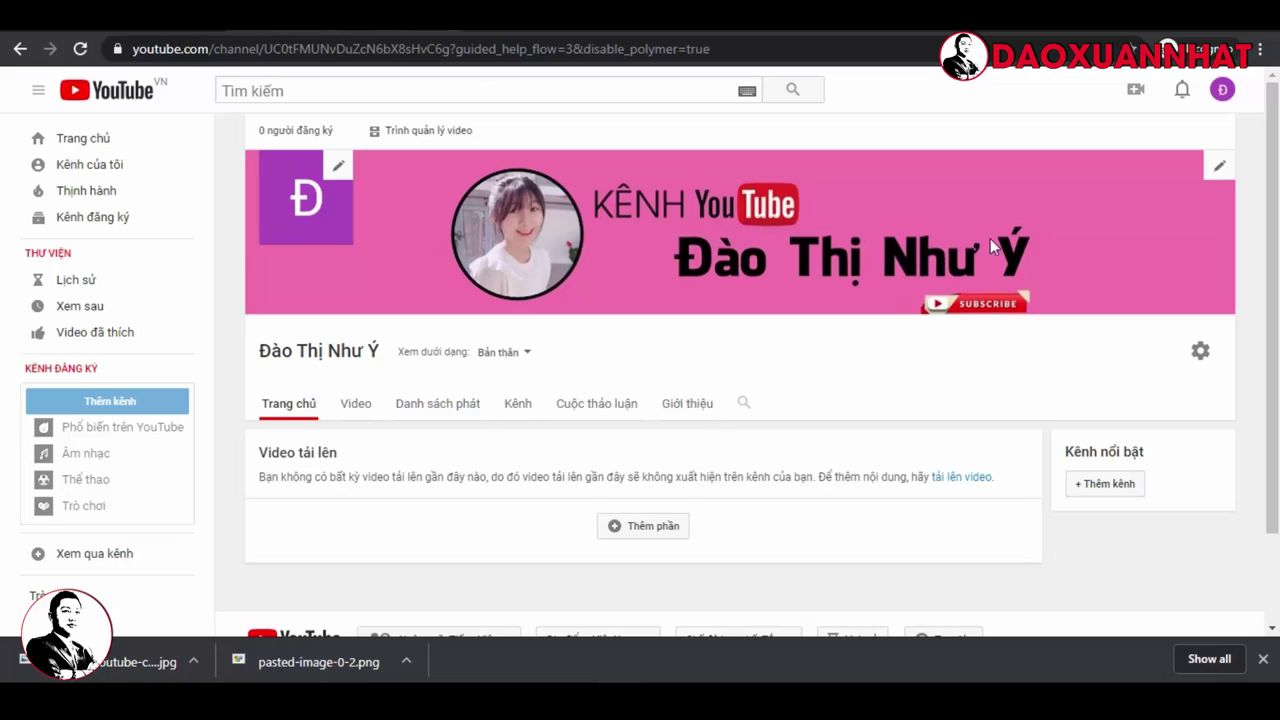
Step: Reopen the channel-art editor and pick the pink banner from the 2019-12-28 album for cropping
left_click(1219, 167)
left_click(1167, 226)
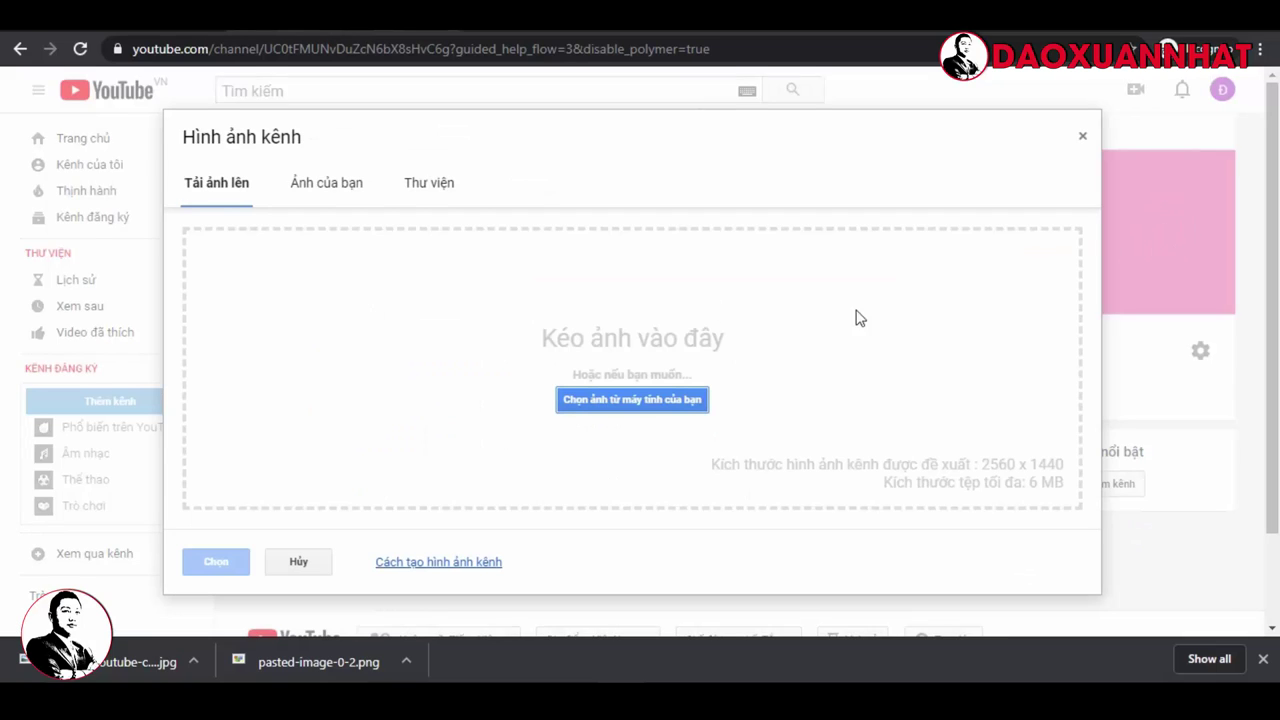
left_click(325, 188)
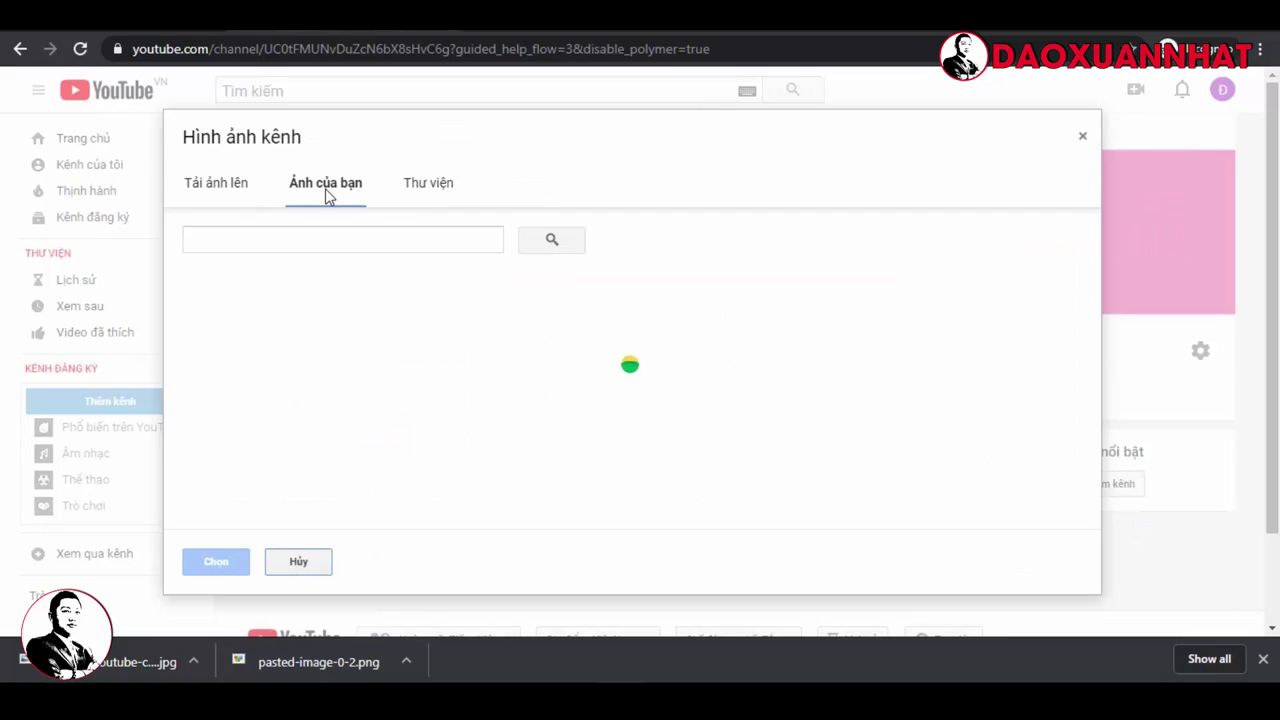
left_click(452, 332)
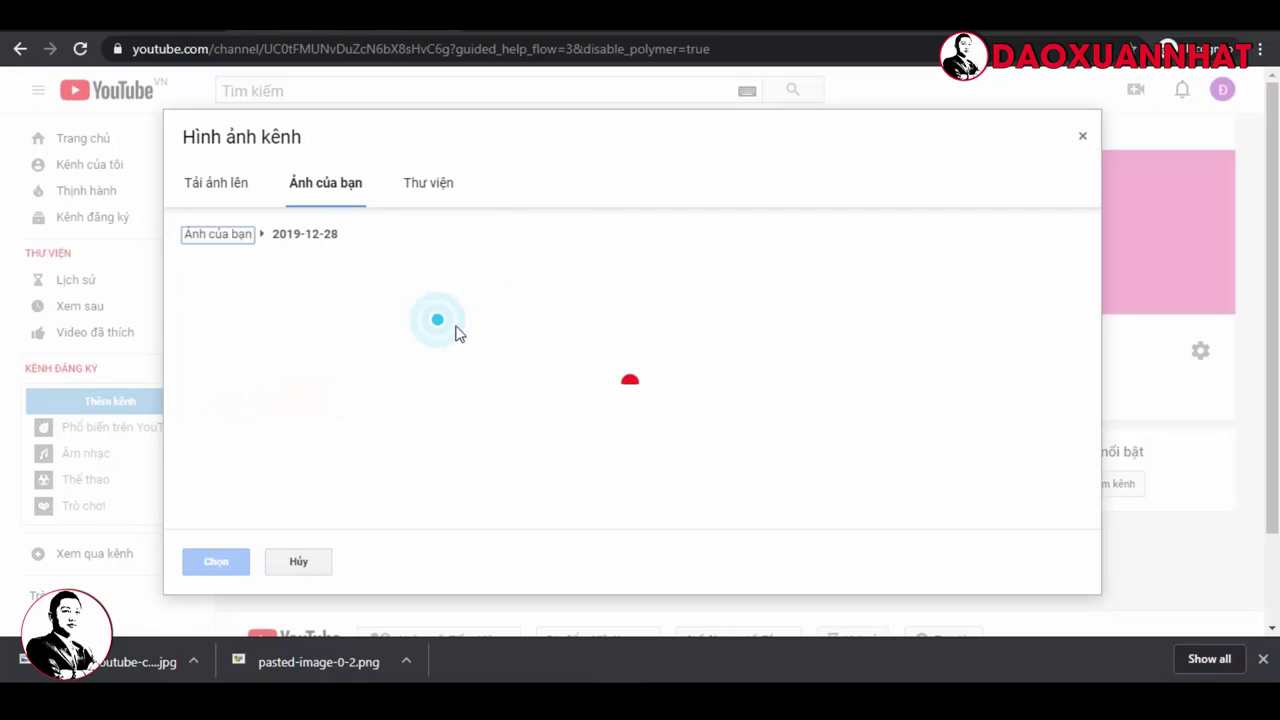
left_click(265, 330)
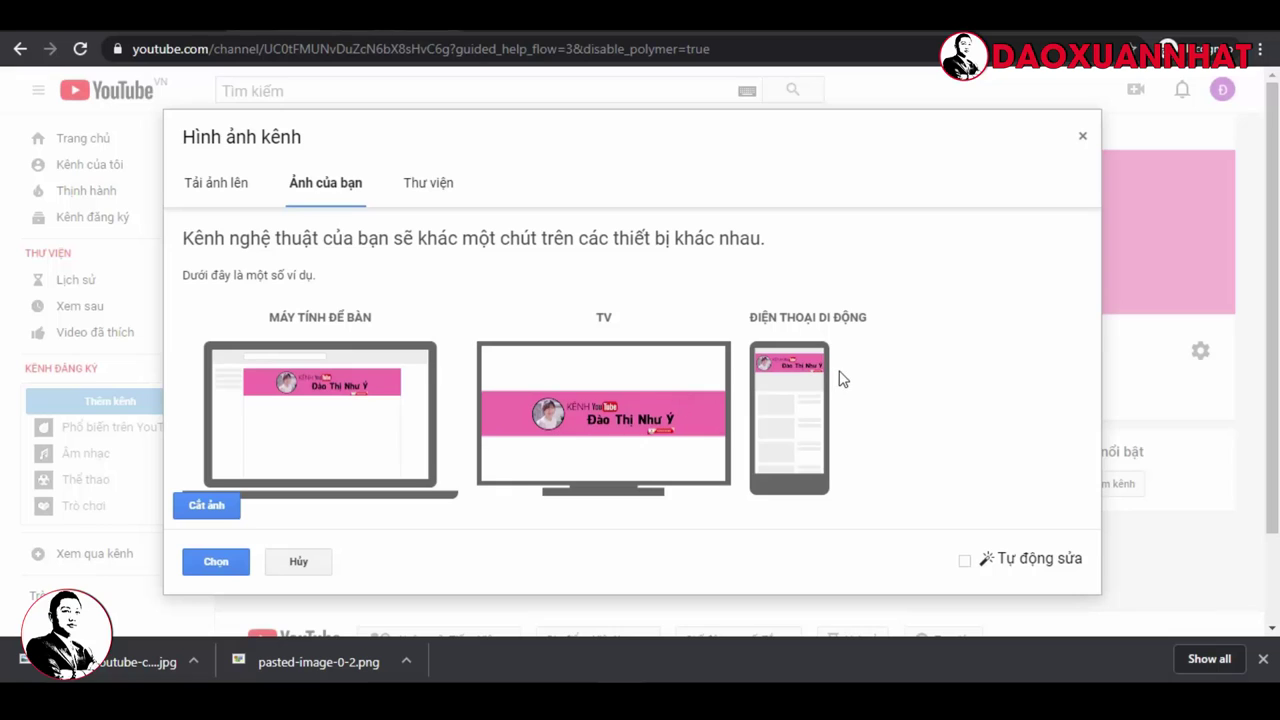
left_click(795, 389)
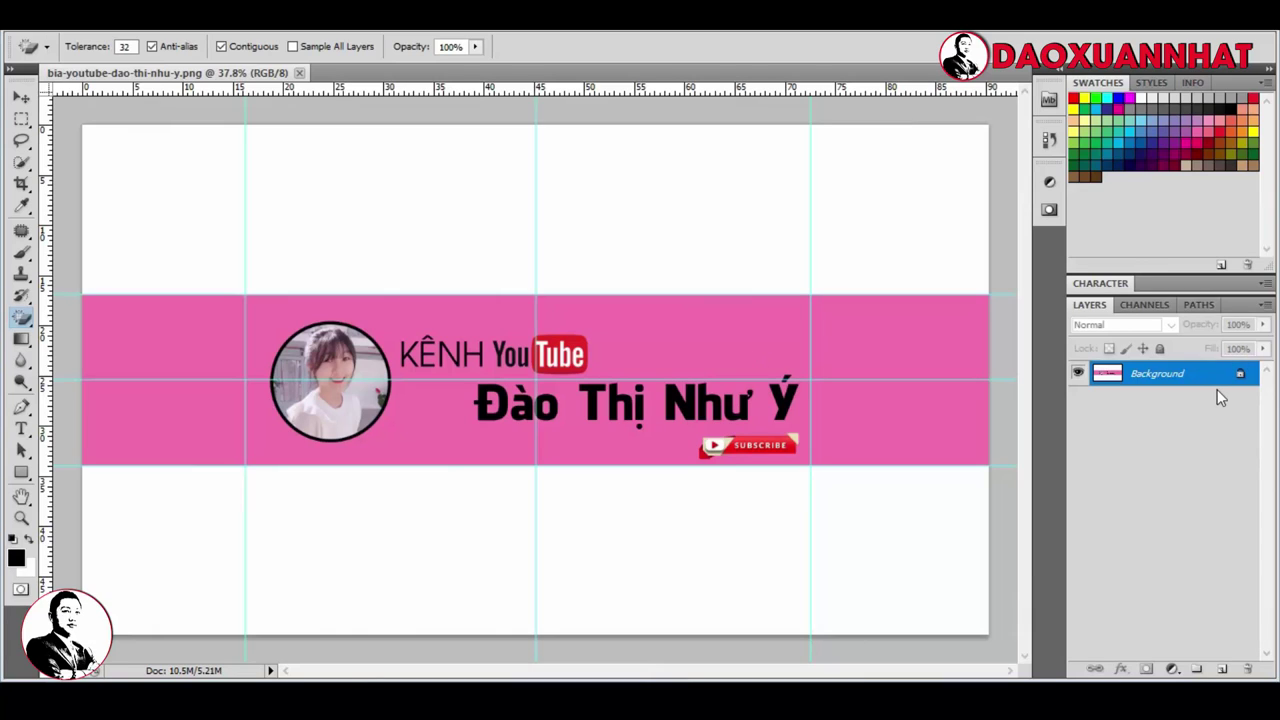
Step: Undo the flatten and move the KÊNH, channel name and logo layers slightly up-left
key("ctrl+z")
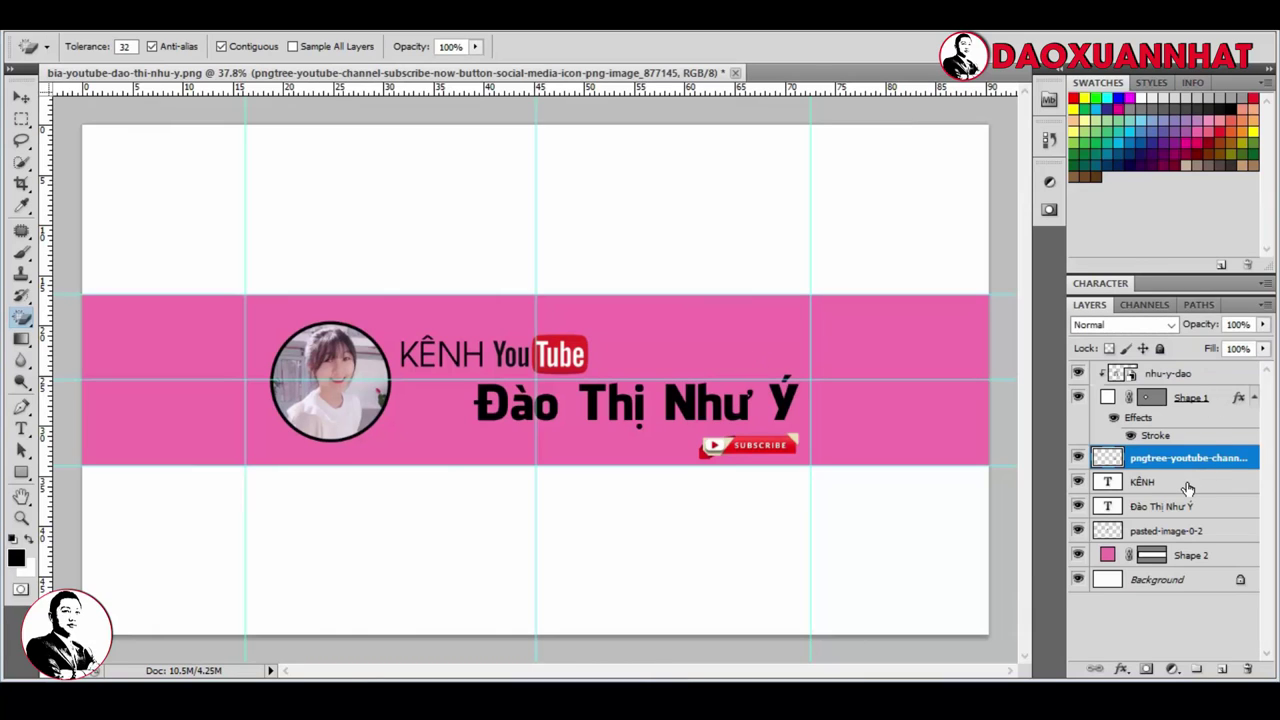
left_click(1188, 484, "shift")
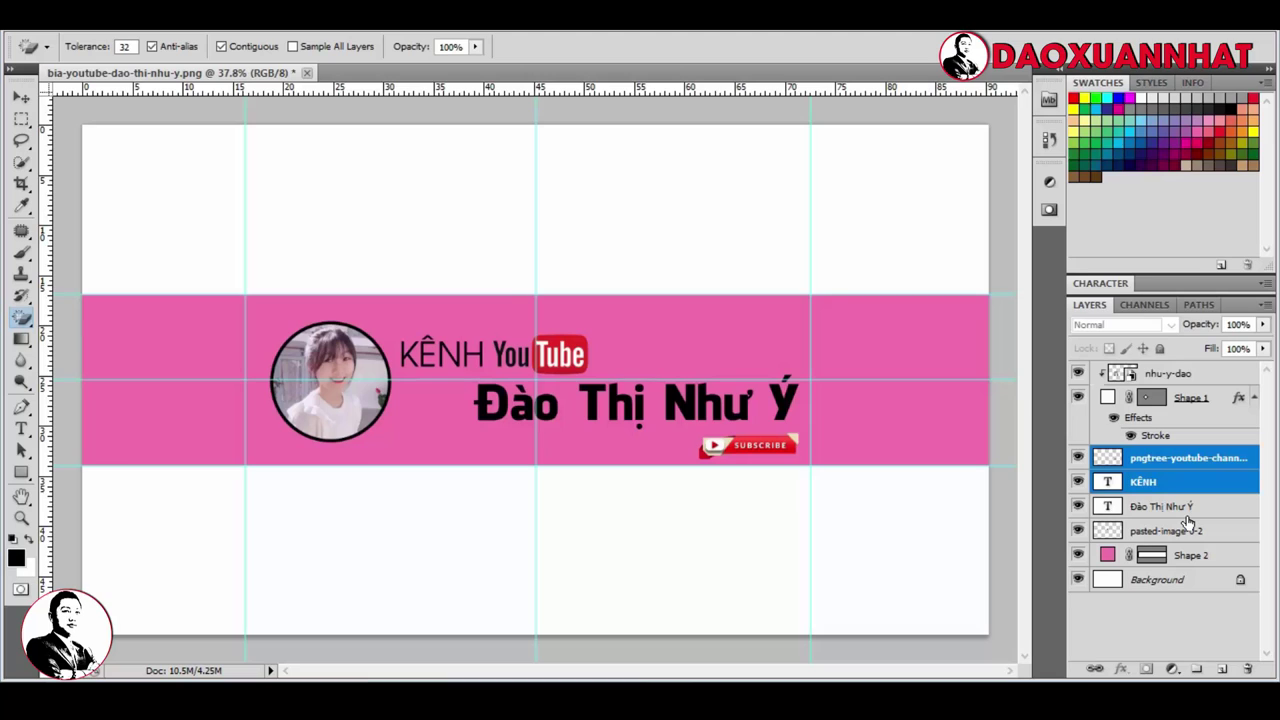
left_click(1190, 507, "shift")
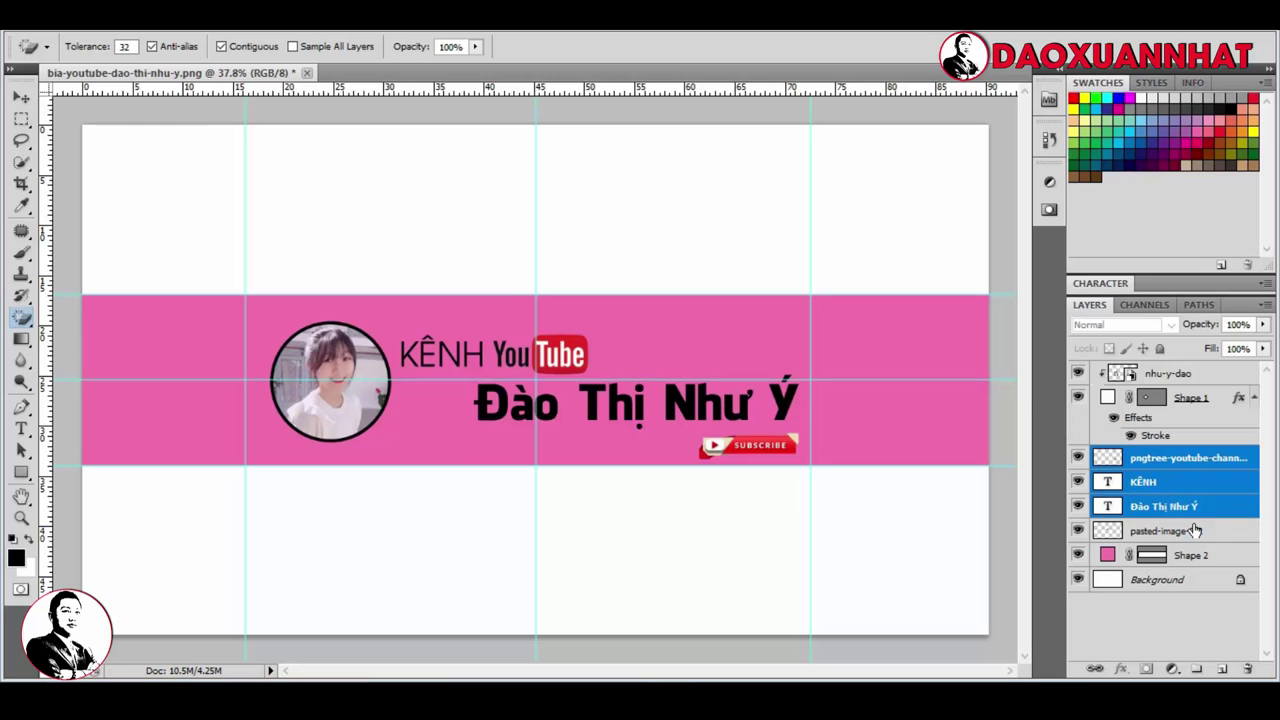
left_click(1194, 531, "shift")
key("ctrl+t")
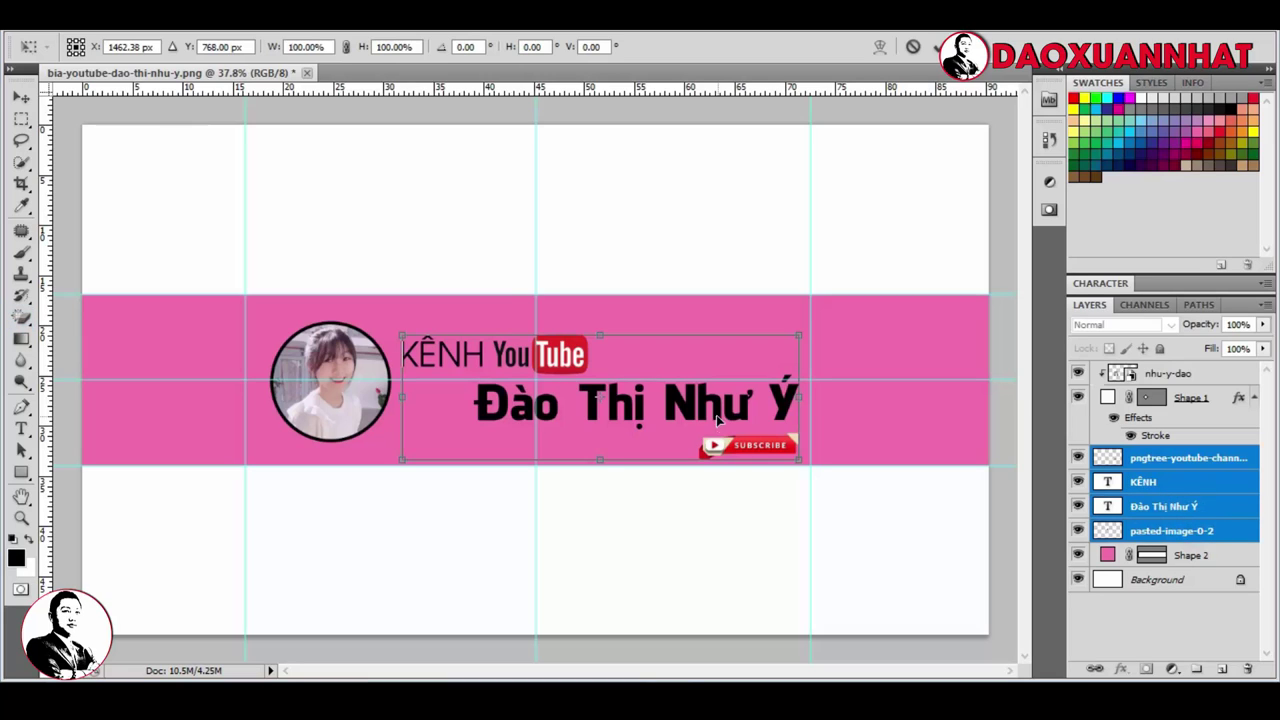
left_click_drag(716, 420, 706, 404)
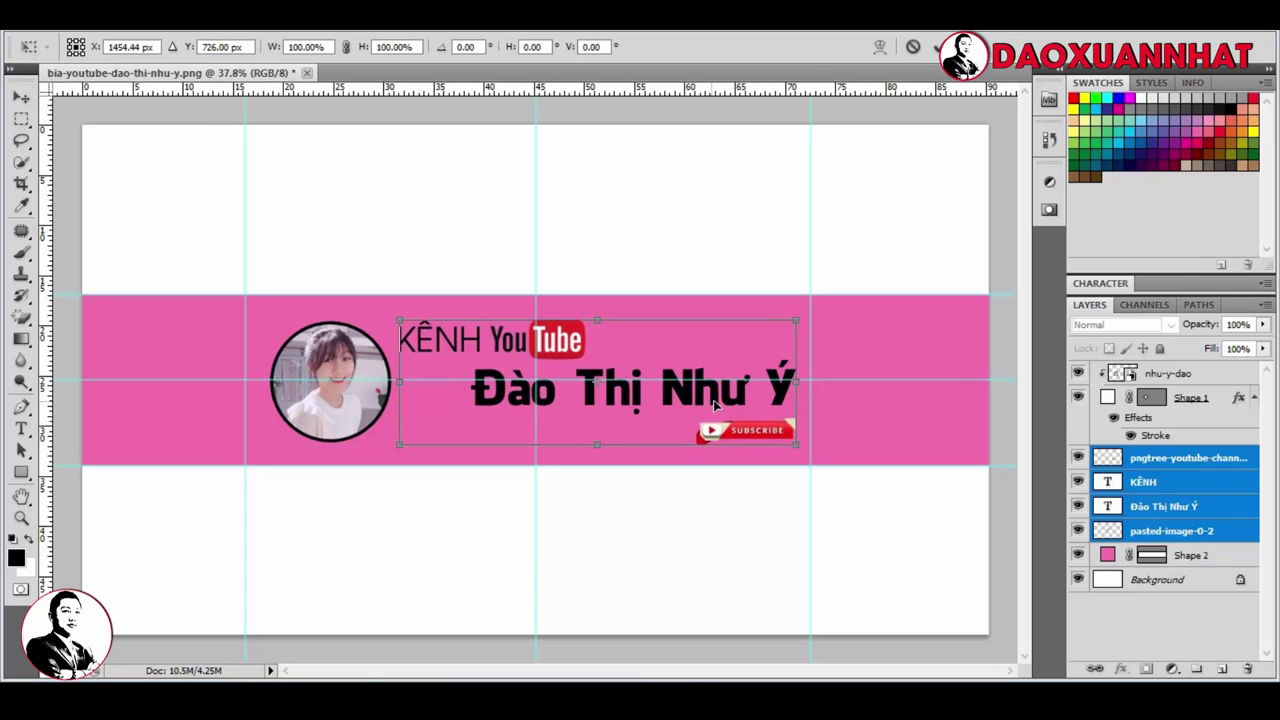
left_click_drag(708, 403, 713, 405)
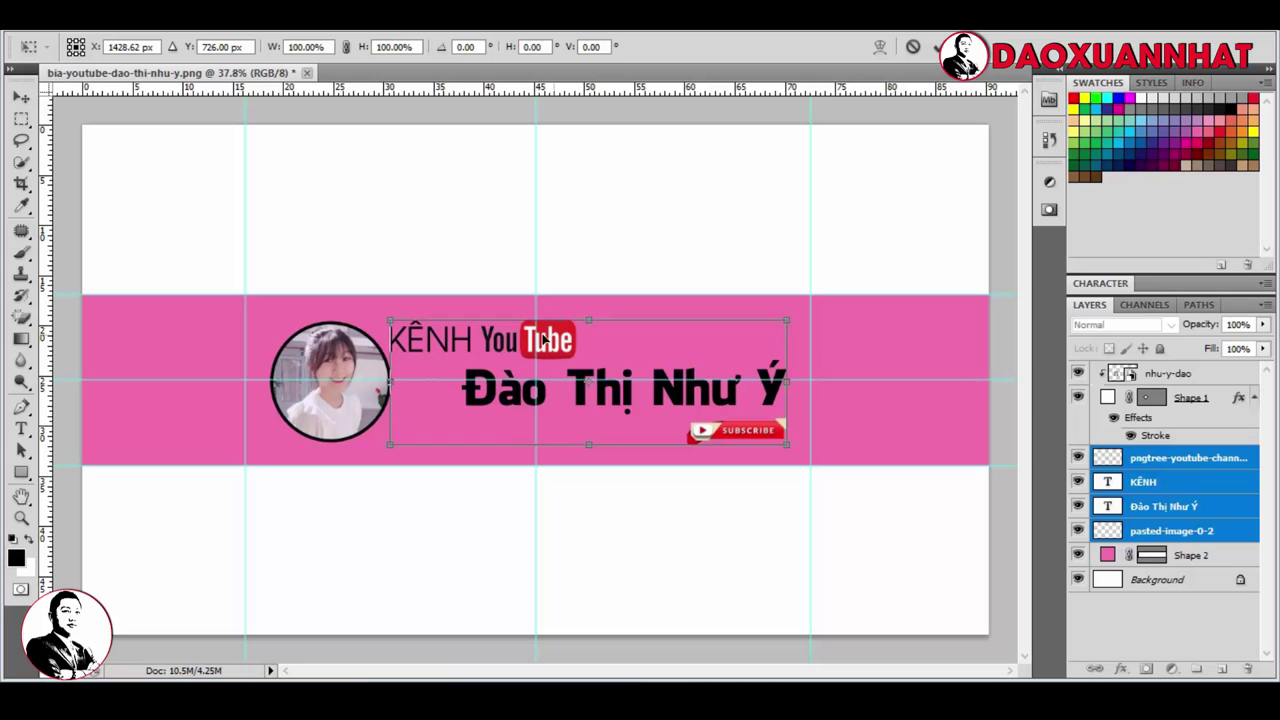
key("Return")
key("e")
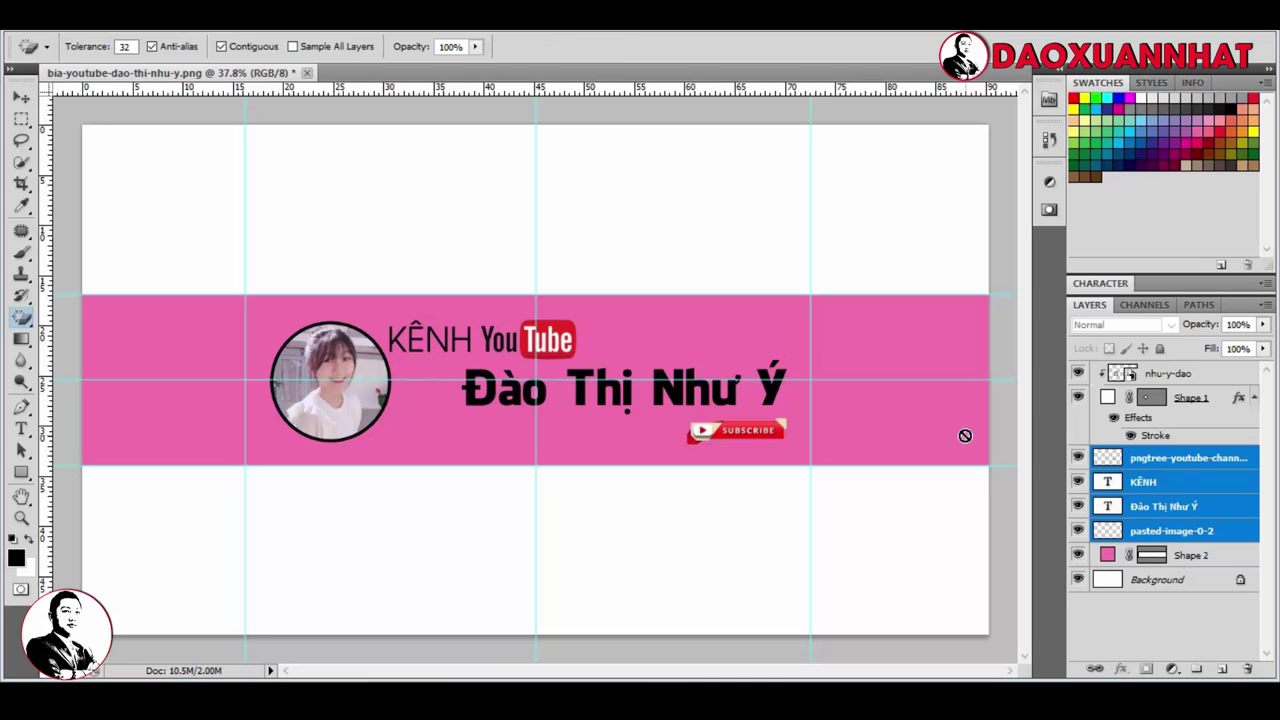
Step: Shrink the title, name, logo and subscribe button group together to about 97%
left_click(1202, 529)
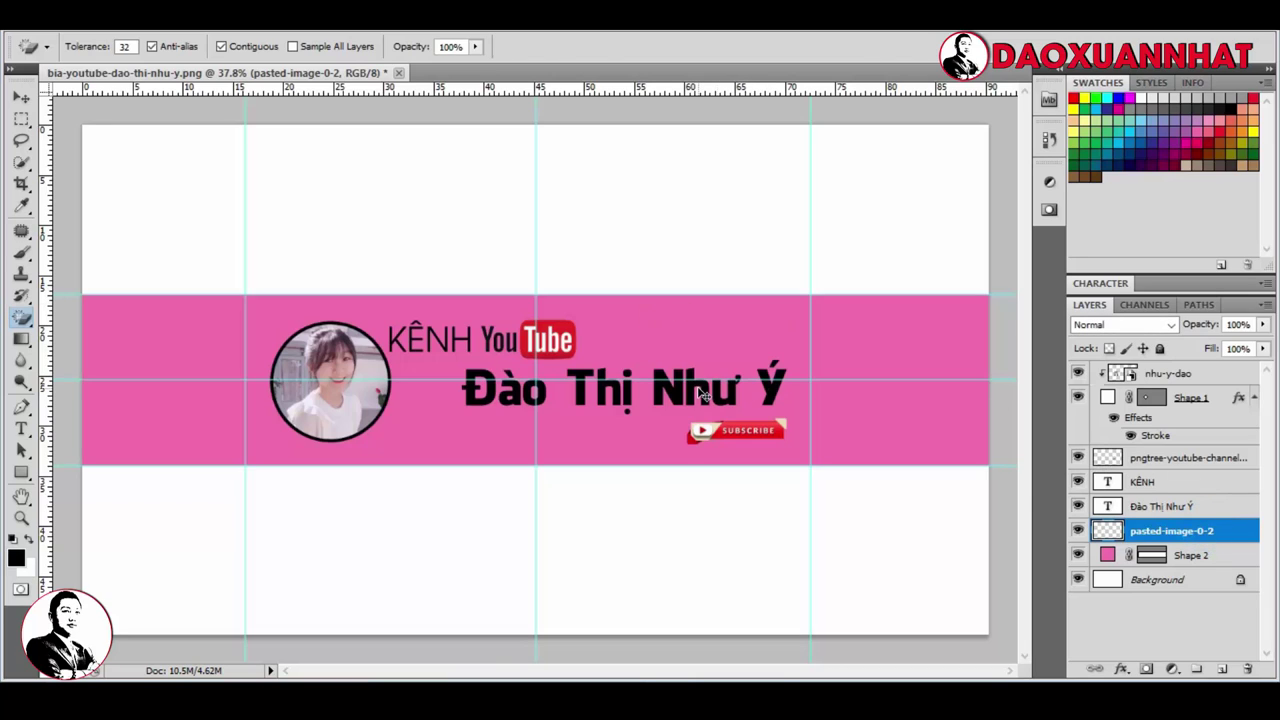
key("ctrl+t")
key("Return")
left_click(1165, 506, "shift")
left_click(1175, 482, "shift")
left_click(1187, 462, "shift")
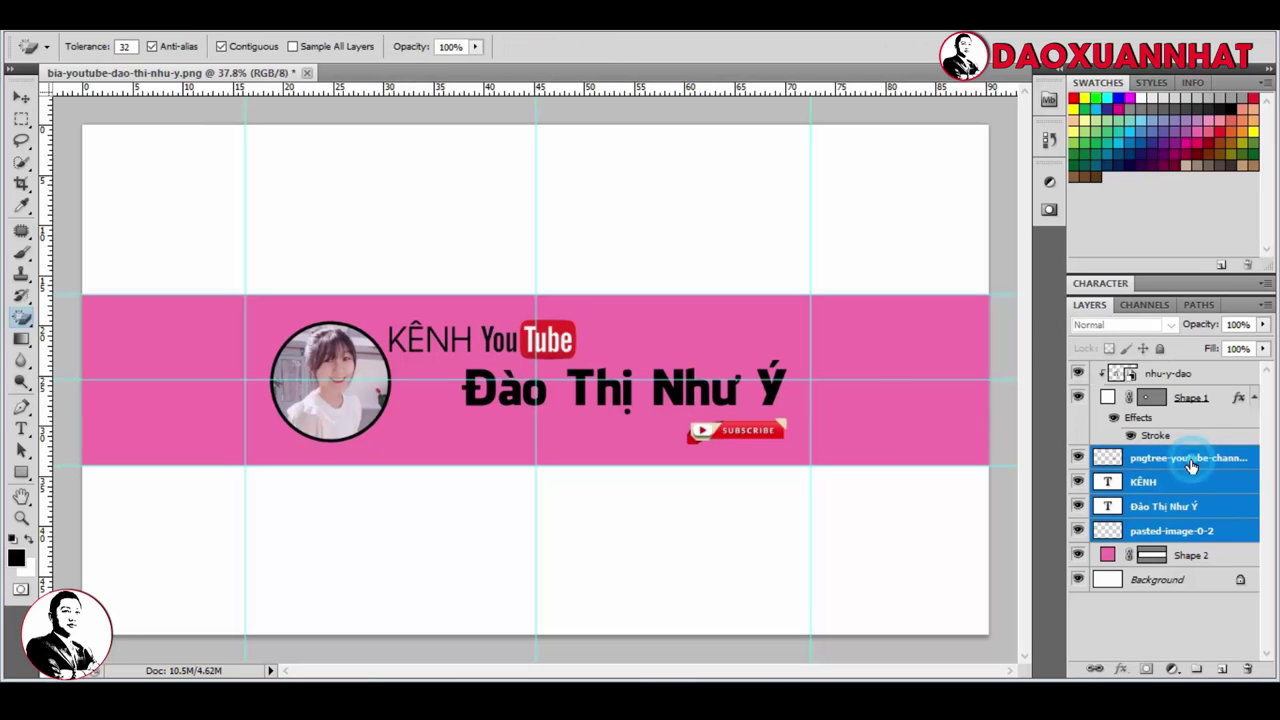
key("ctrl+t")
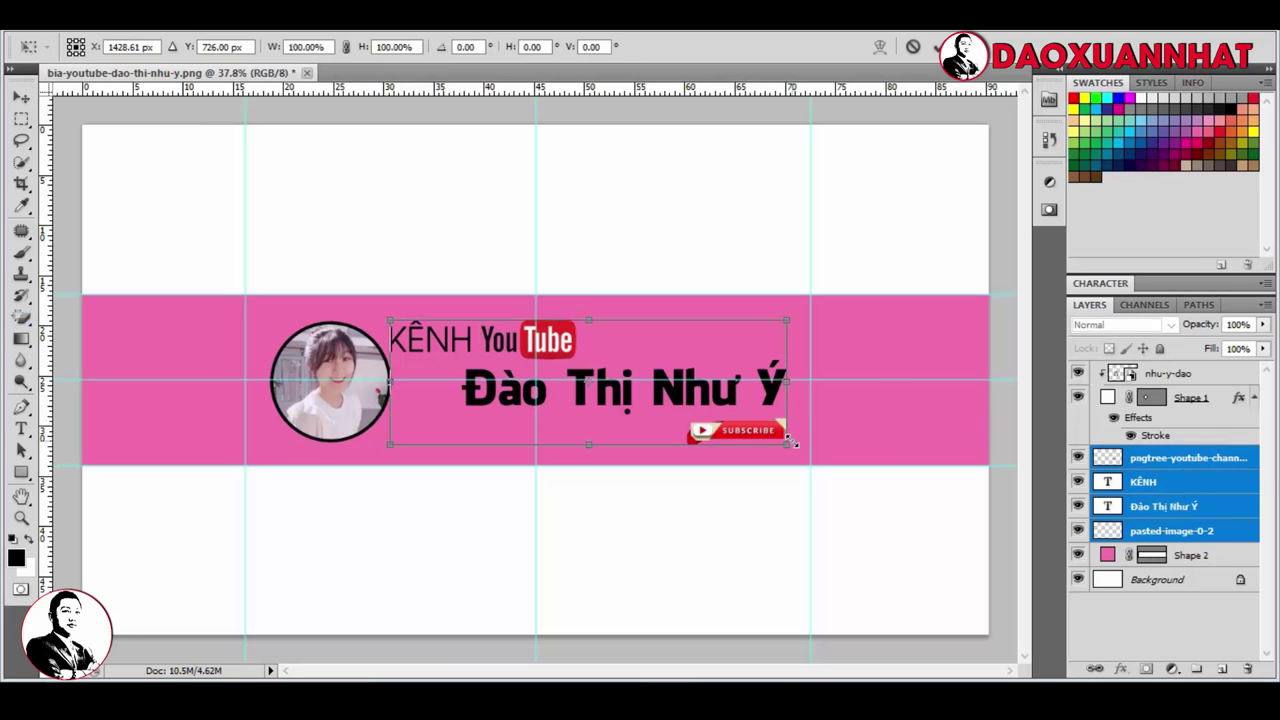
left_click_drag(789, 442, 781, 440)
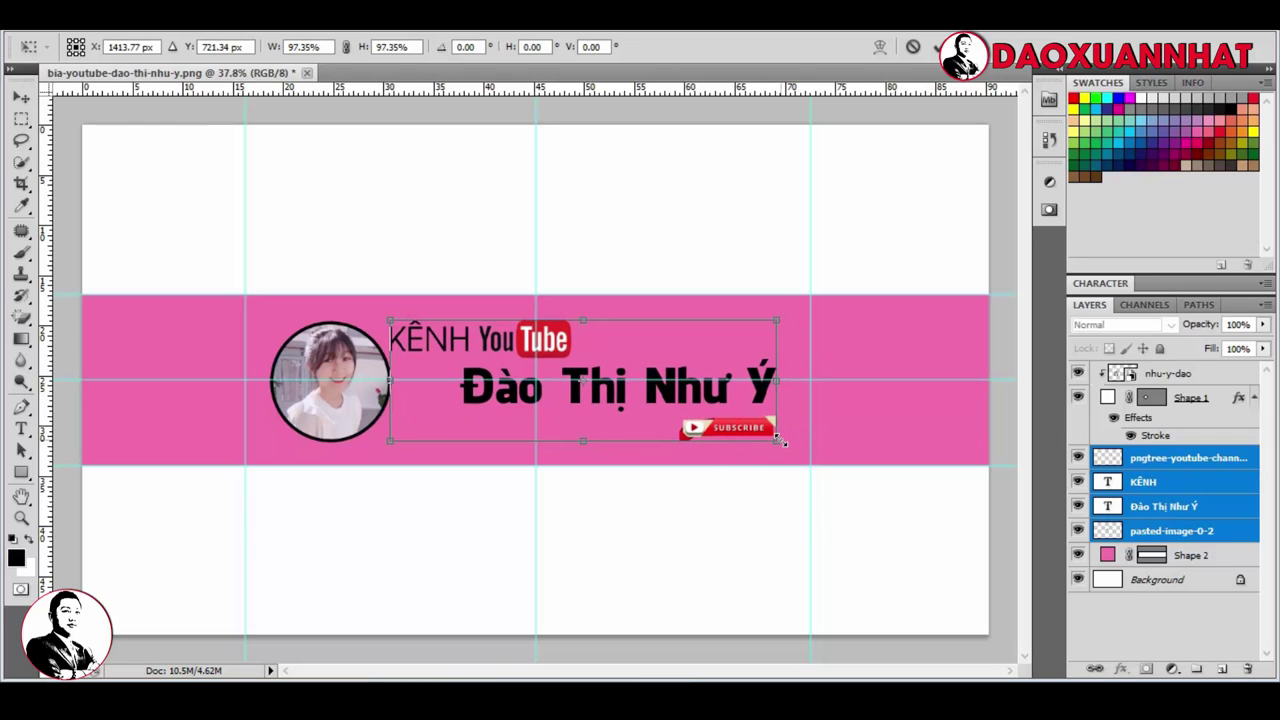
key("Return")
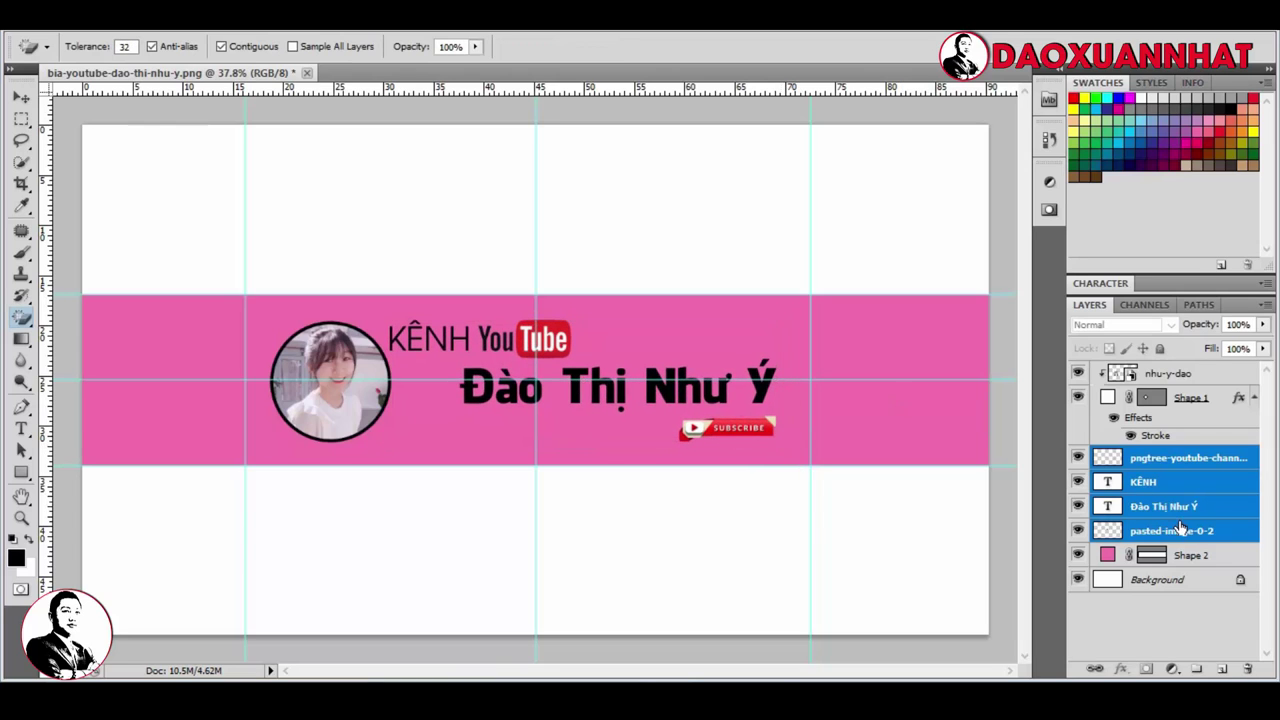
Step: Nudge the SUBSCRIBE button down, enlarge it to about 113.65%, and flatten the image
left_click(1187, 460)
key("ctrl+t")
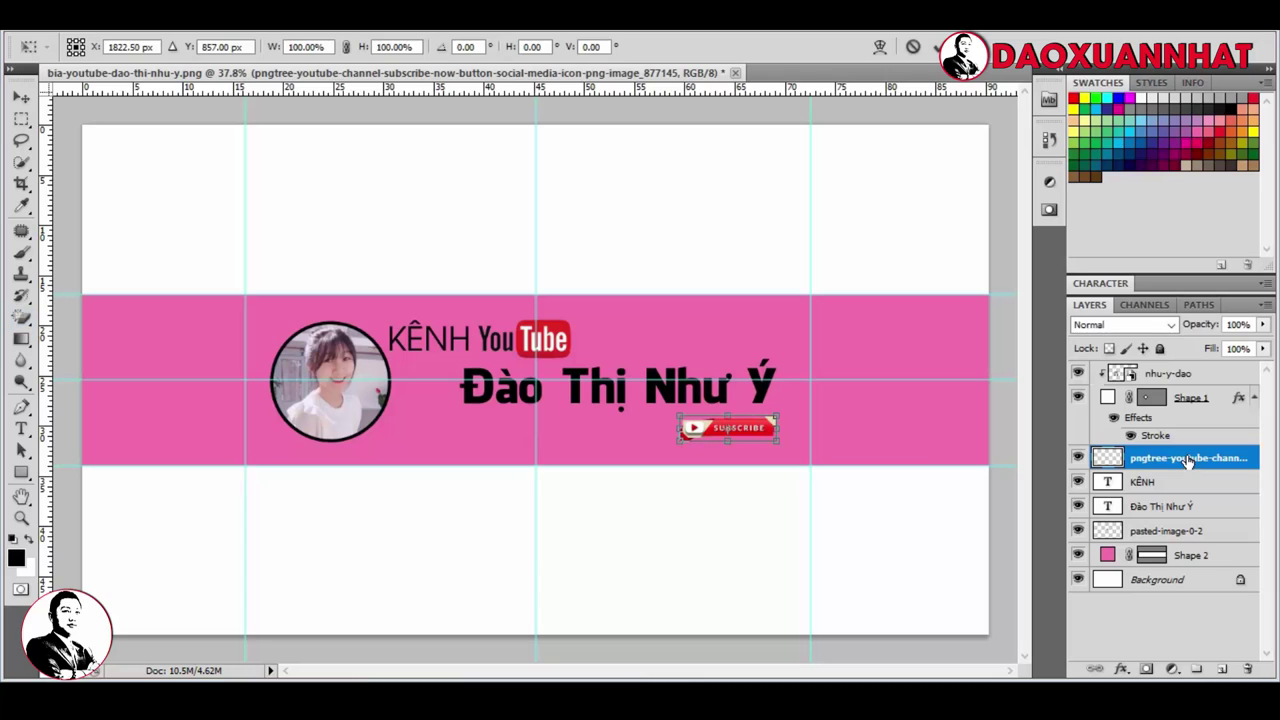
key("Down")
key("Down")
key("Down")
key("Down")
key("Down")
key("Down")
key("Down")
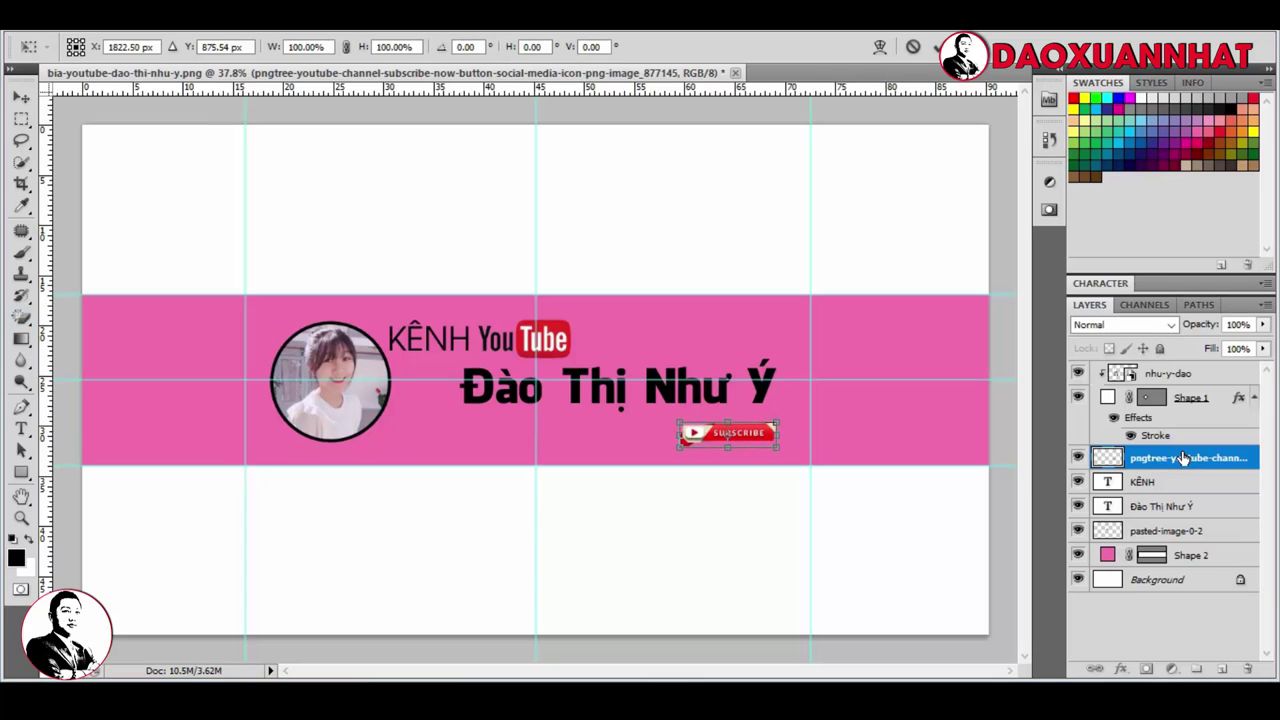
key("Down")
key("Down")
key("Down")
left_click_drag(772, 452, 786, 454)
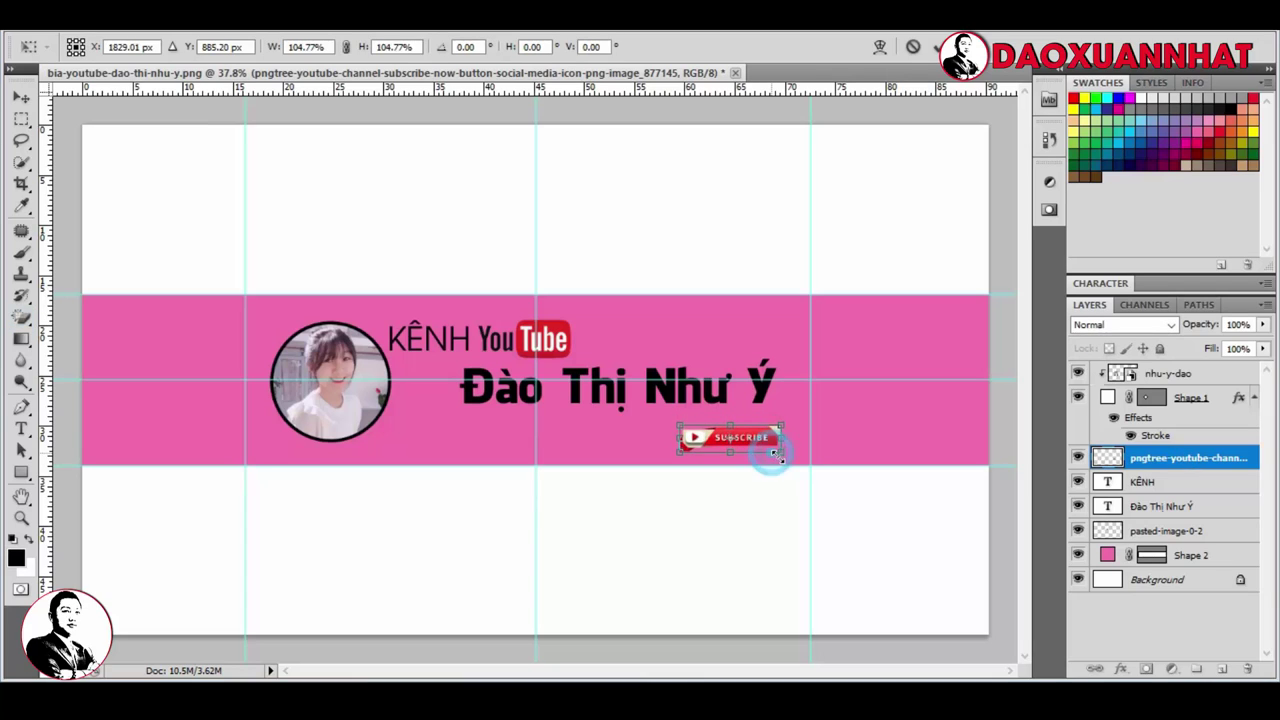
left_click_drag(676, 414, 669, 418)
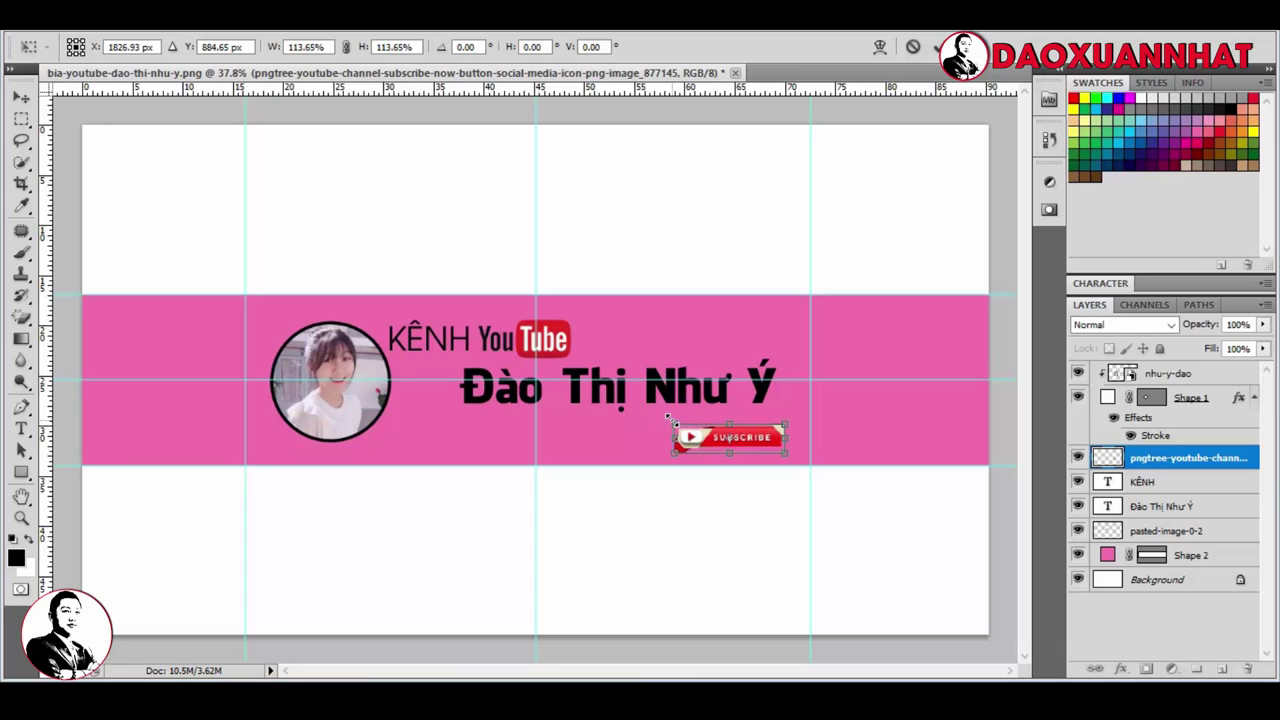
key("Return")
key("e")
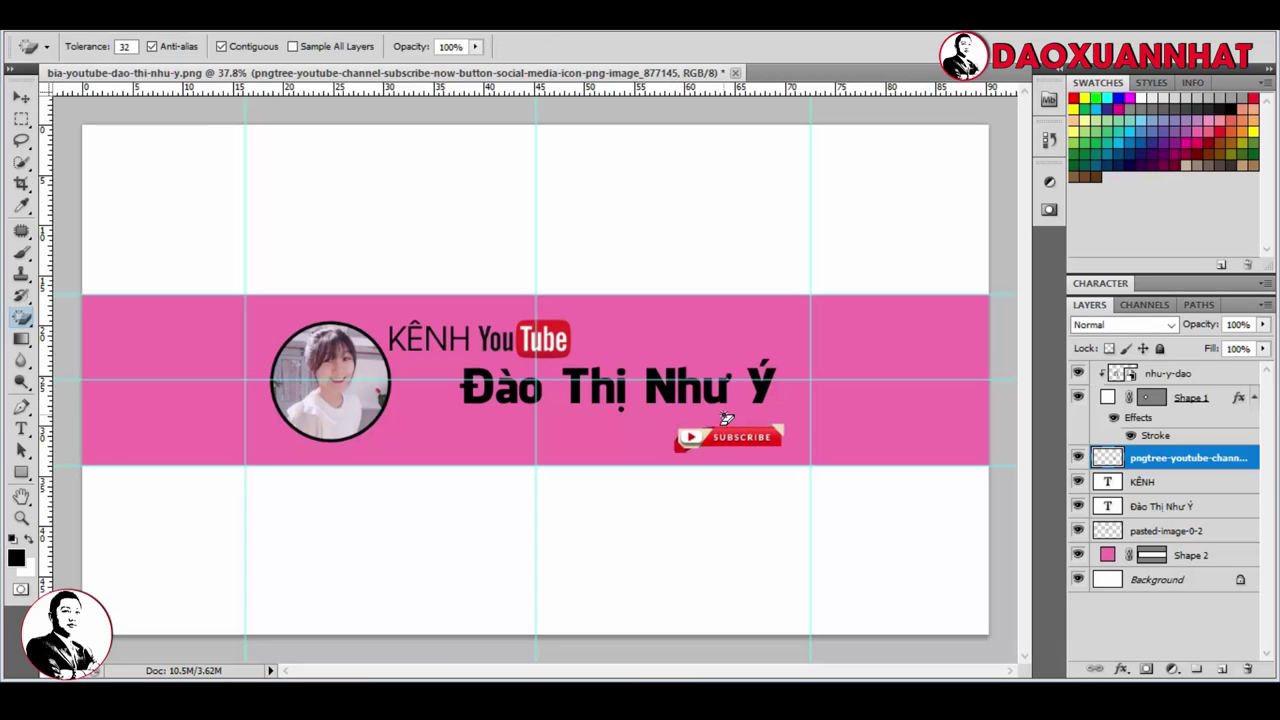
key("ctrl+shift+e")
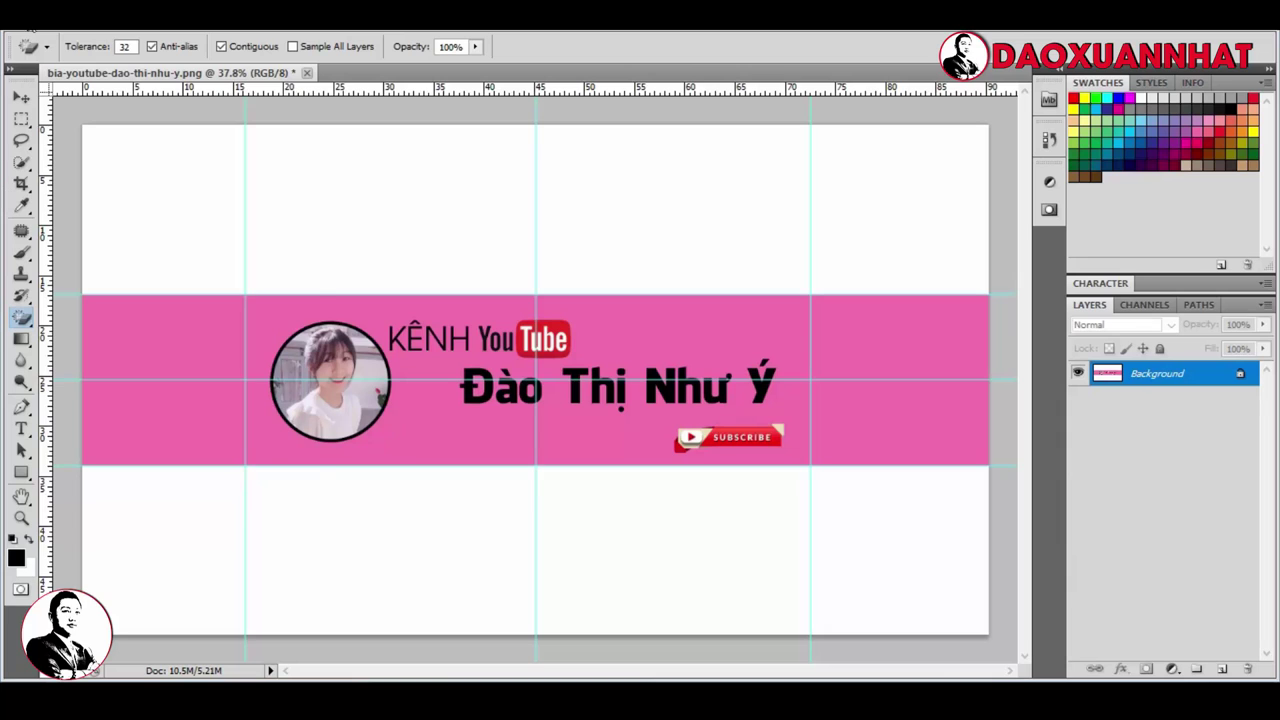
key("alt+f")
left_click(152, 307)
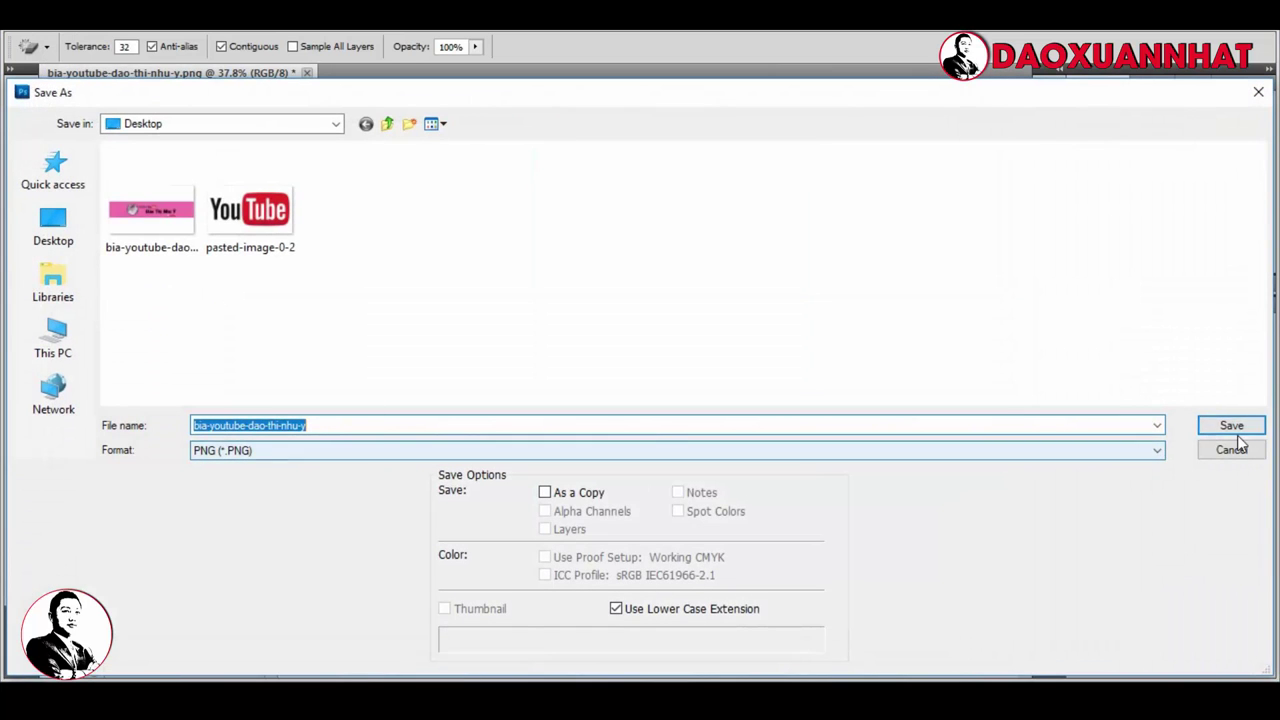
left_click(1232, 428)
left_click(595, 283)
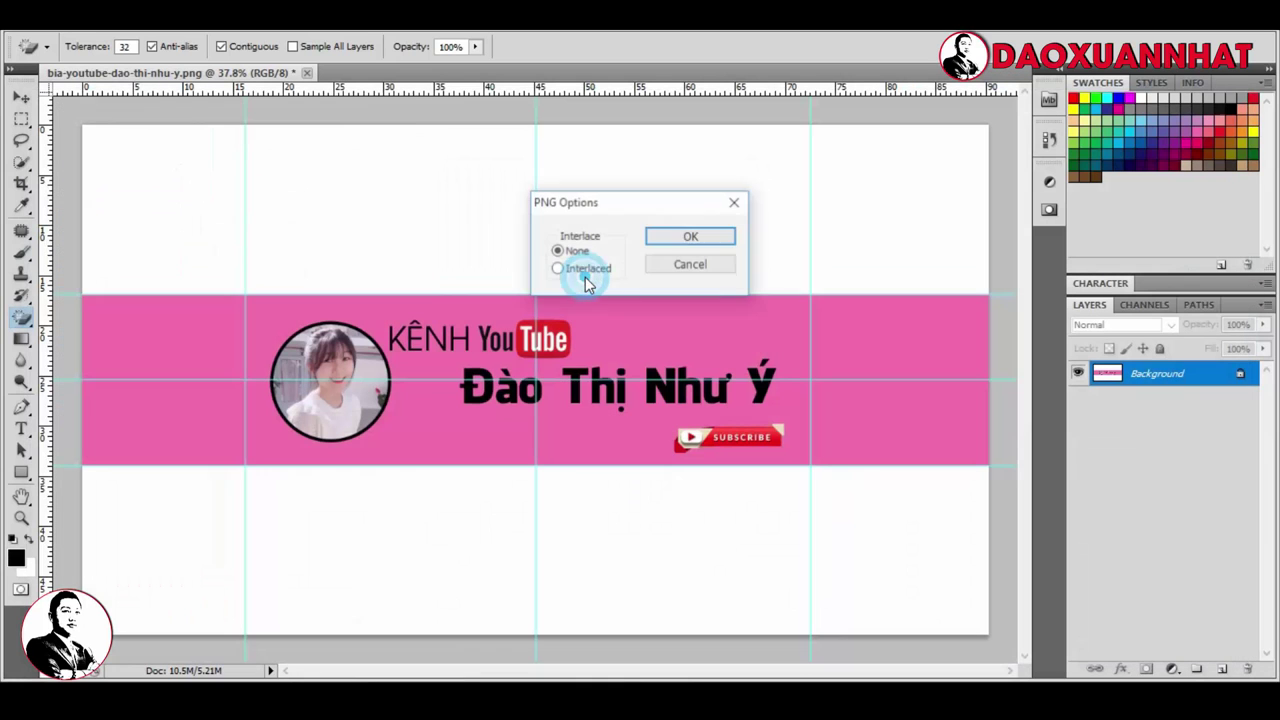
left_click(714, 237)
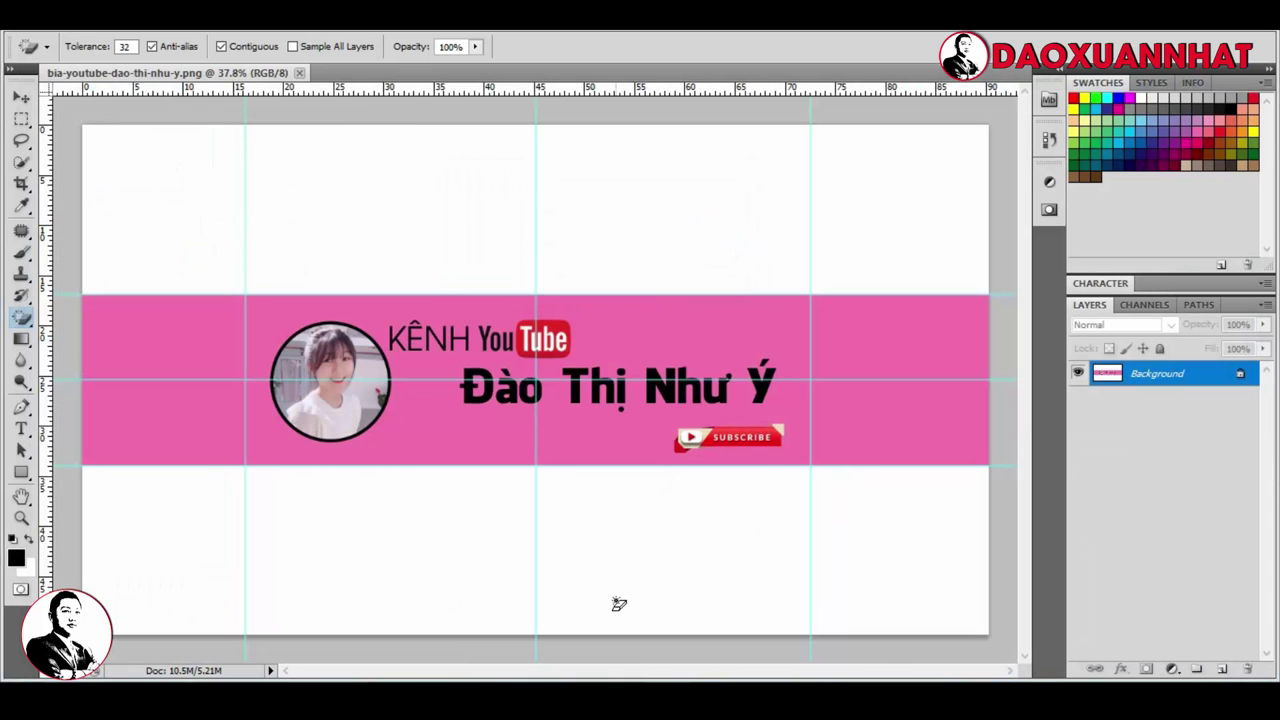
left_click(620, 672)
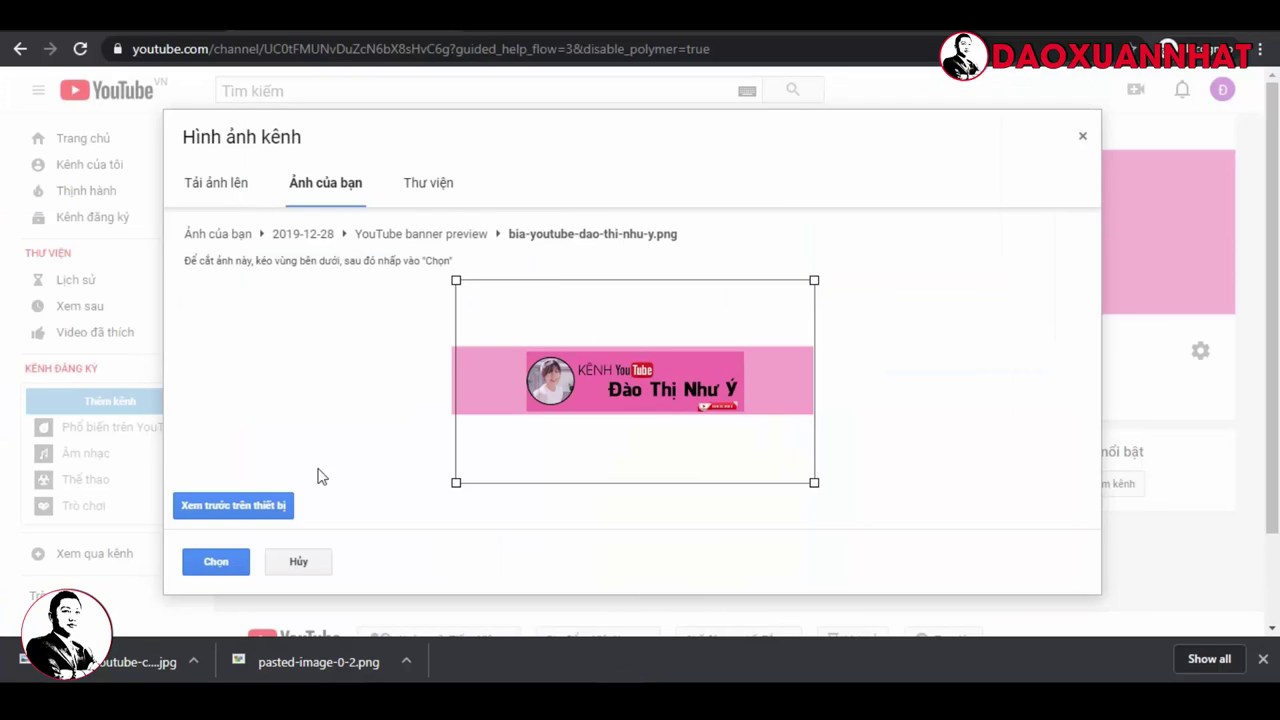
Step: Upload the updated bia-youtube-dao-thi-nhu-y file from the computer and apply it as channel art
left_click(279, 508)
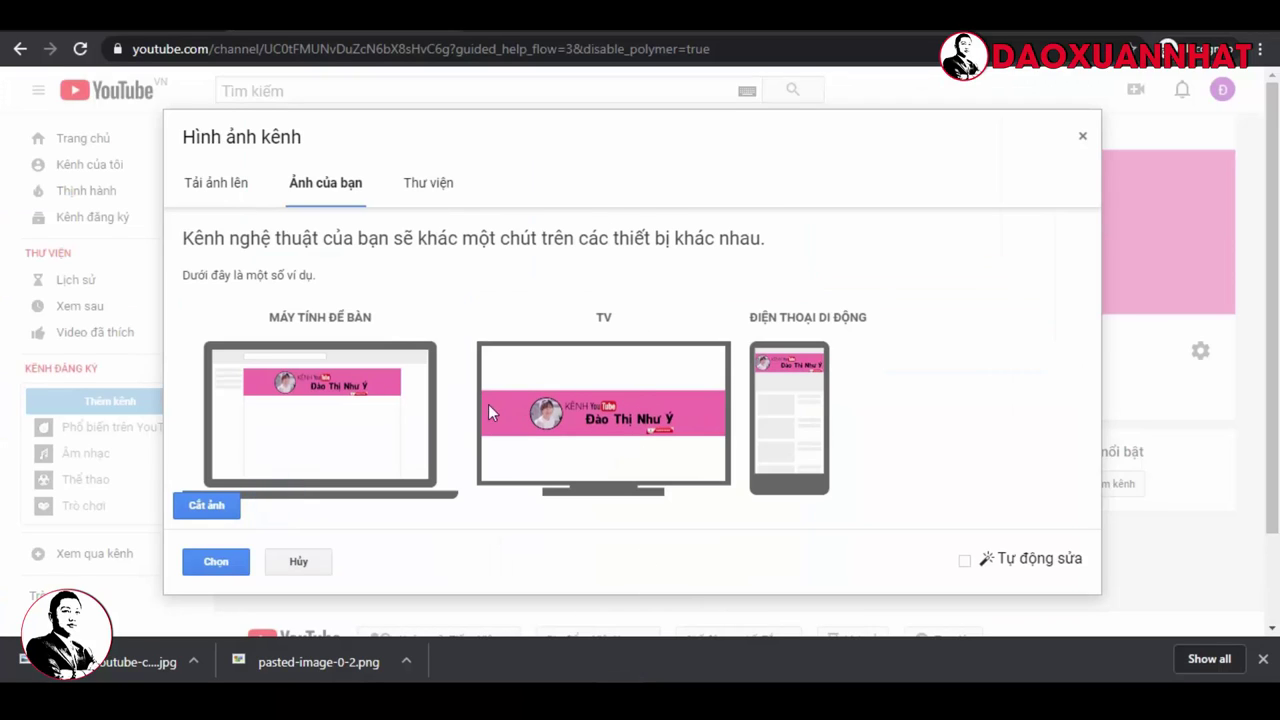
left_click(212, 186)
left_click(640, 399)
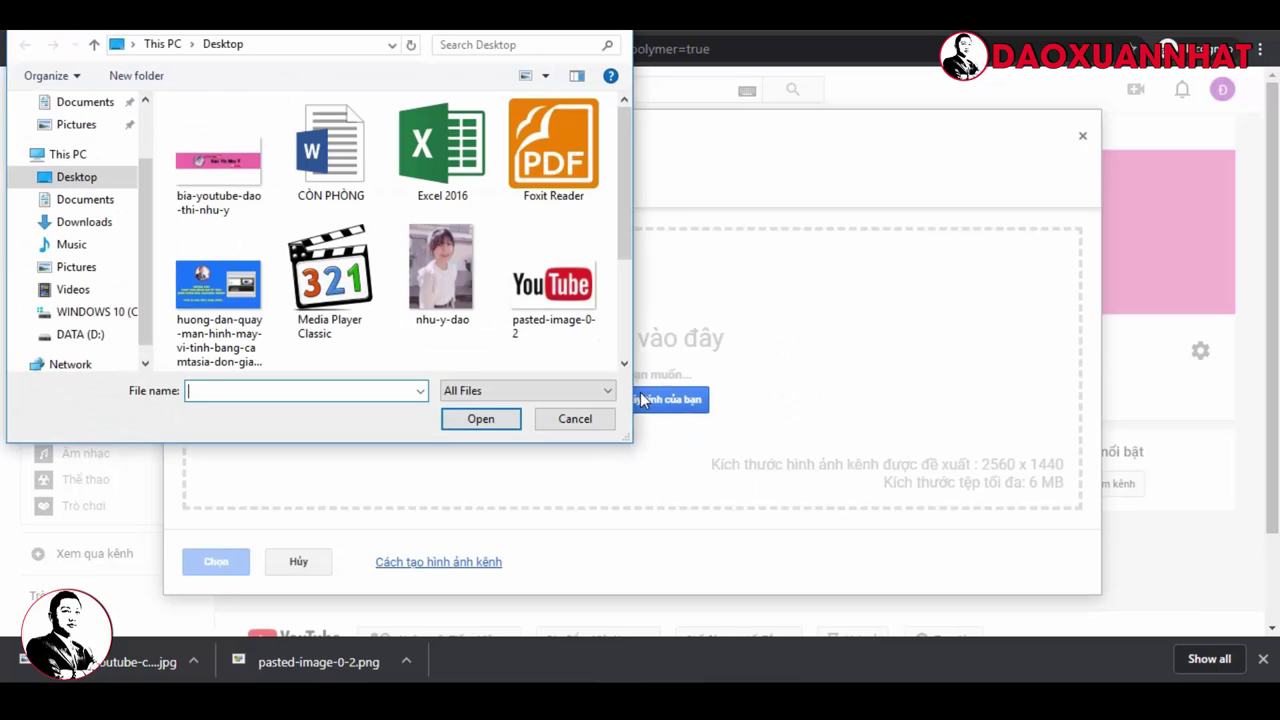
left_click(200, 158)
left_click(500, 420)
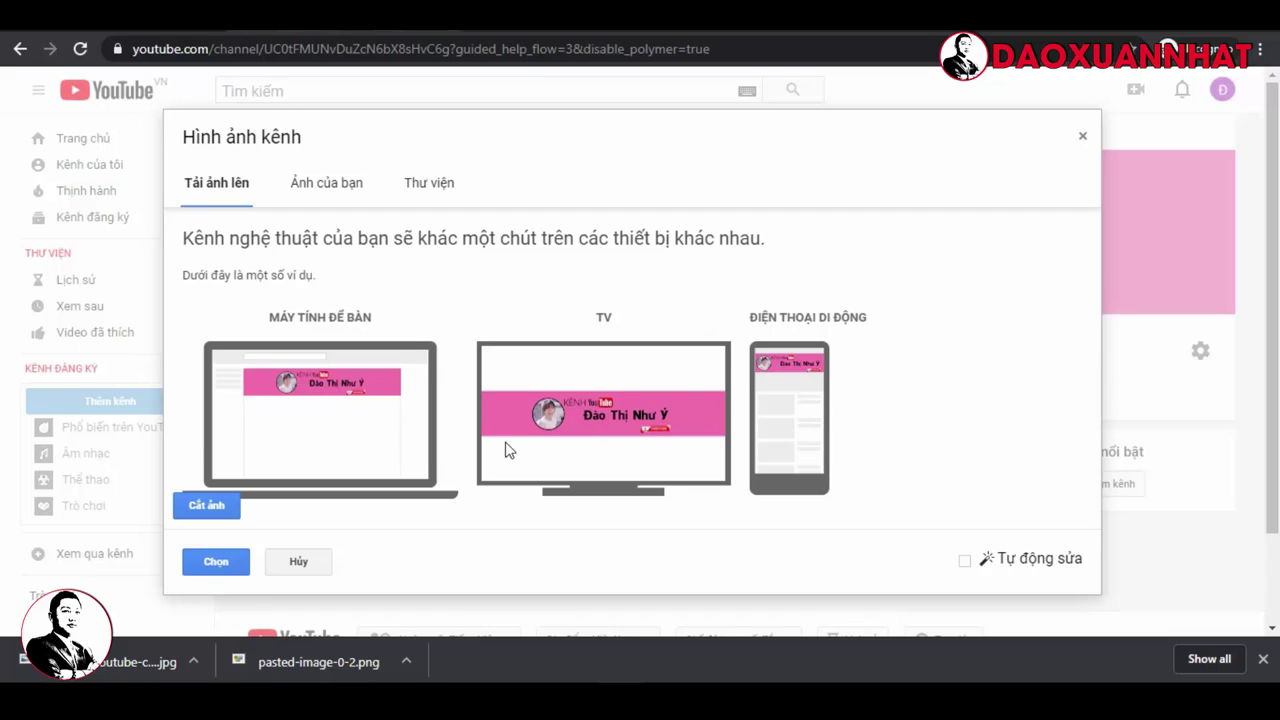
left_click(216, 562)
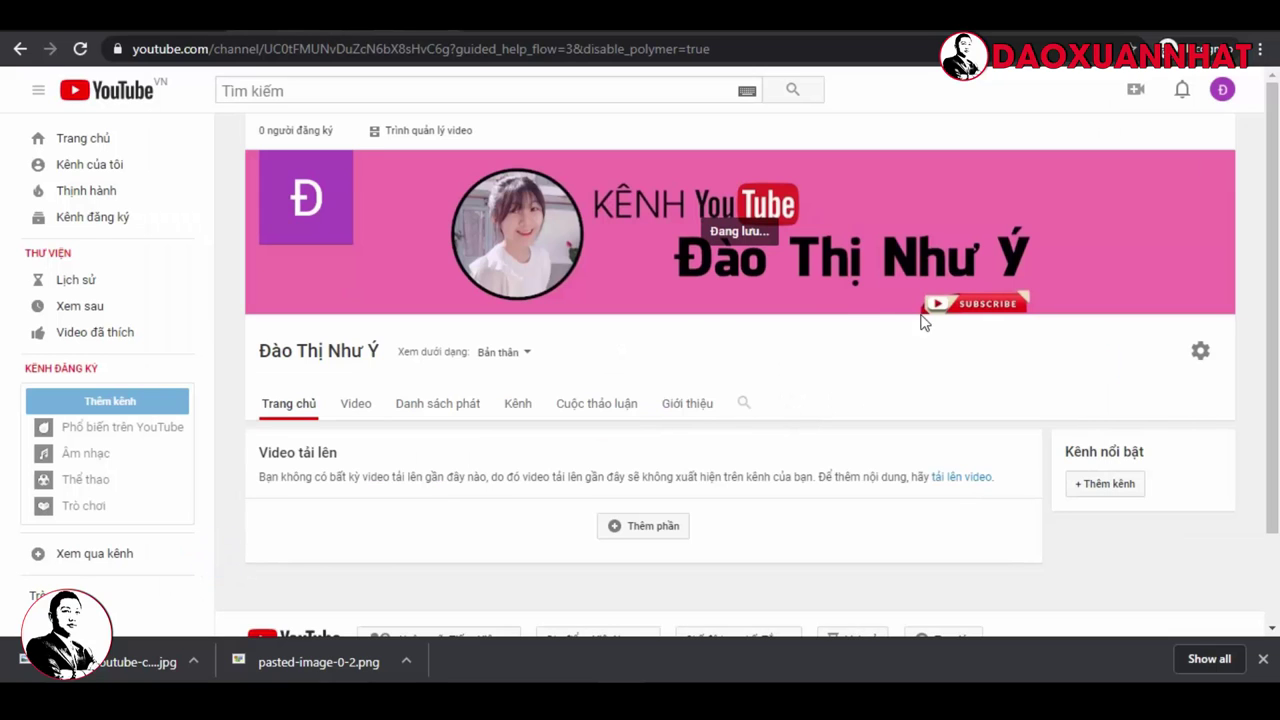